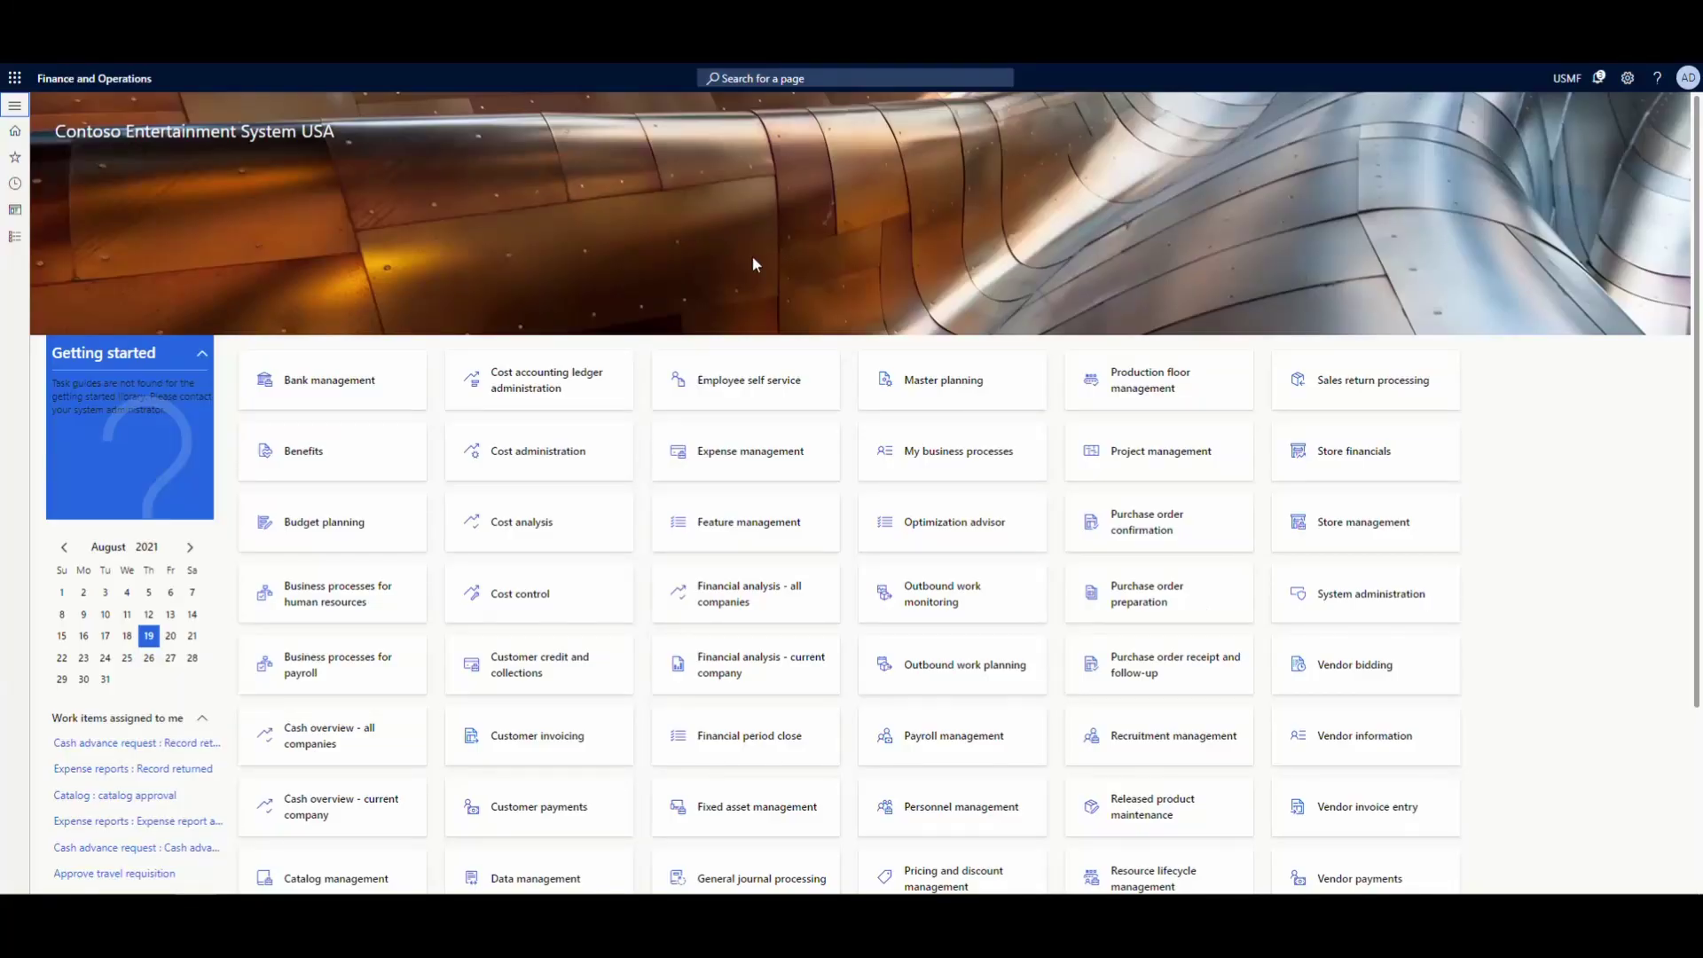
Open the list of all voyages in the Landed cost module
click(16, 243)
scroll(82, 257, down, 4)
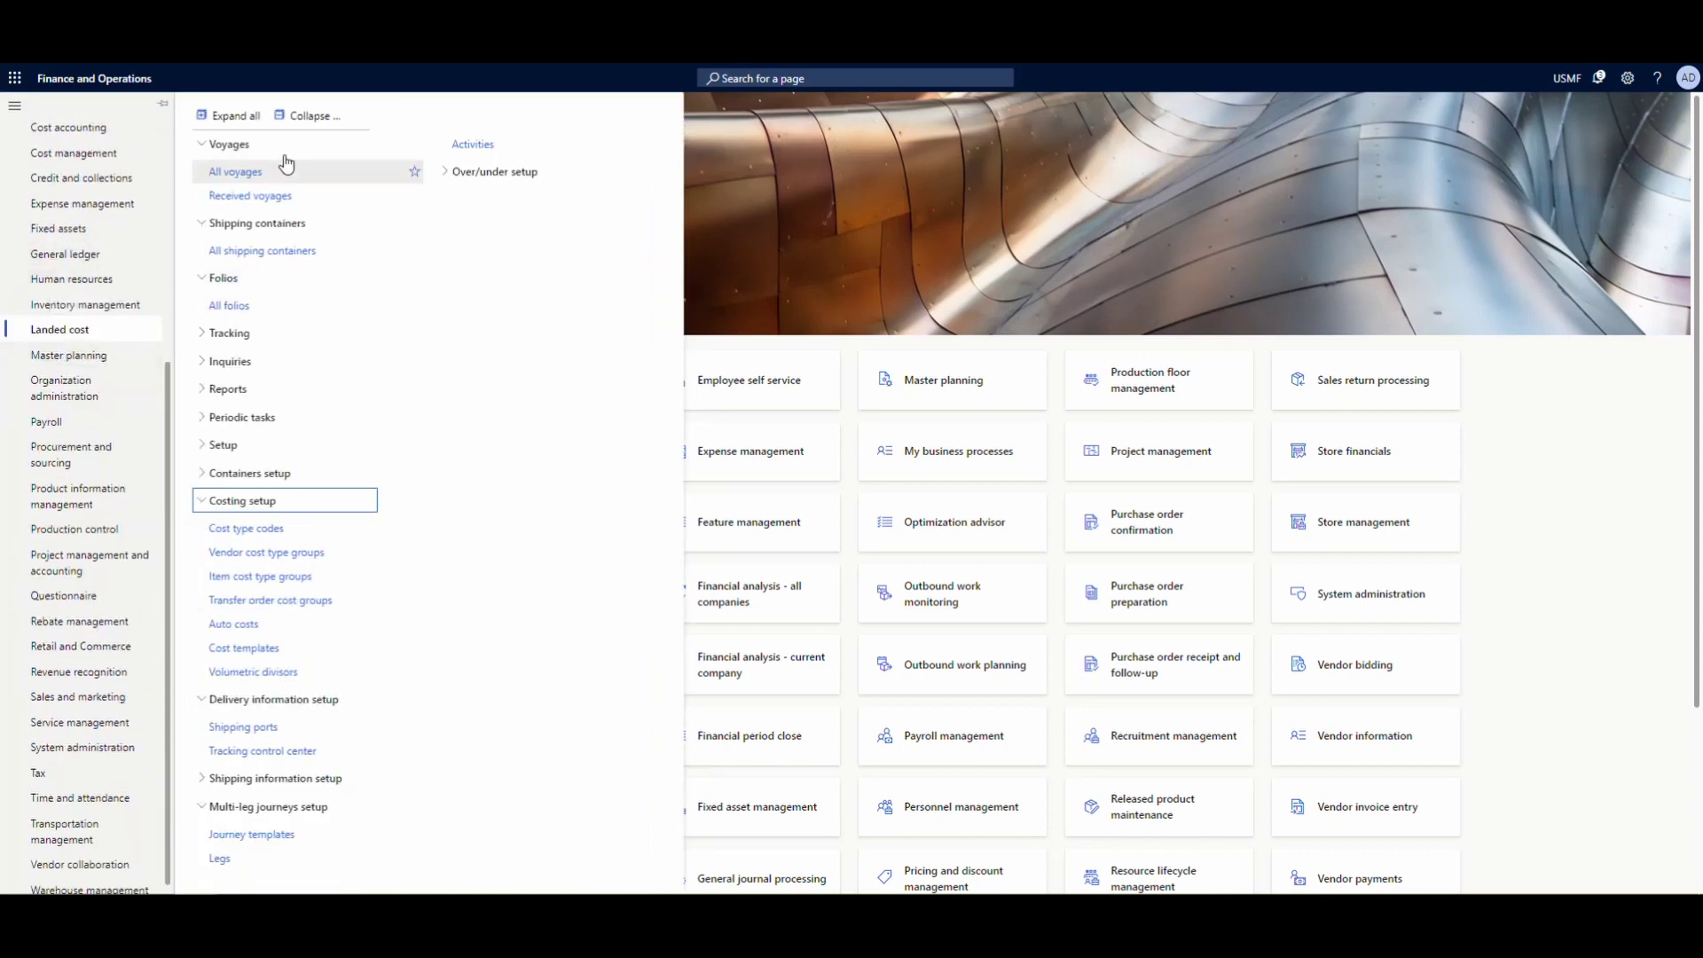
click(234, 171)
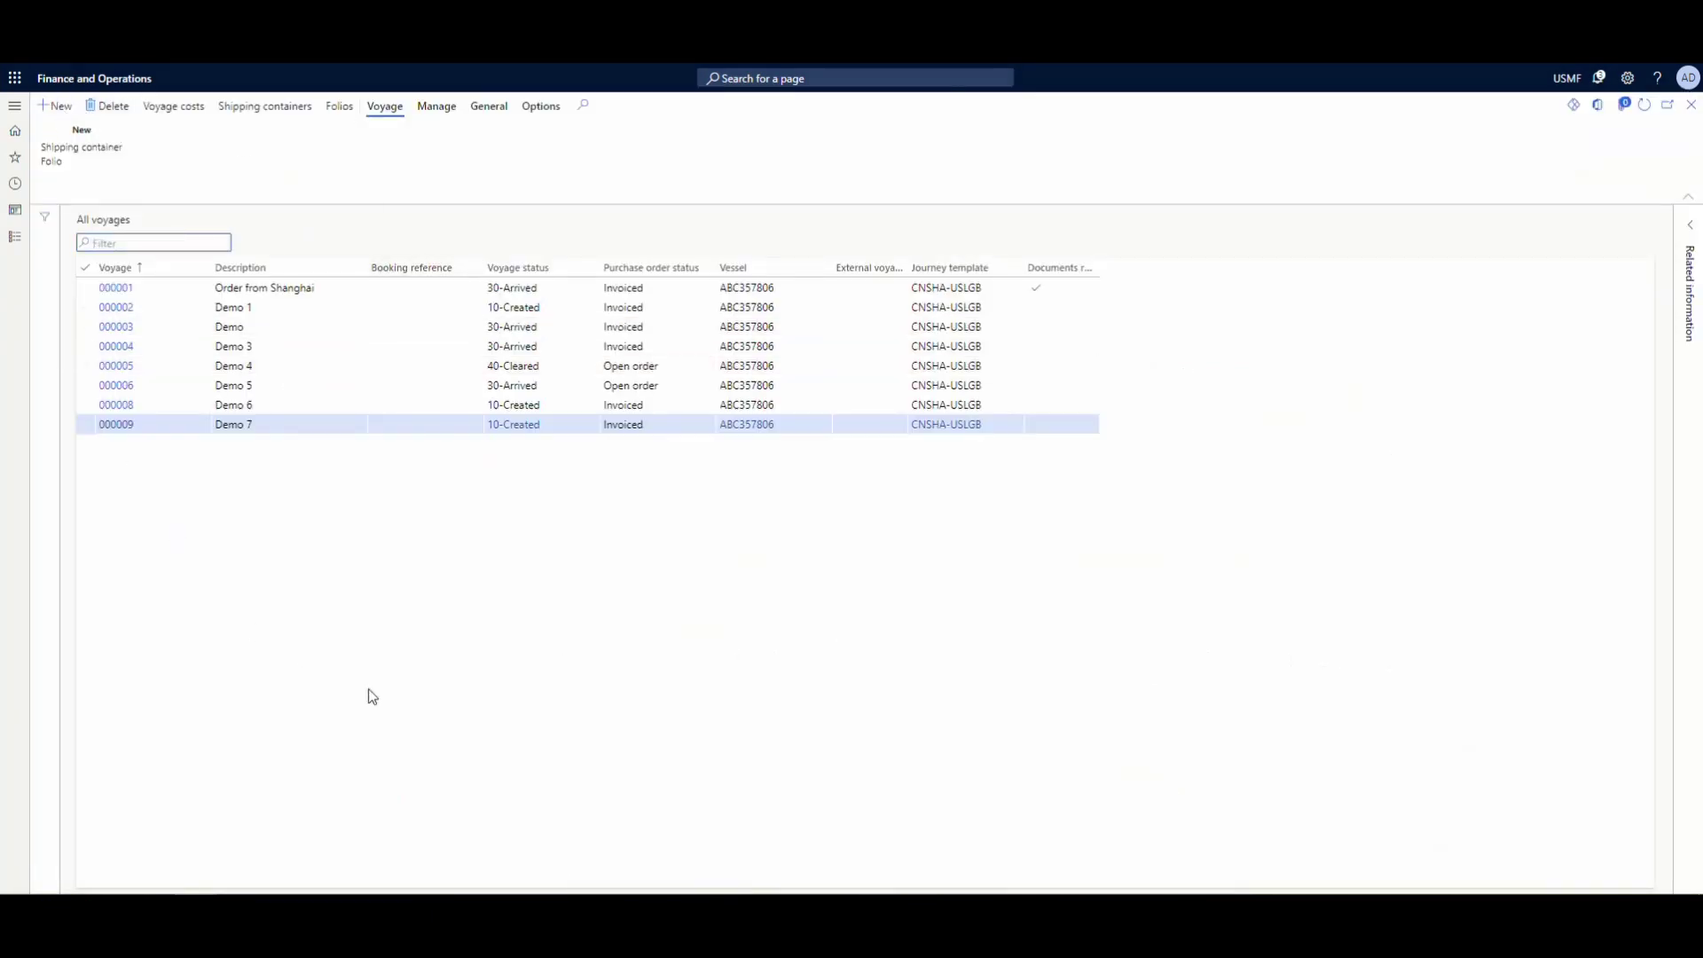
Start a new voyage with the description "demo 7" and the vessel ABC357806 (Ocean Star)
key(alt+n)
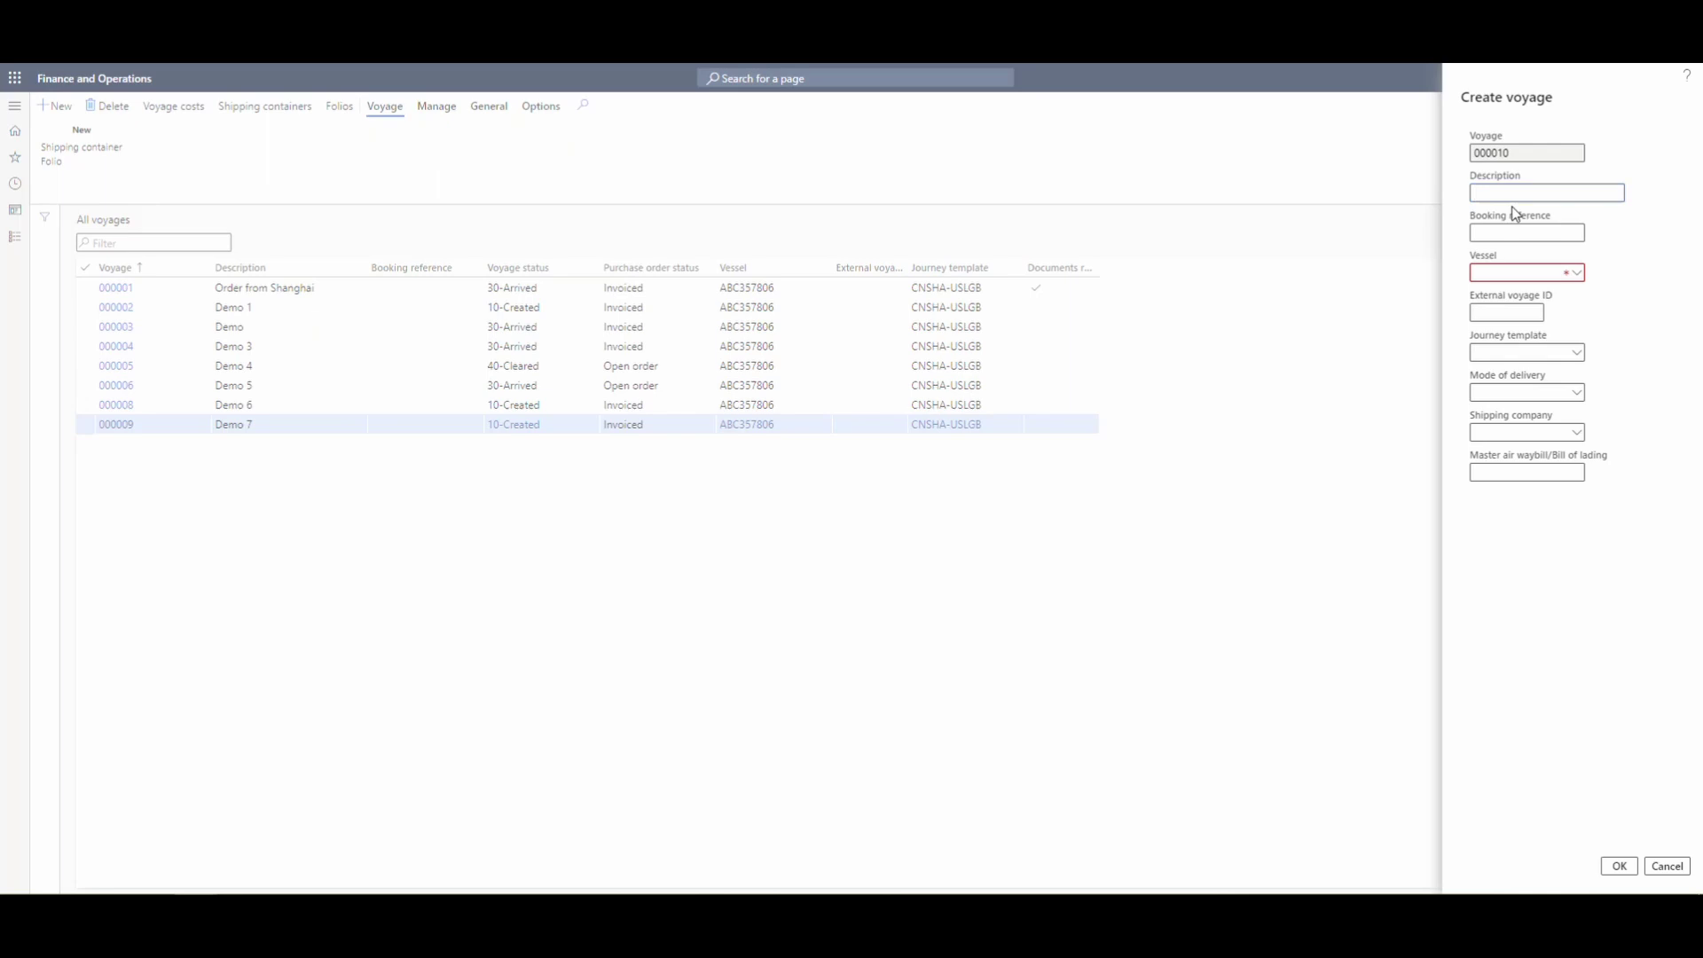
text(demo 7)
key(Tab)
click(1586, 284)
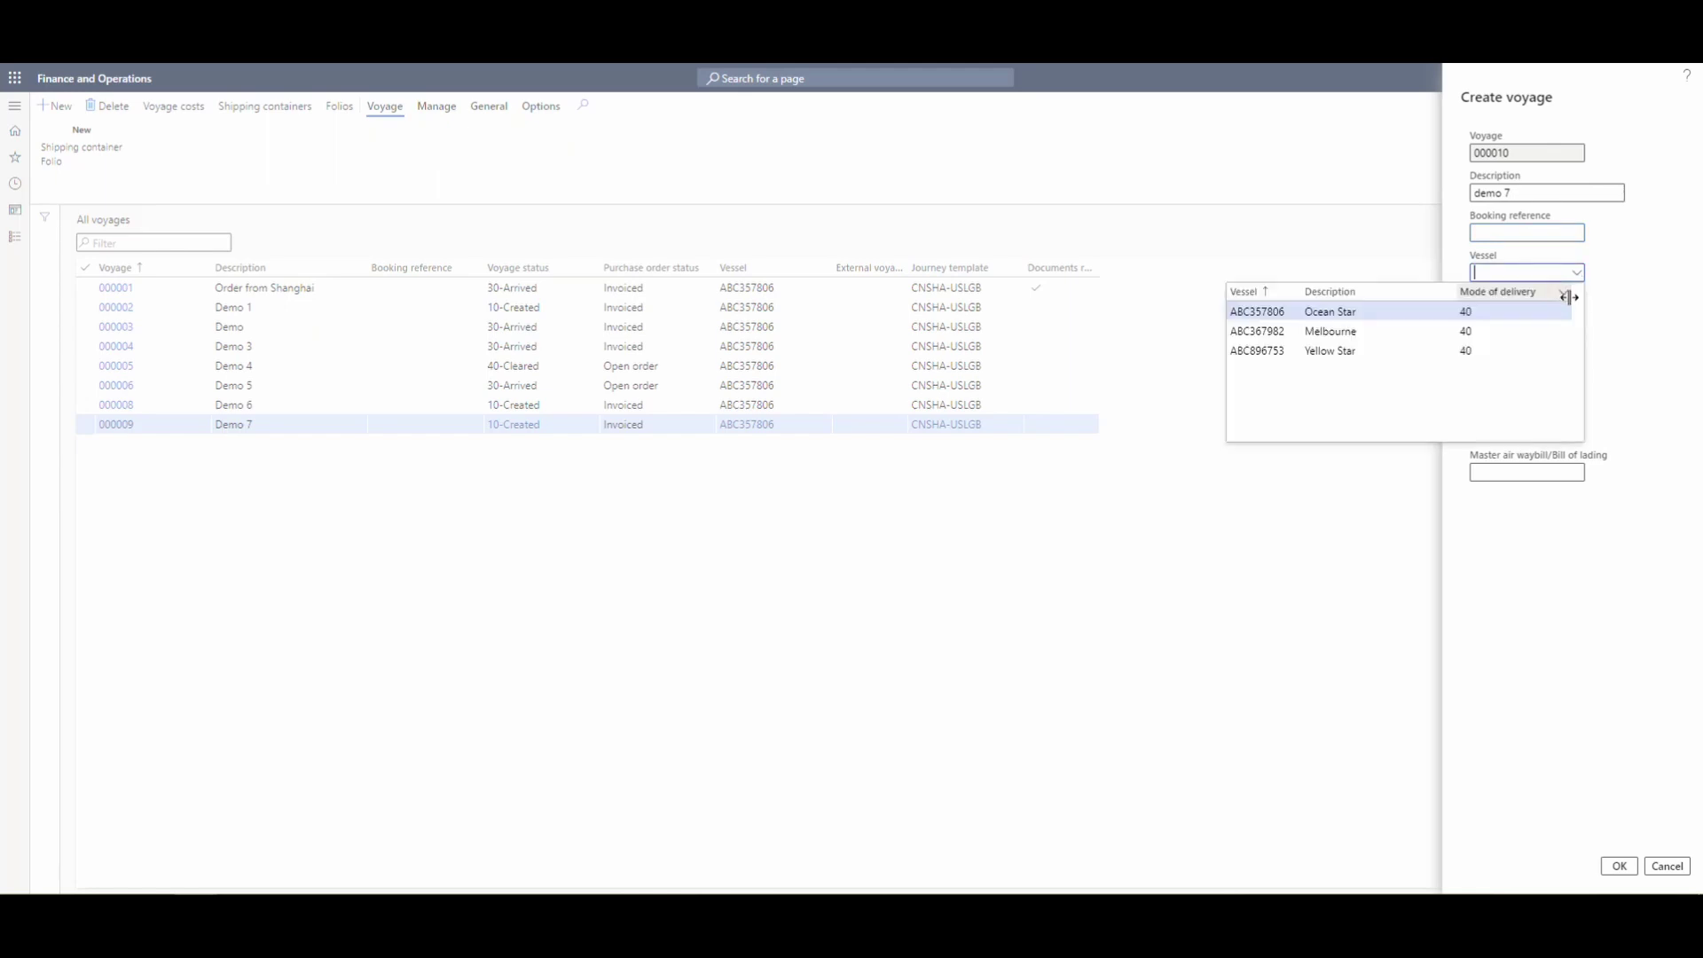
click(1571, 312)
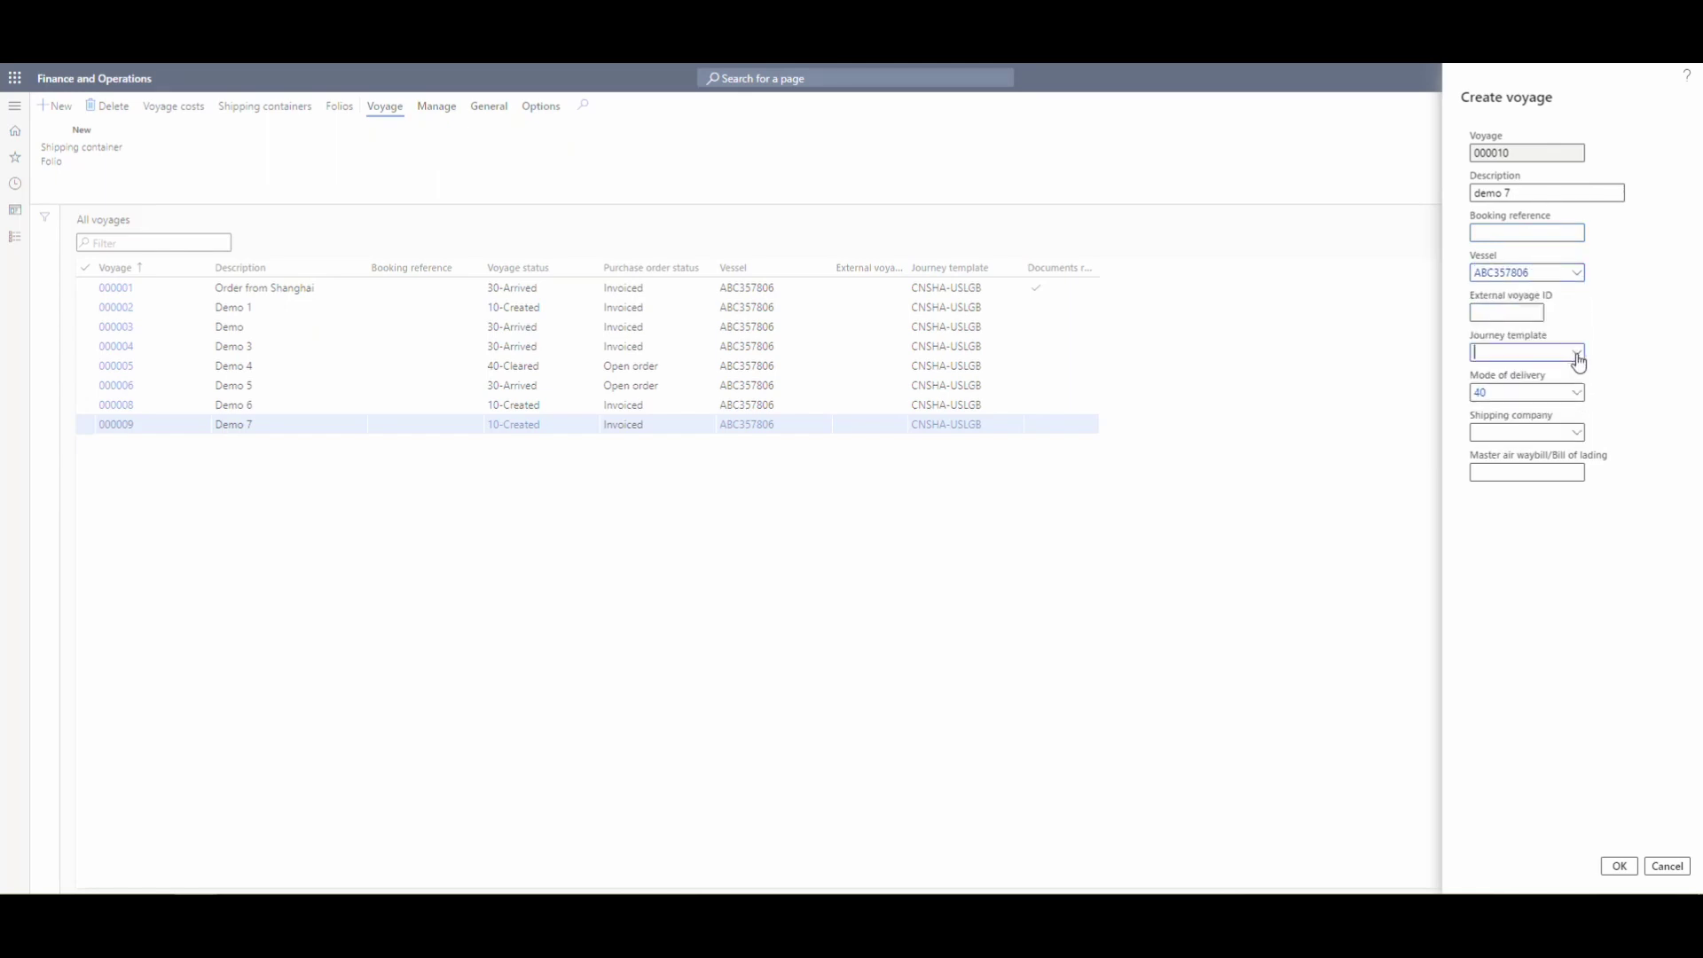
Set the new voyage's journey template to CNSHA-USLGB and its shipping company to Lande Packaging Supplies
click(1578, 359)
click(1535, 488)
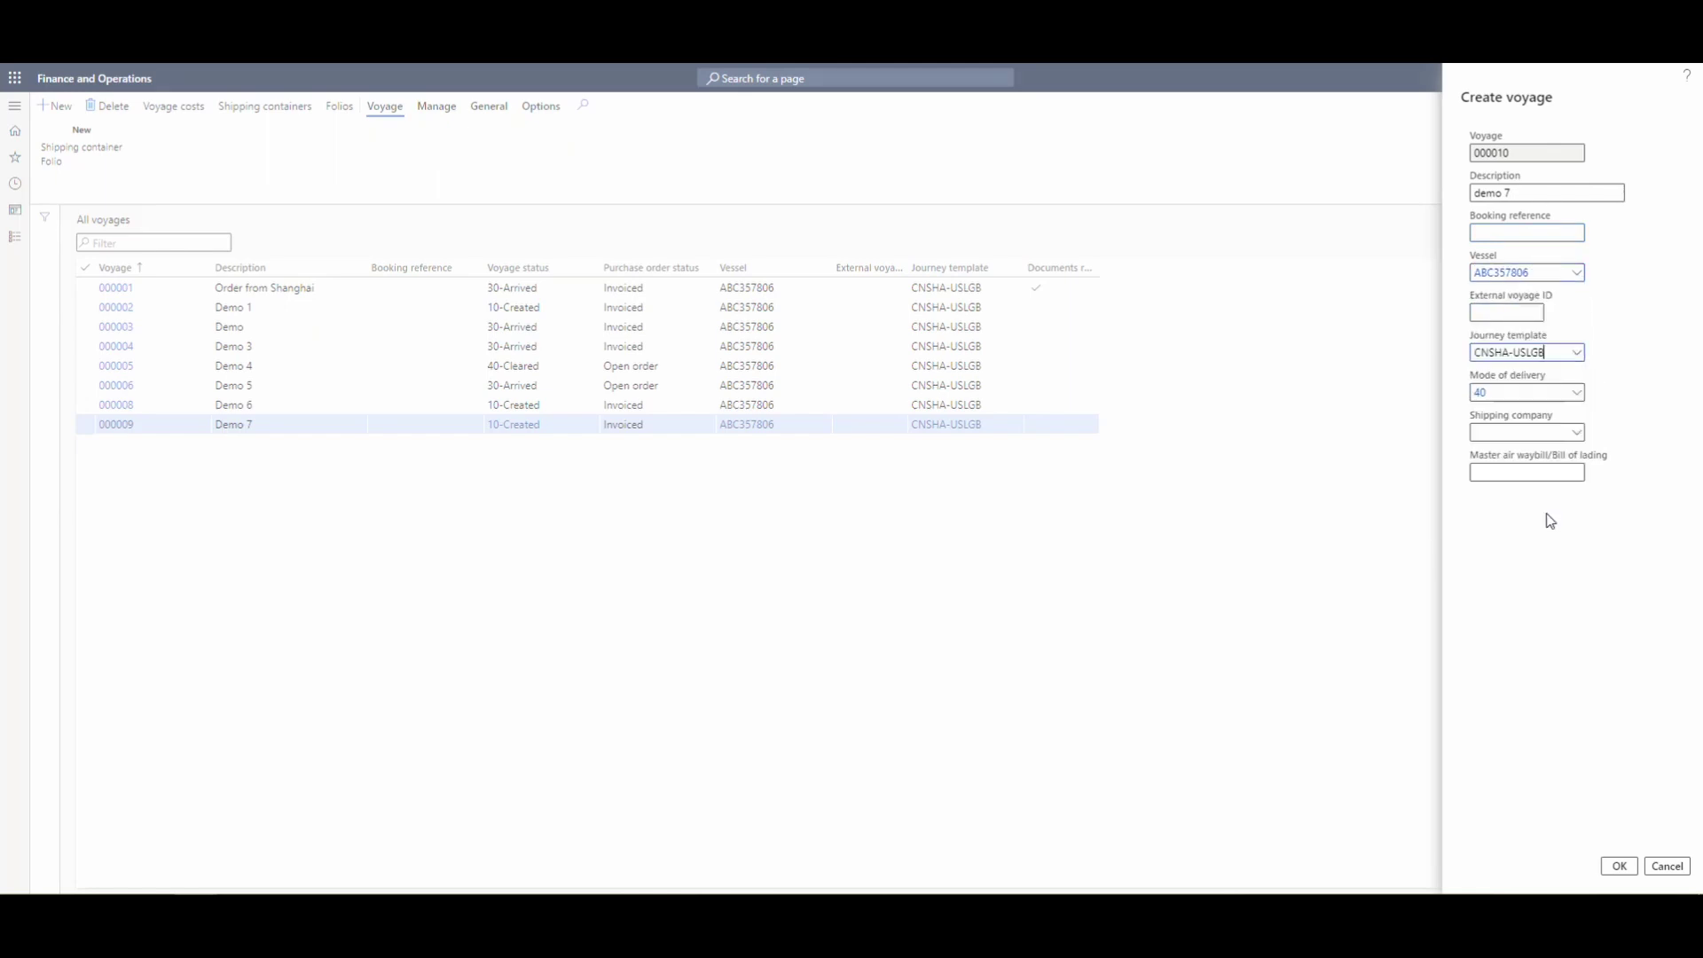
click(1577, 432)
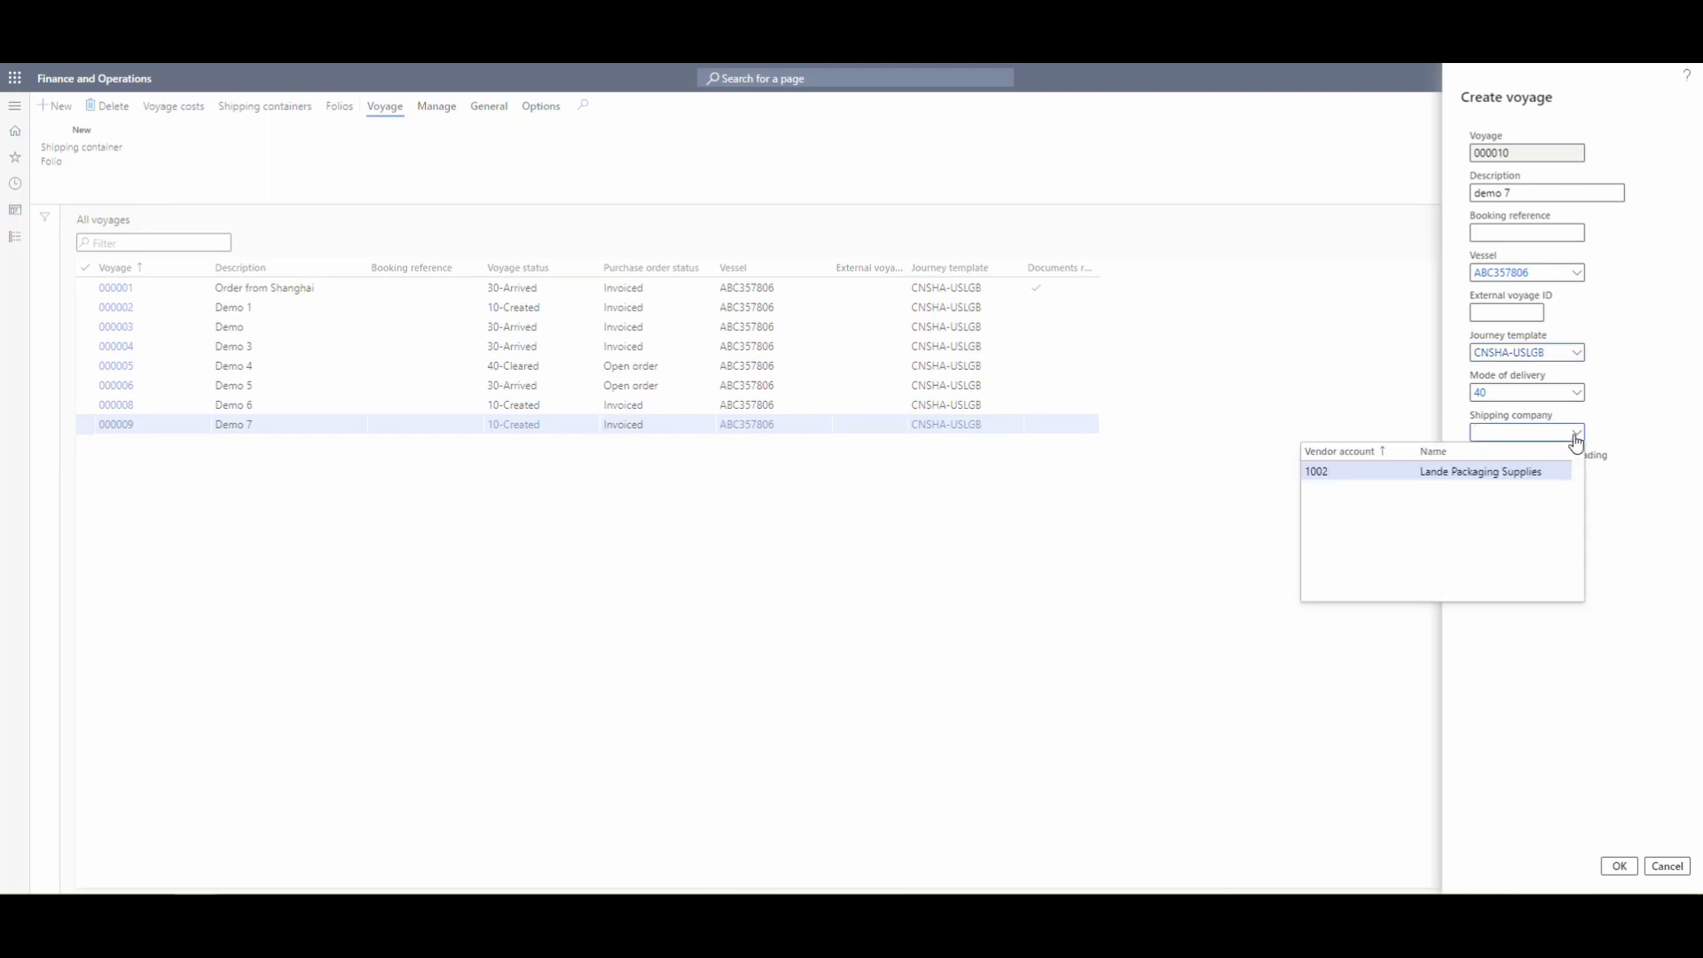
click(1341, 471)
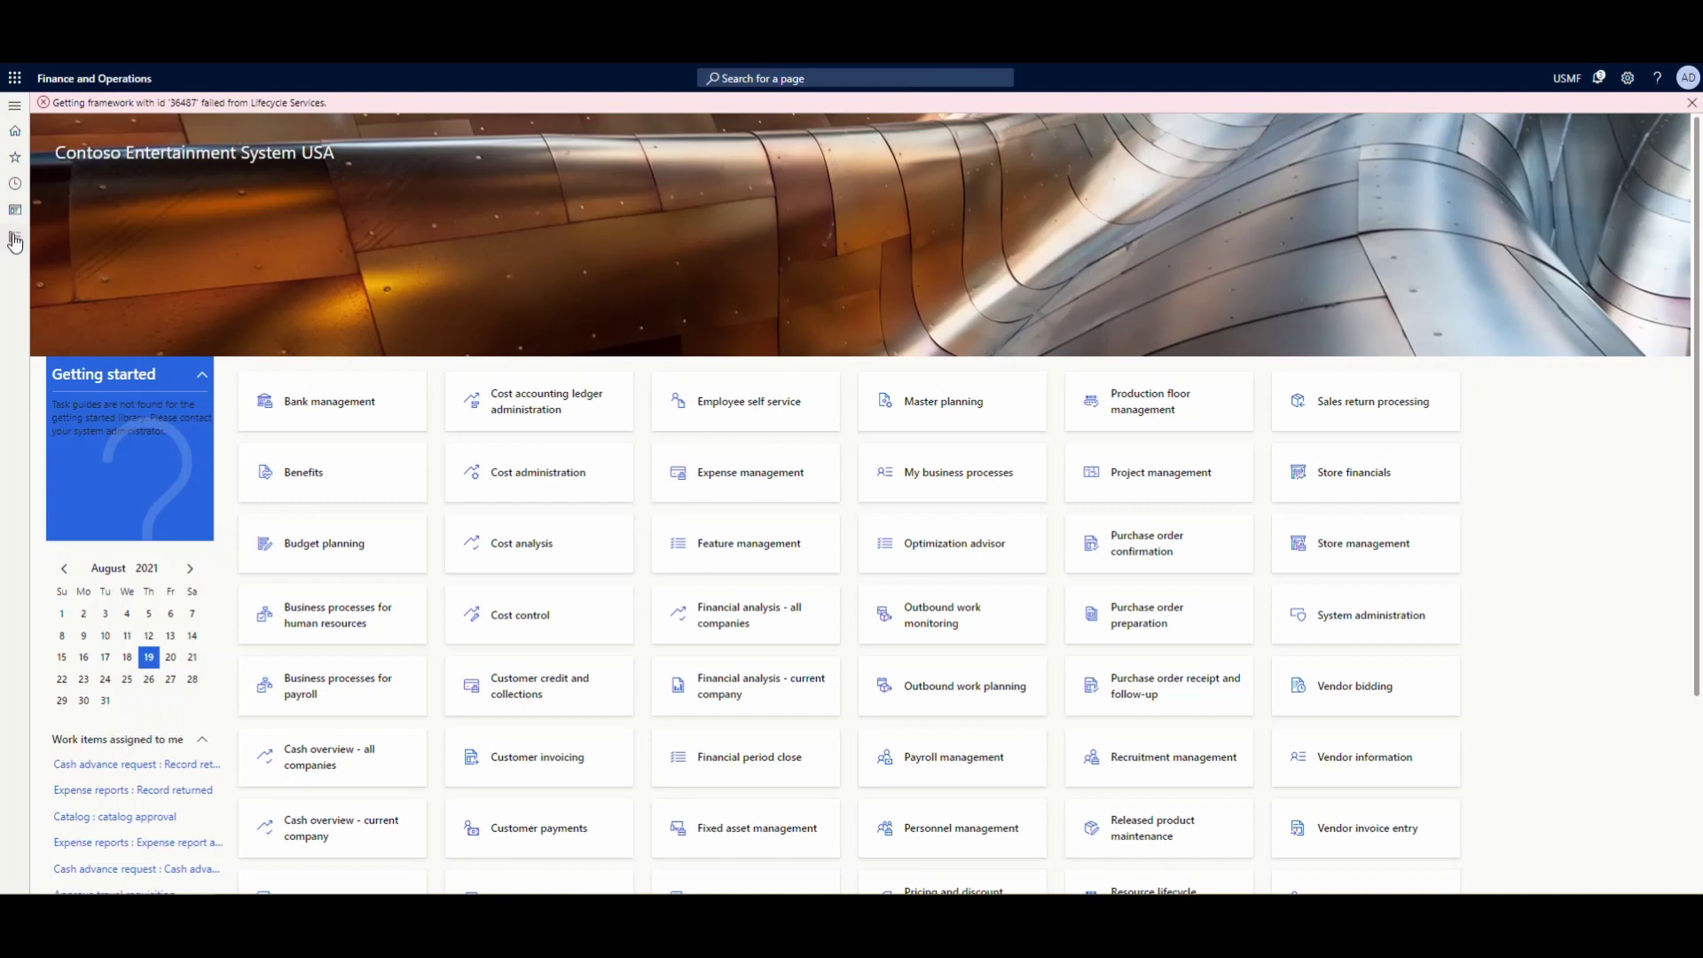
Open the Lande Packaging Supplies vendor record from all vendors in Accounts payable
click(15, 236)
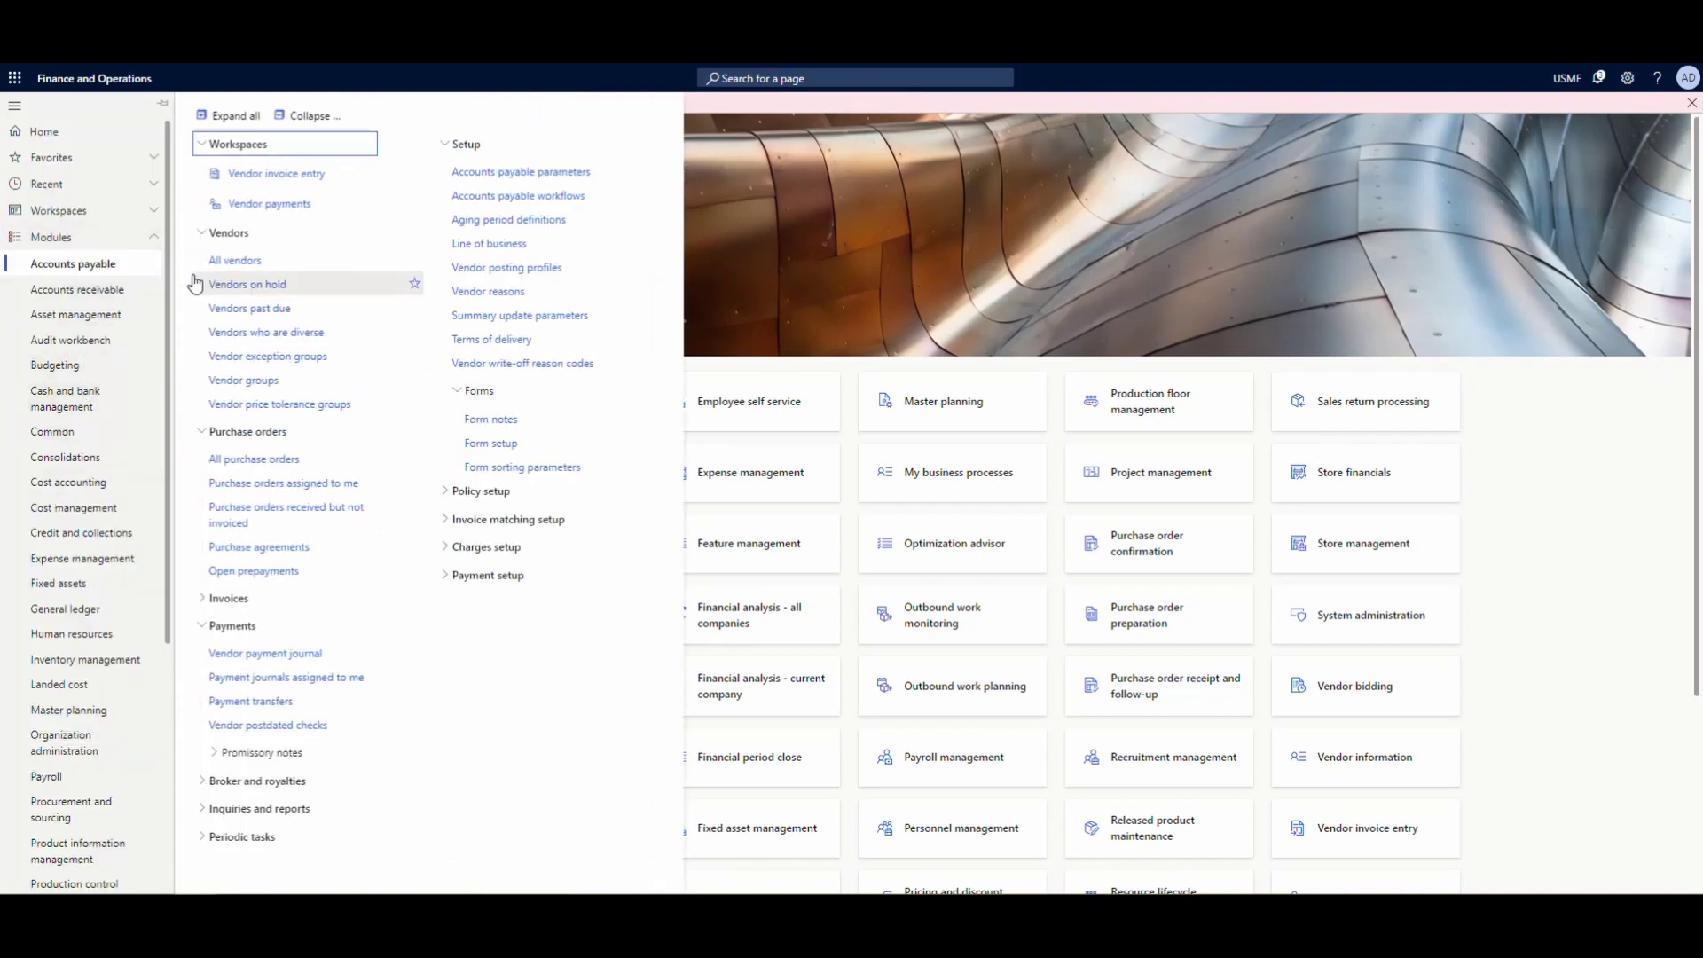
click(235, 266)
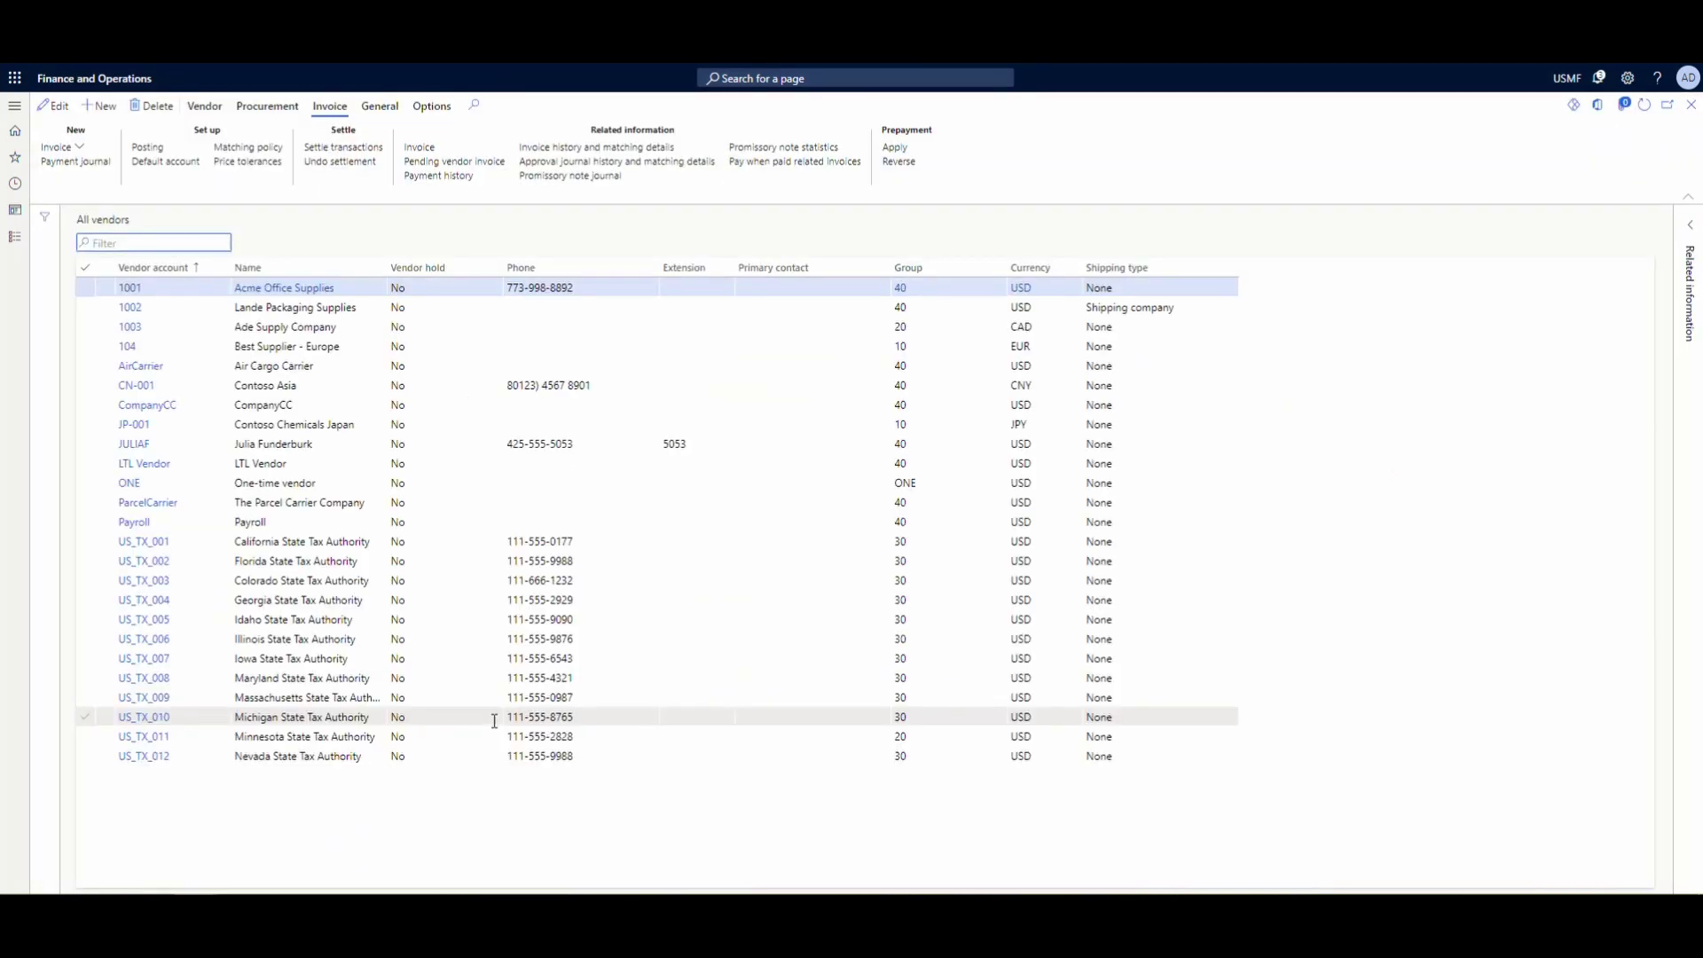
click(132, 311)
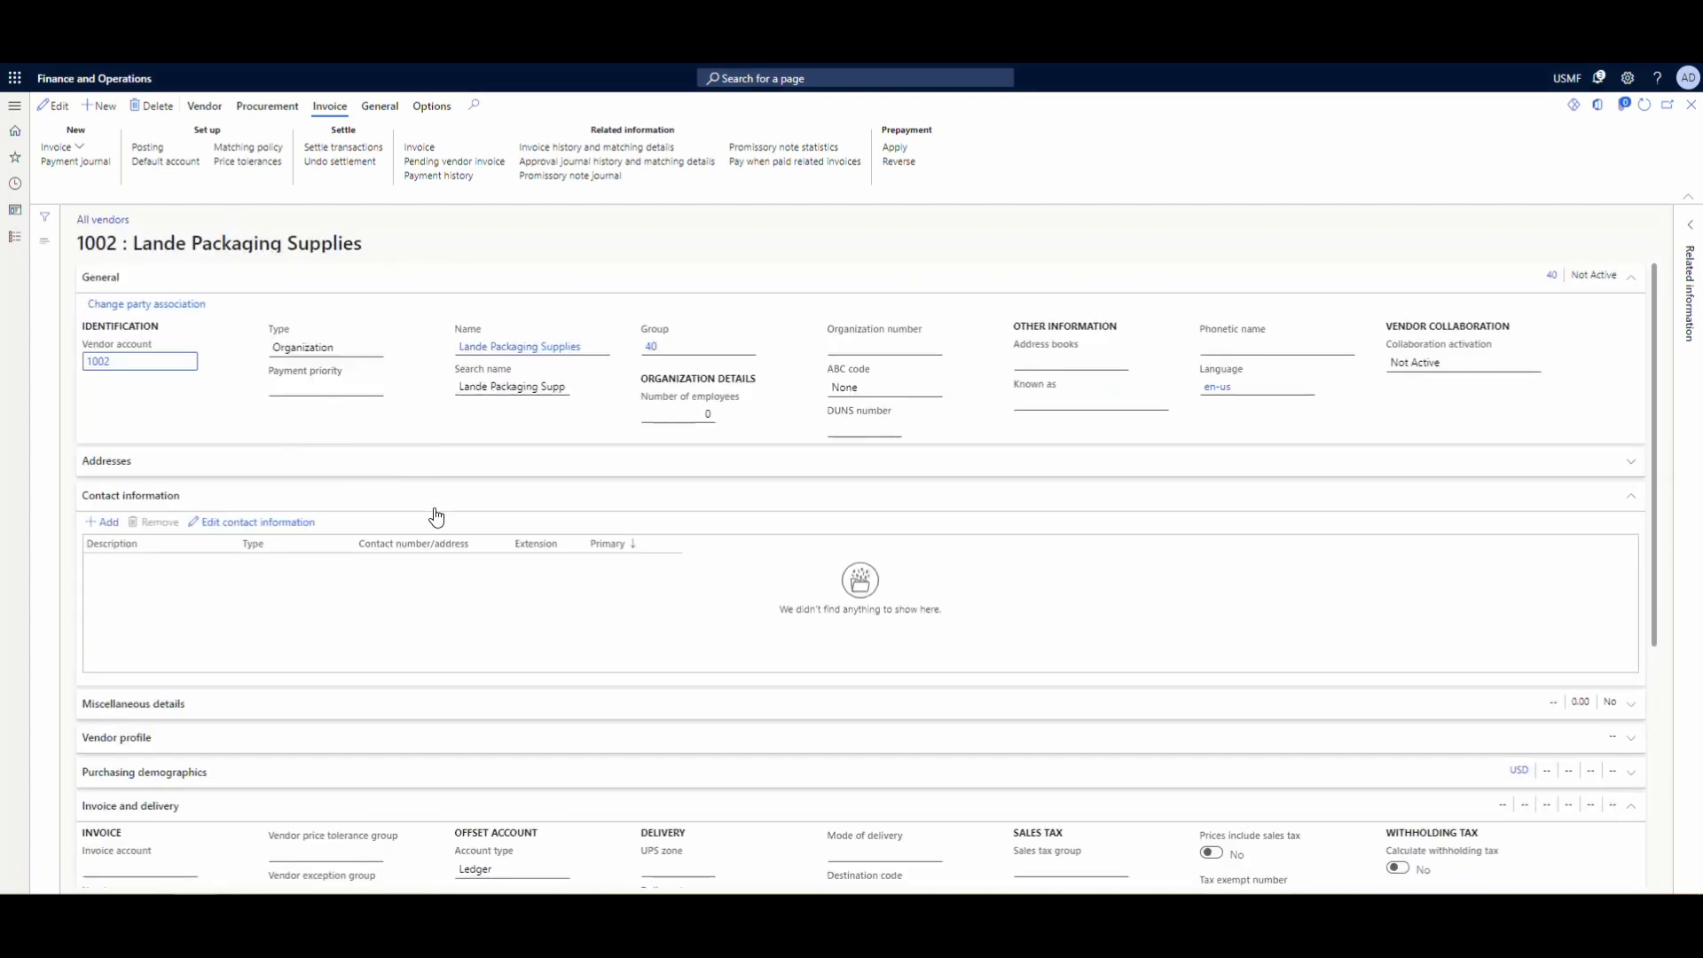
Choose Shipping company as the voyages shipping type in the vendor's miscellaneous details
click(434, 499)
click(406, 530)
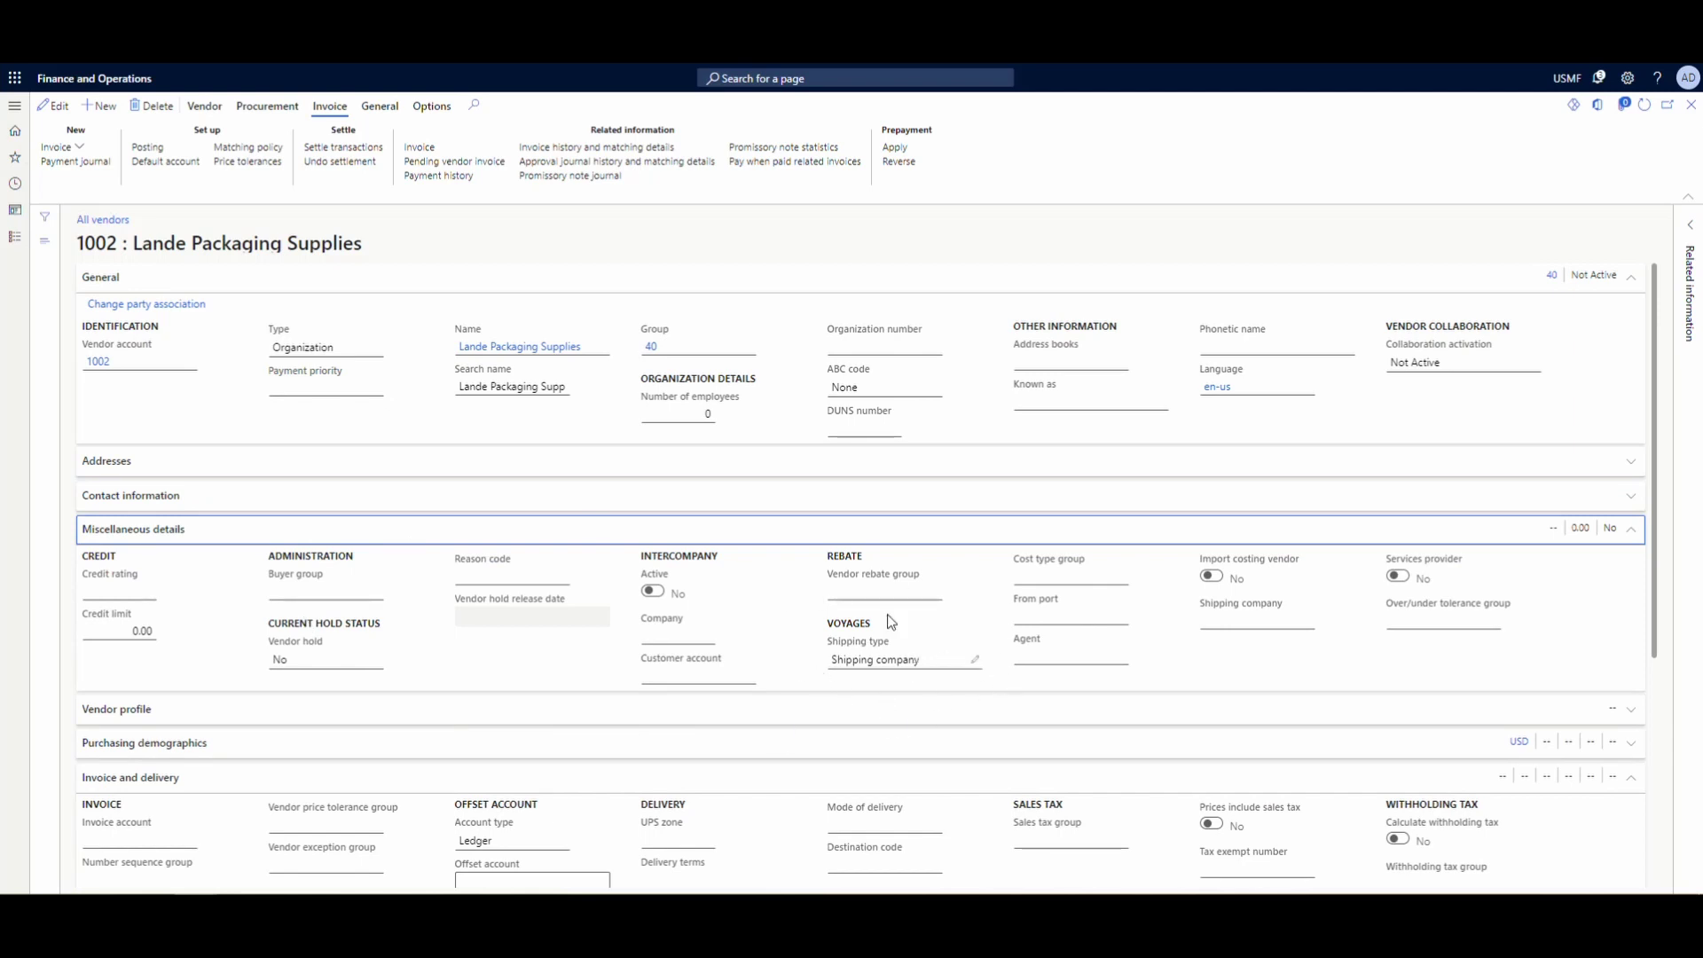
click(51, 105)
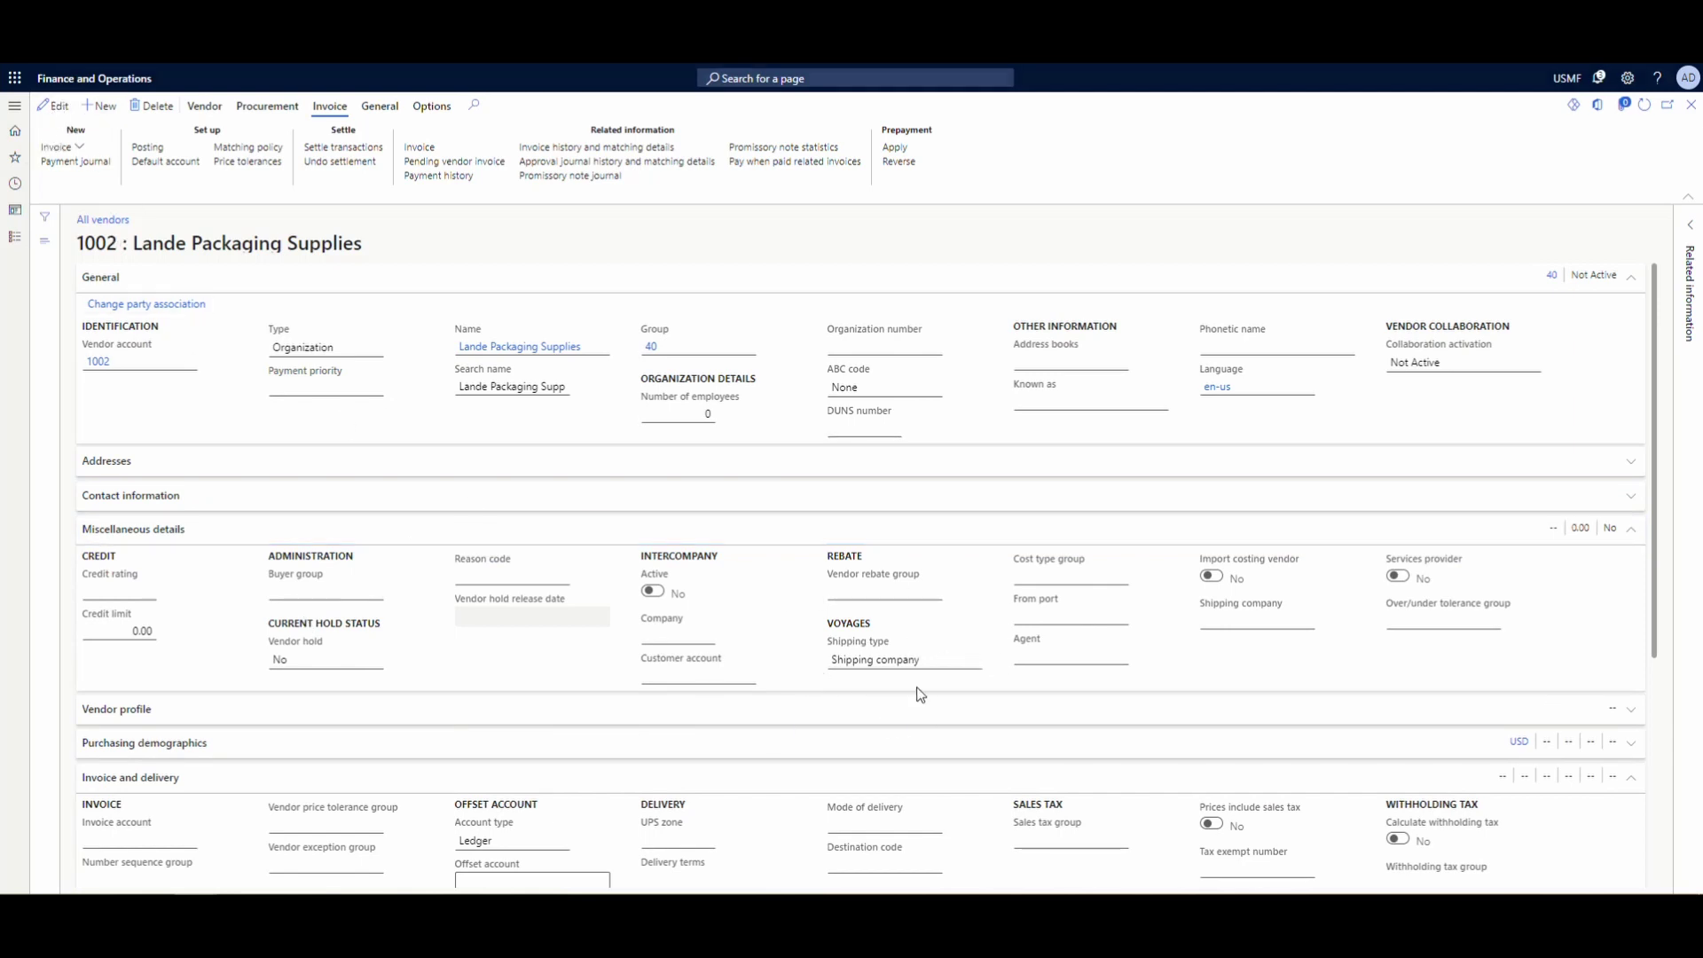
click(974, 658)
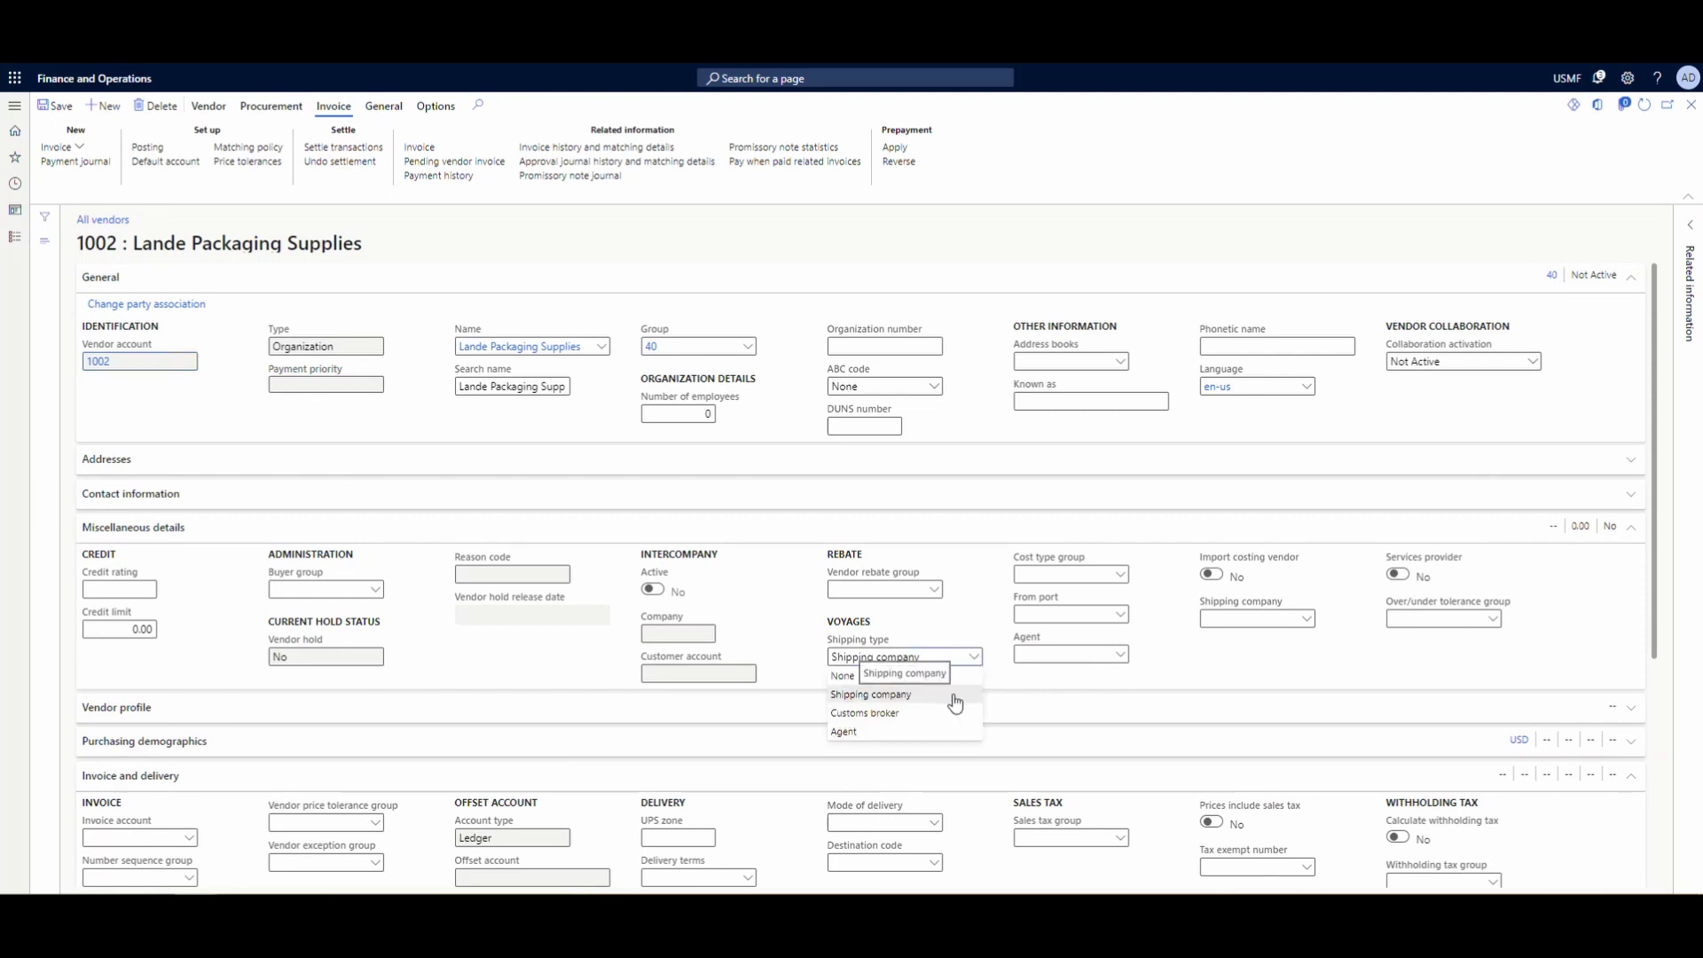
click(952, 698)
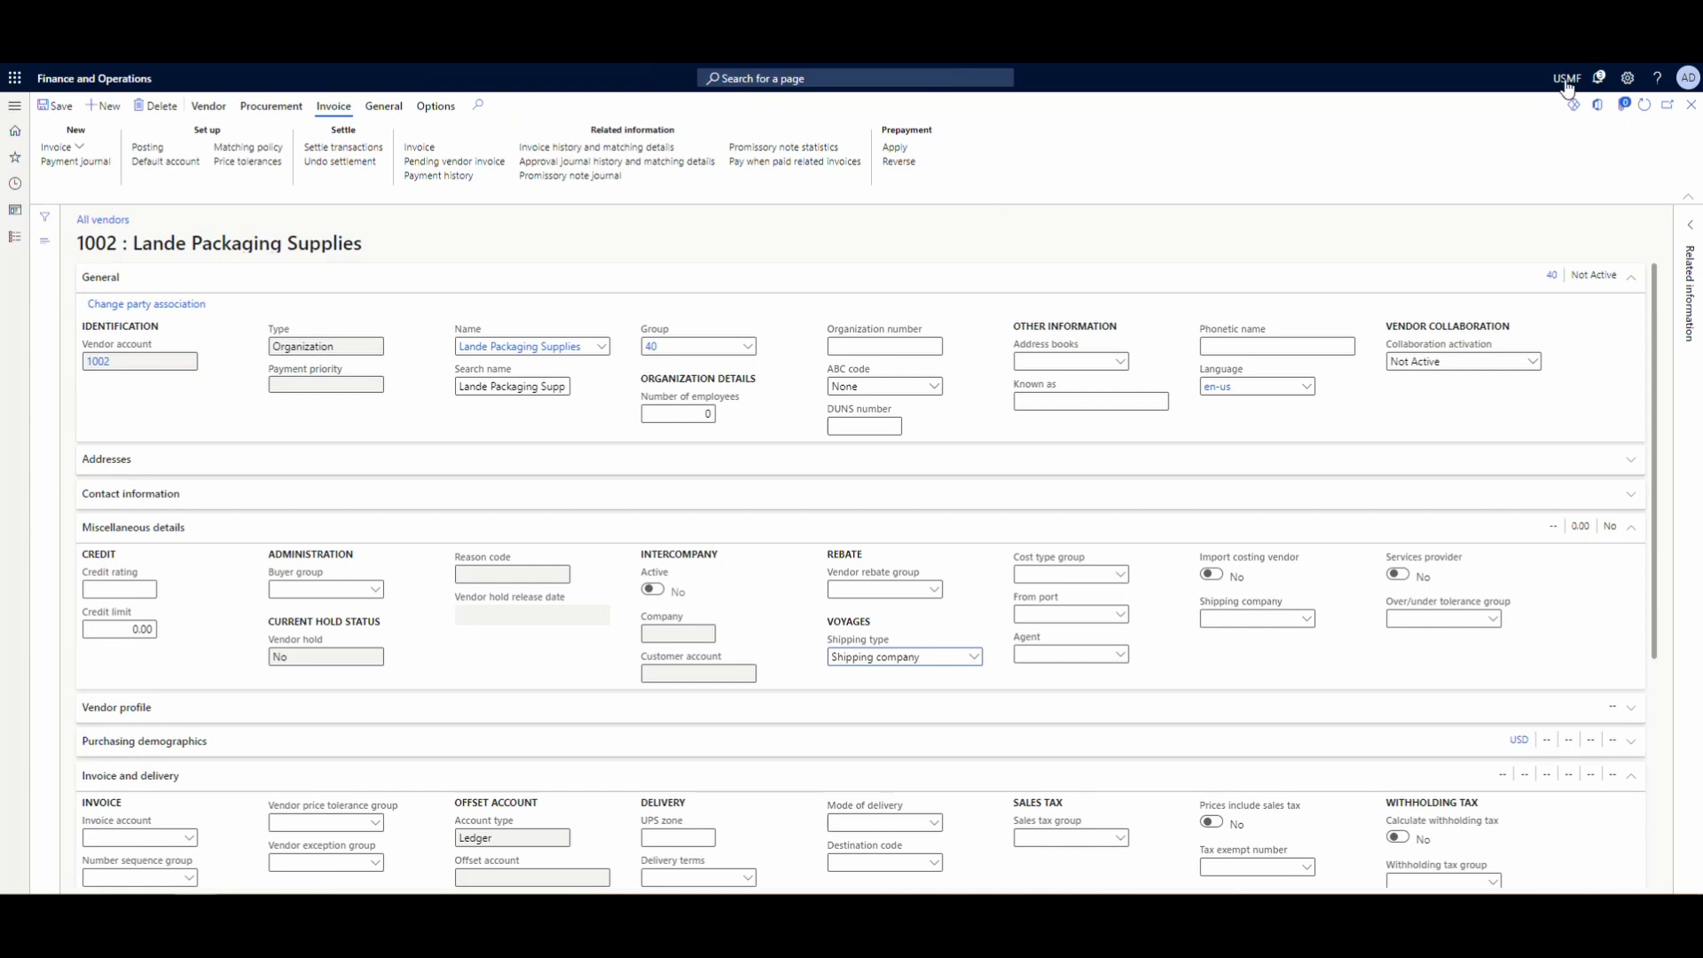
Return to the Landed cost voyages and receive the goods in transit for voyage Demo 7, items A0001 and A0002
click(15, 237)
scroll(61, 394, down, 3)
click(78, 419)
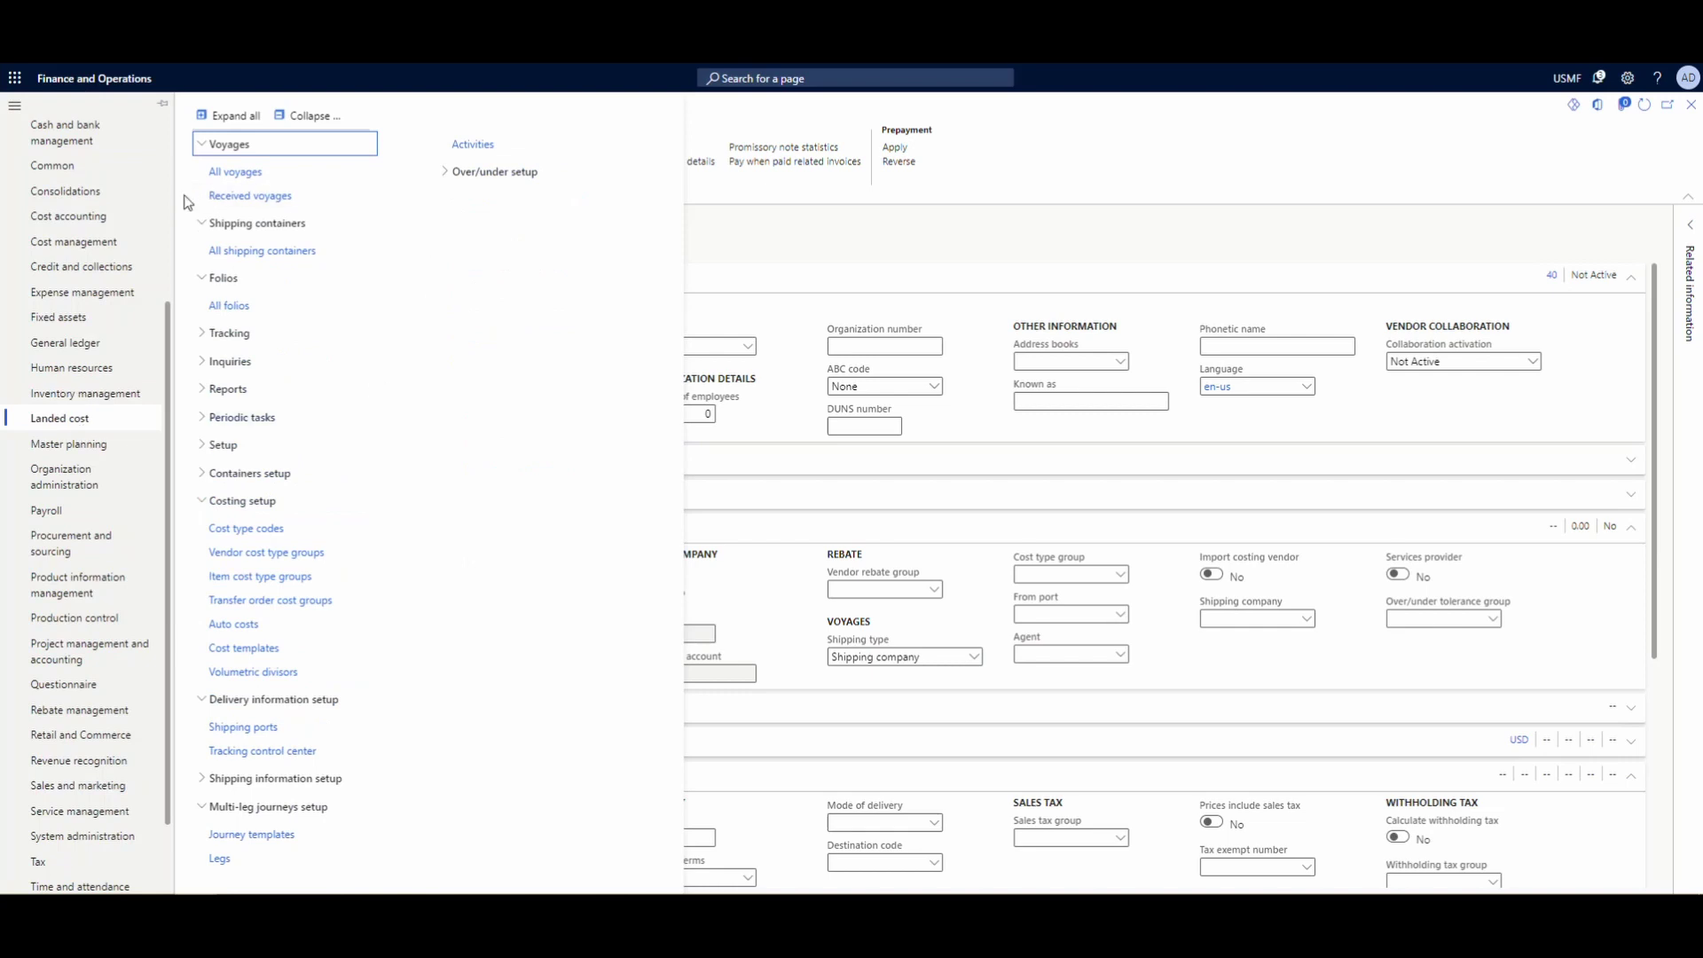
click(246, 173)
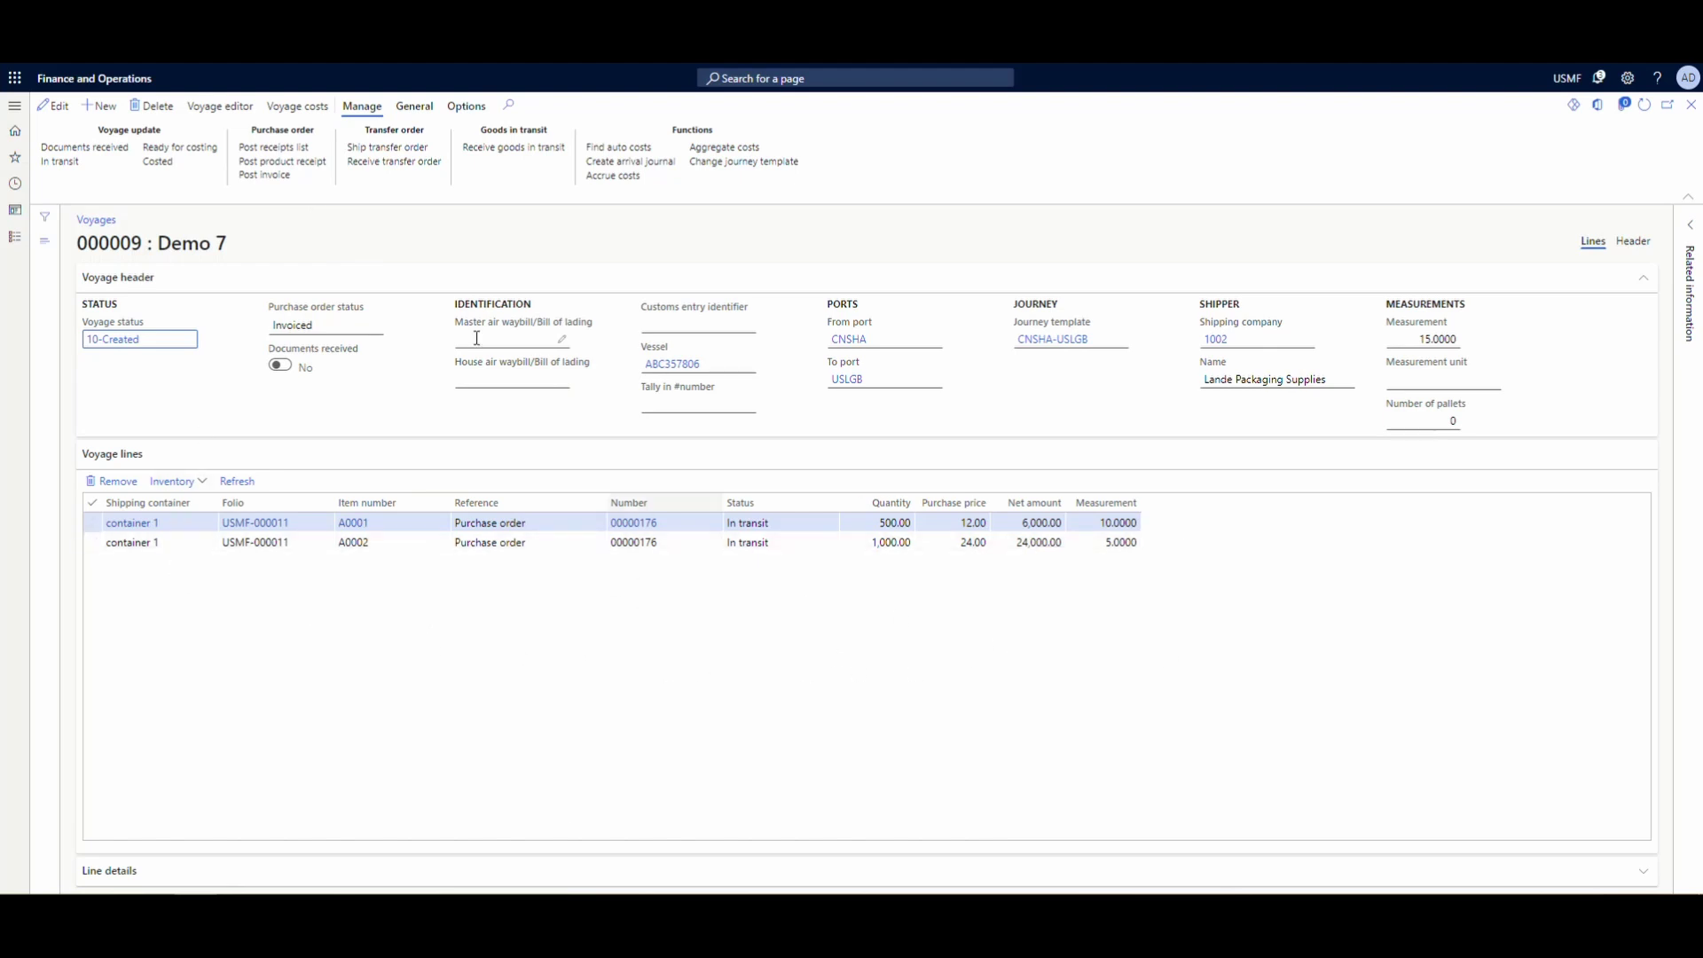
click(485, 148)
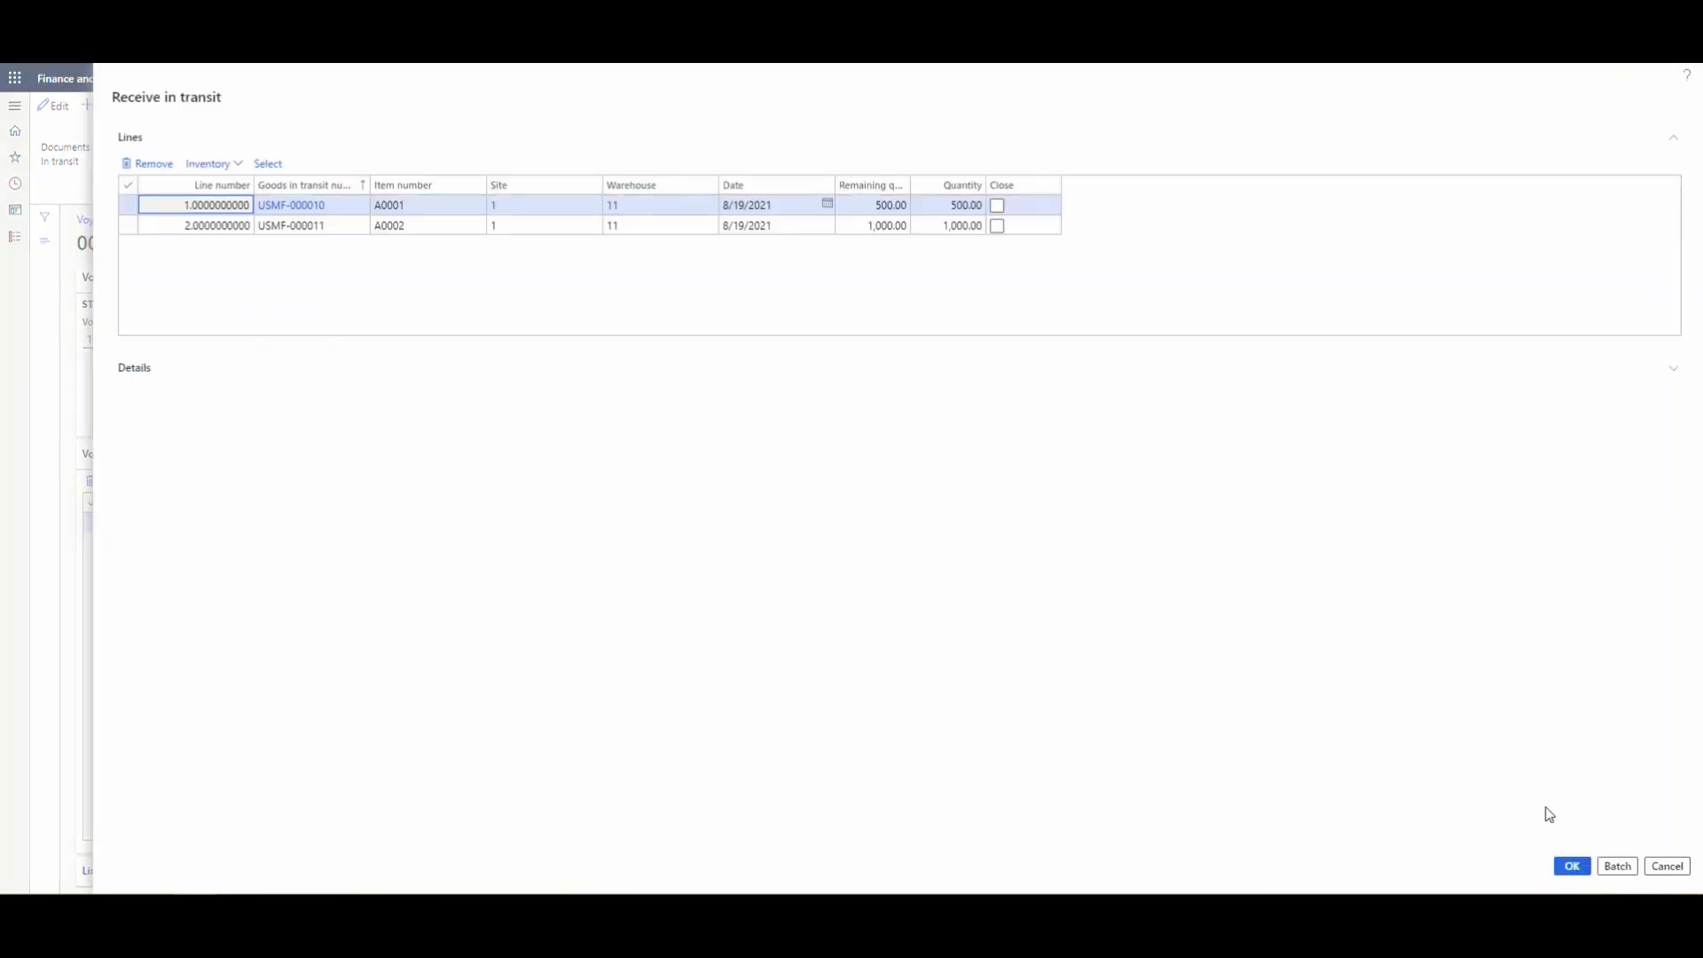
click(1571, 867)
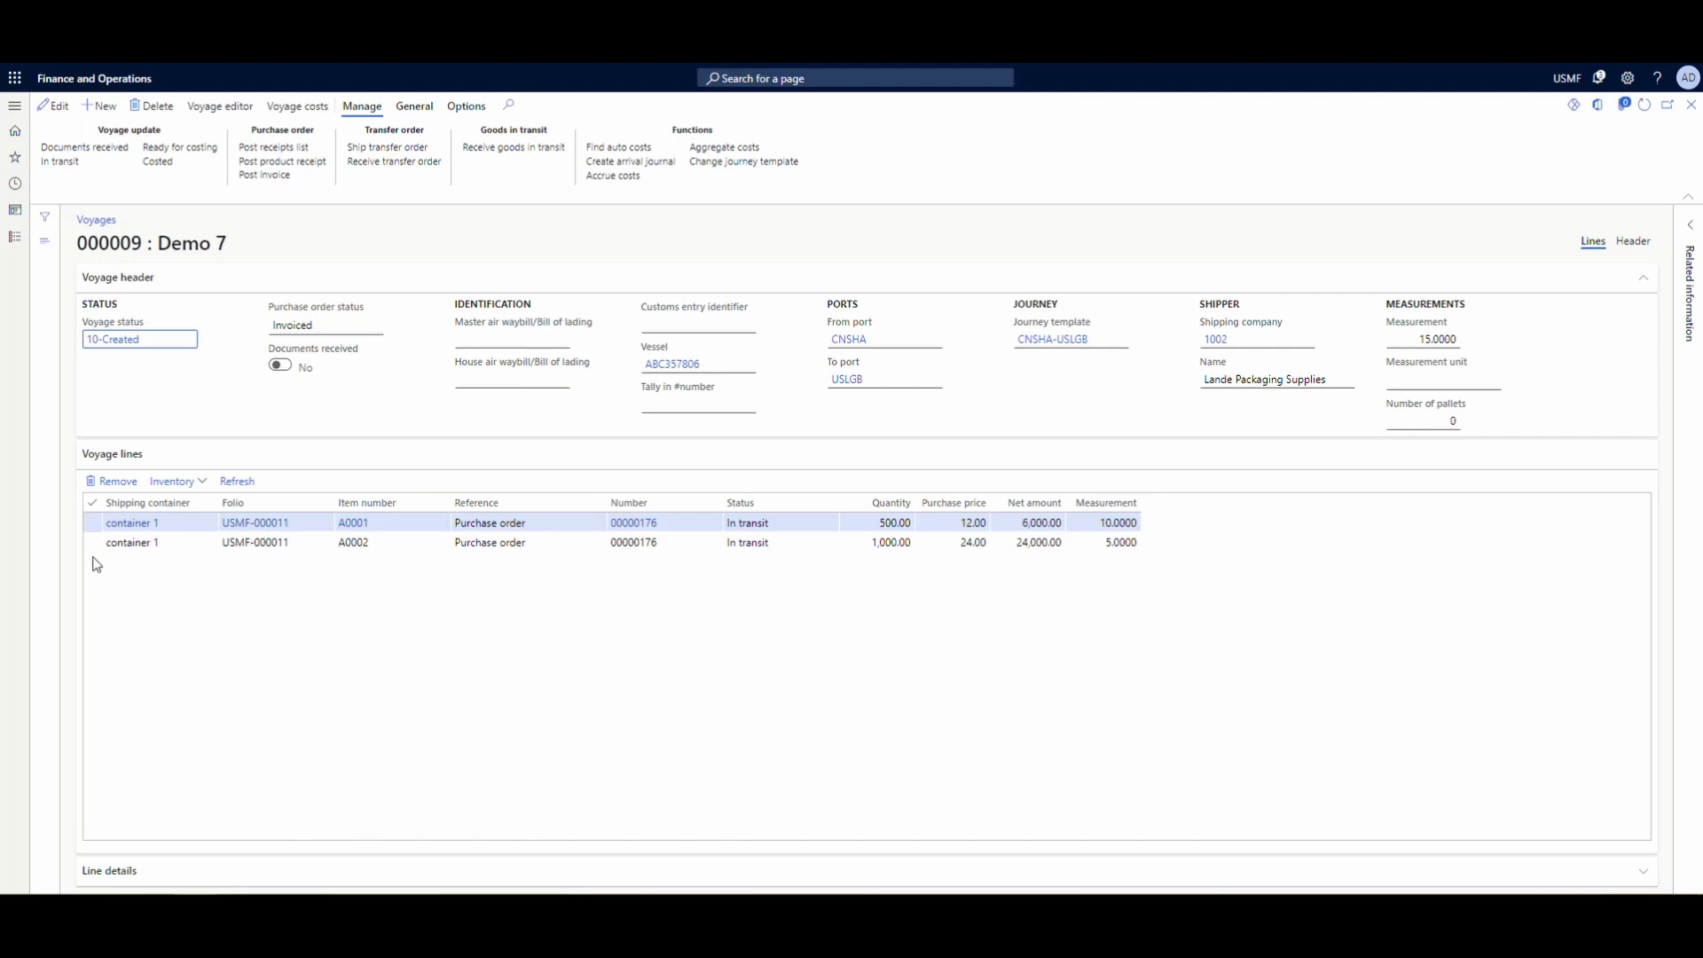
Review the inventory transactions of the A0001 voyage line, including cost amounts and warehouses, and return to the voyage
click(197, 482)
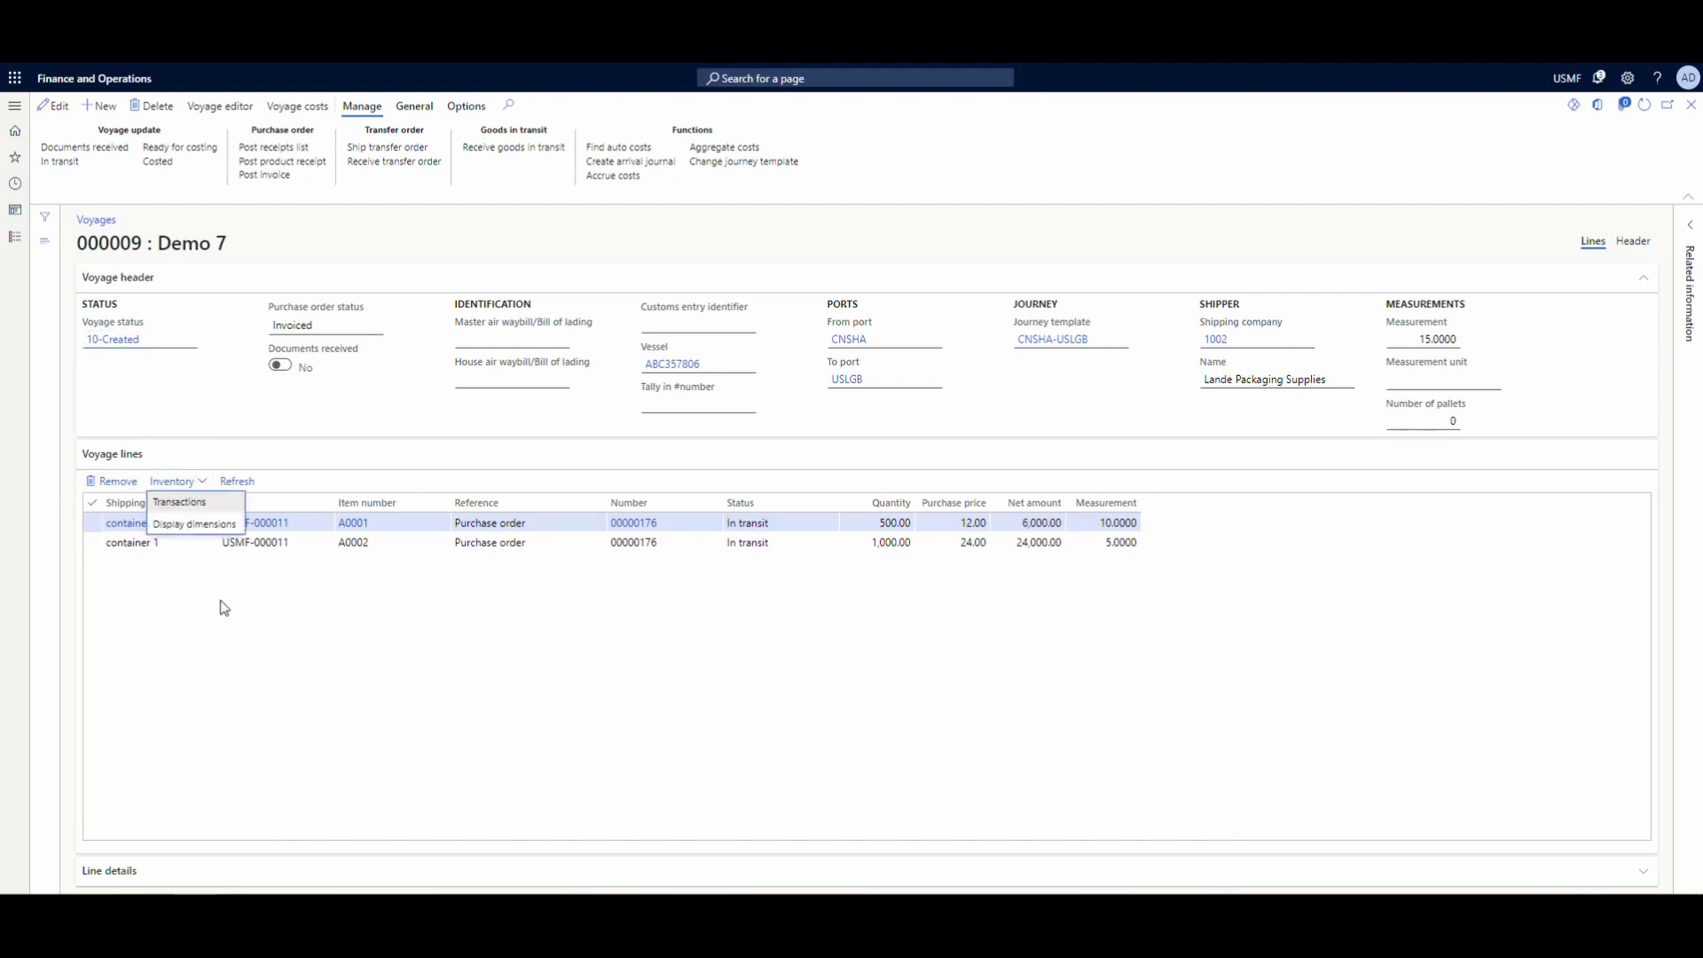
click(207, 523)
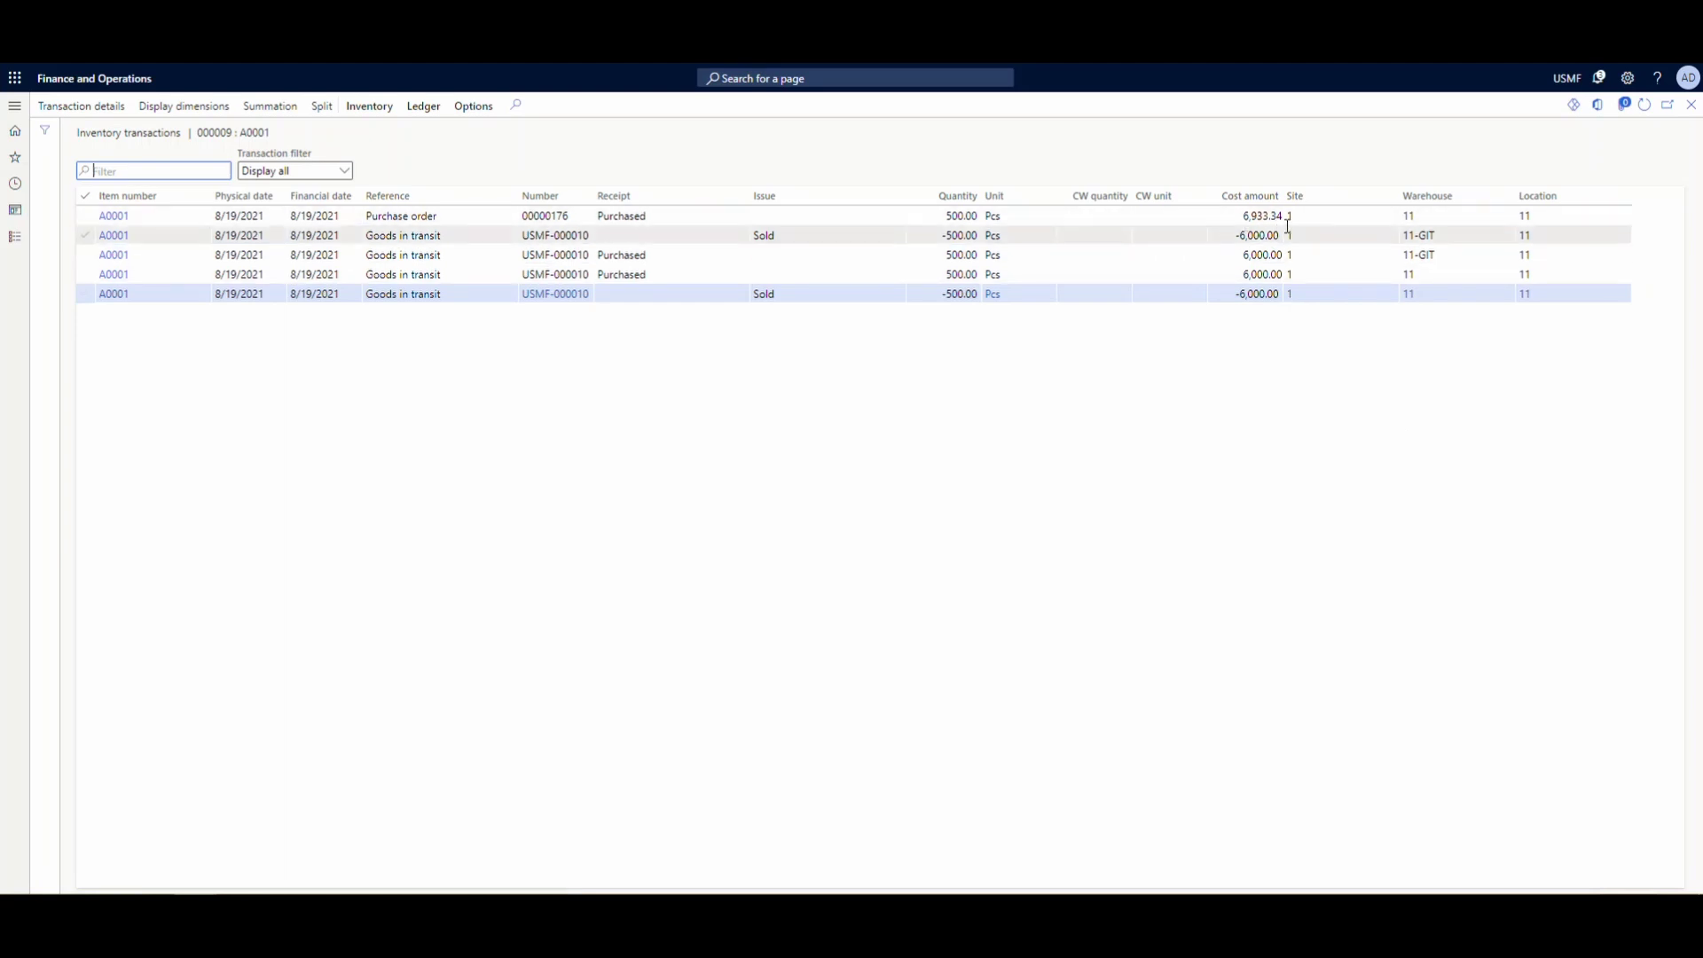
mouse_move(1293, 222)
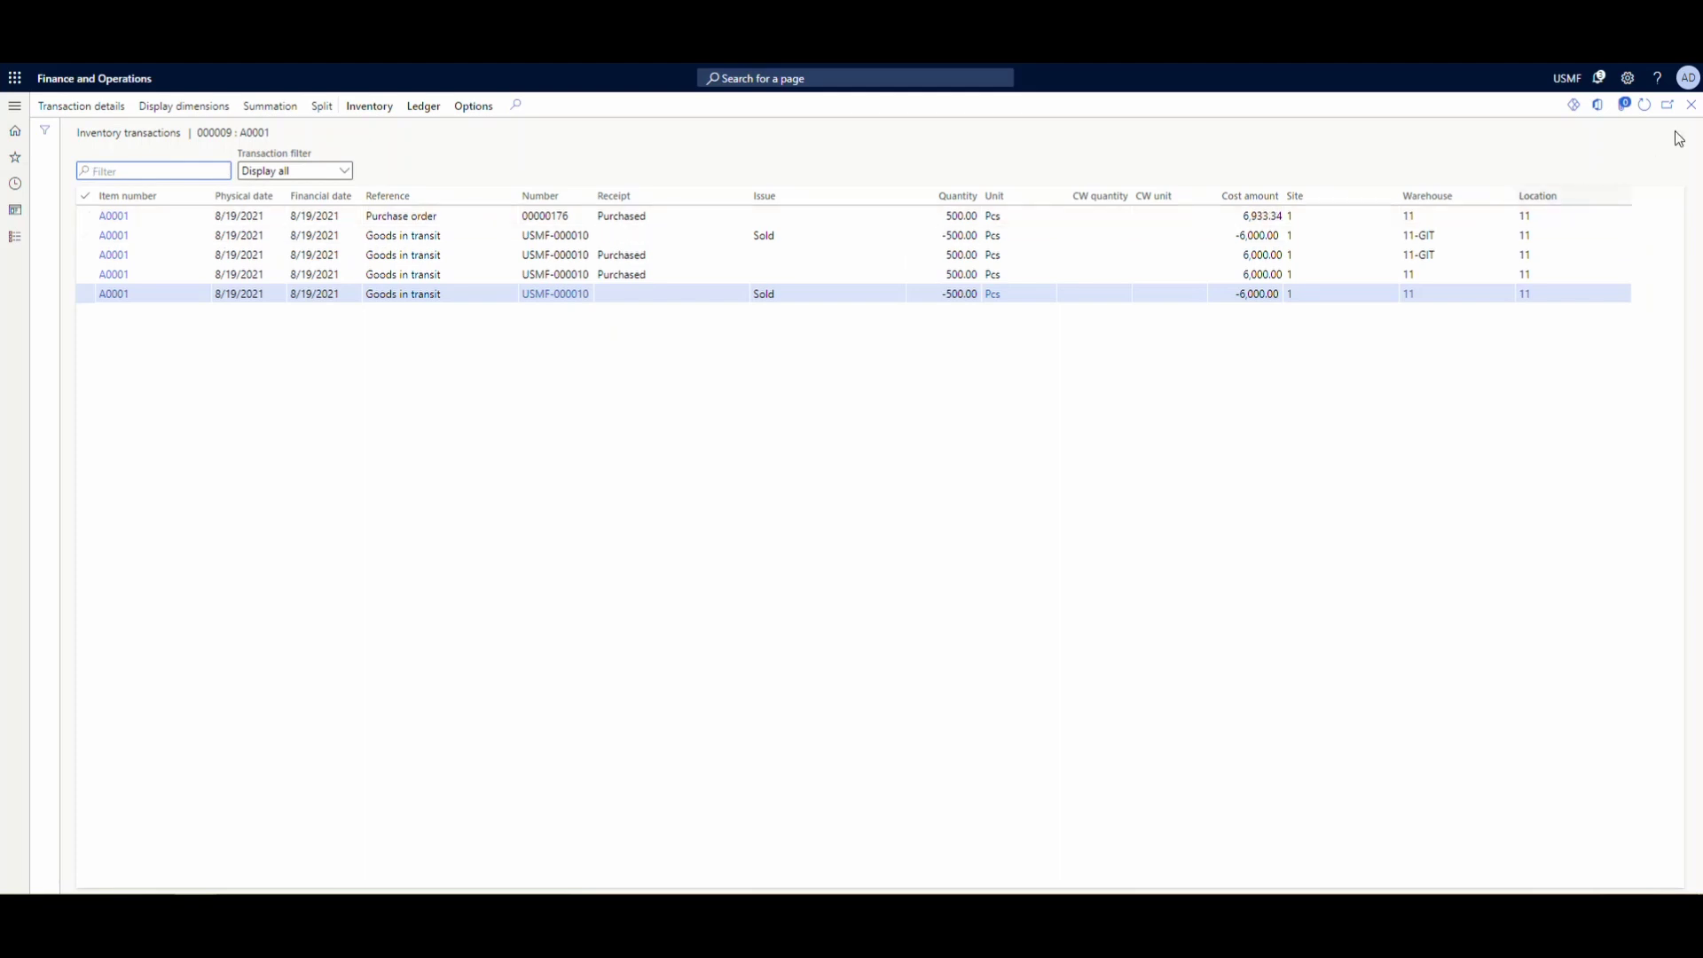
click(1692, 105)
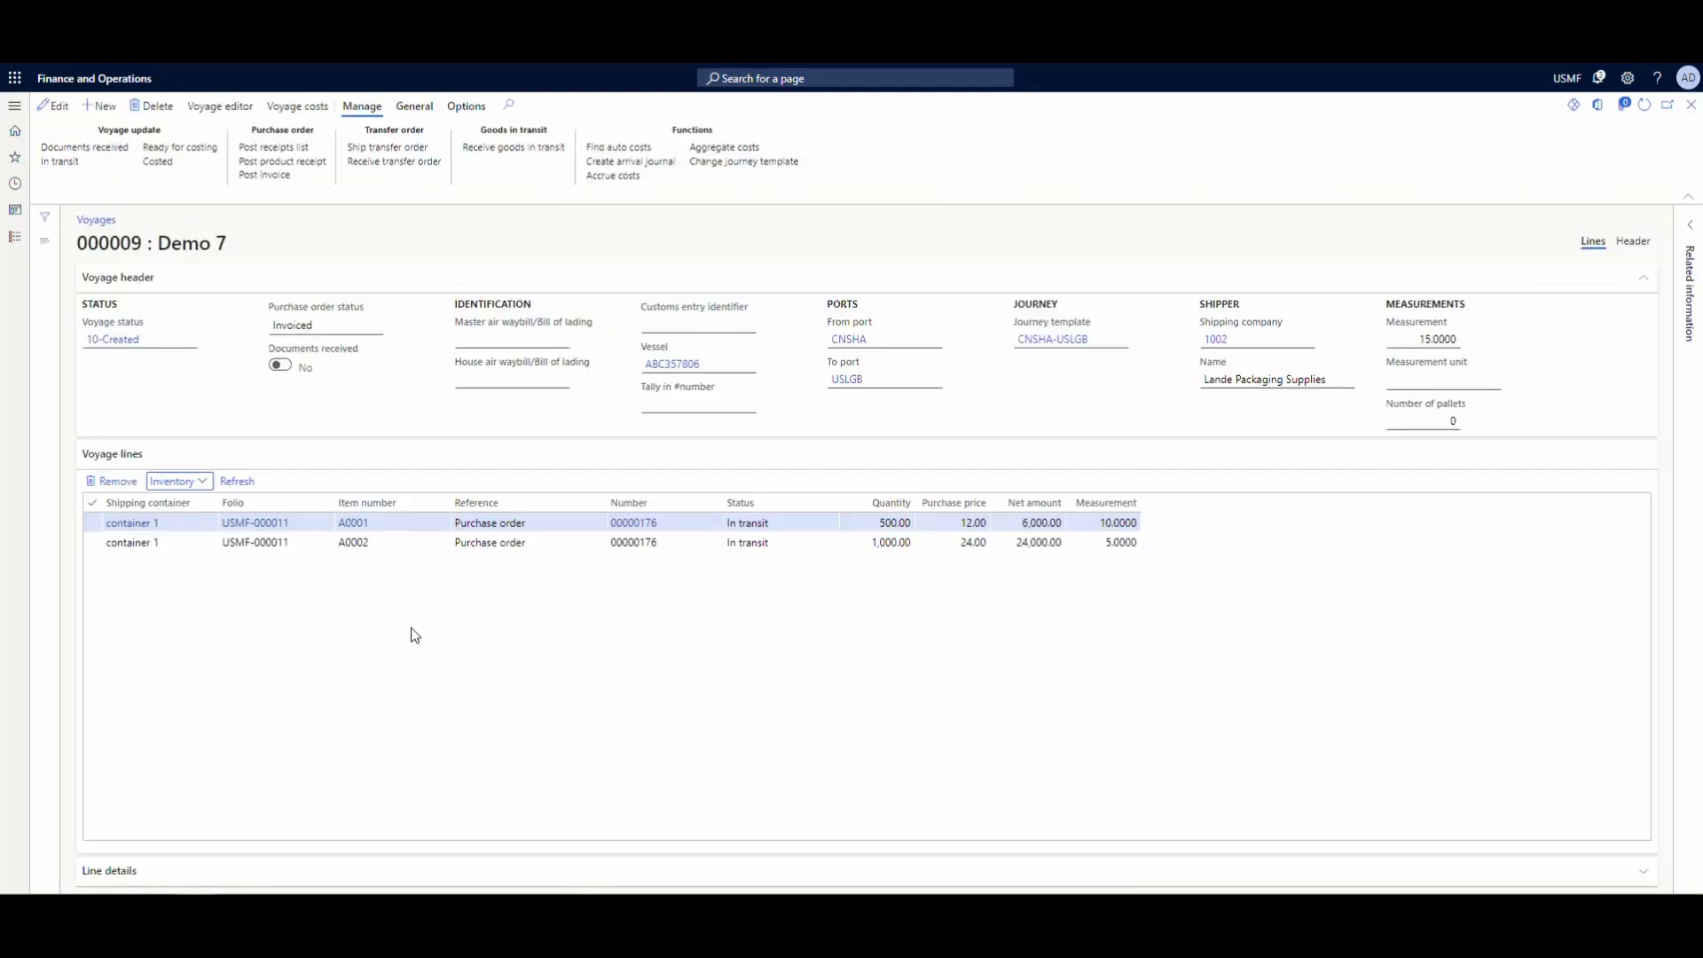
Review the inventory transactions of the A0002 voyage line and return to the voyage
click(408, 543)
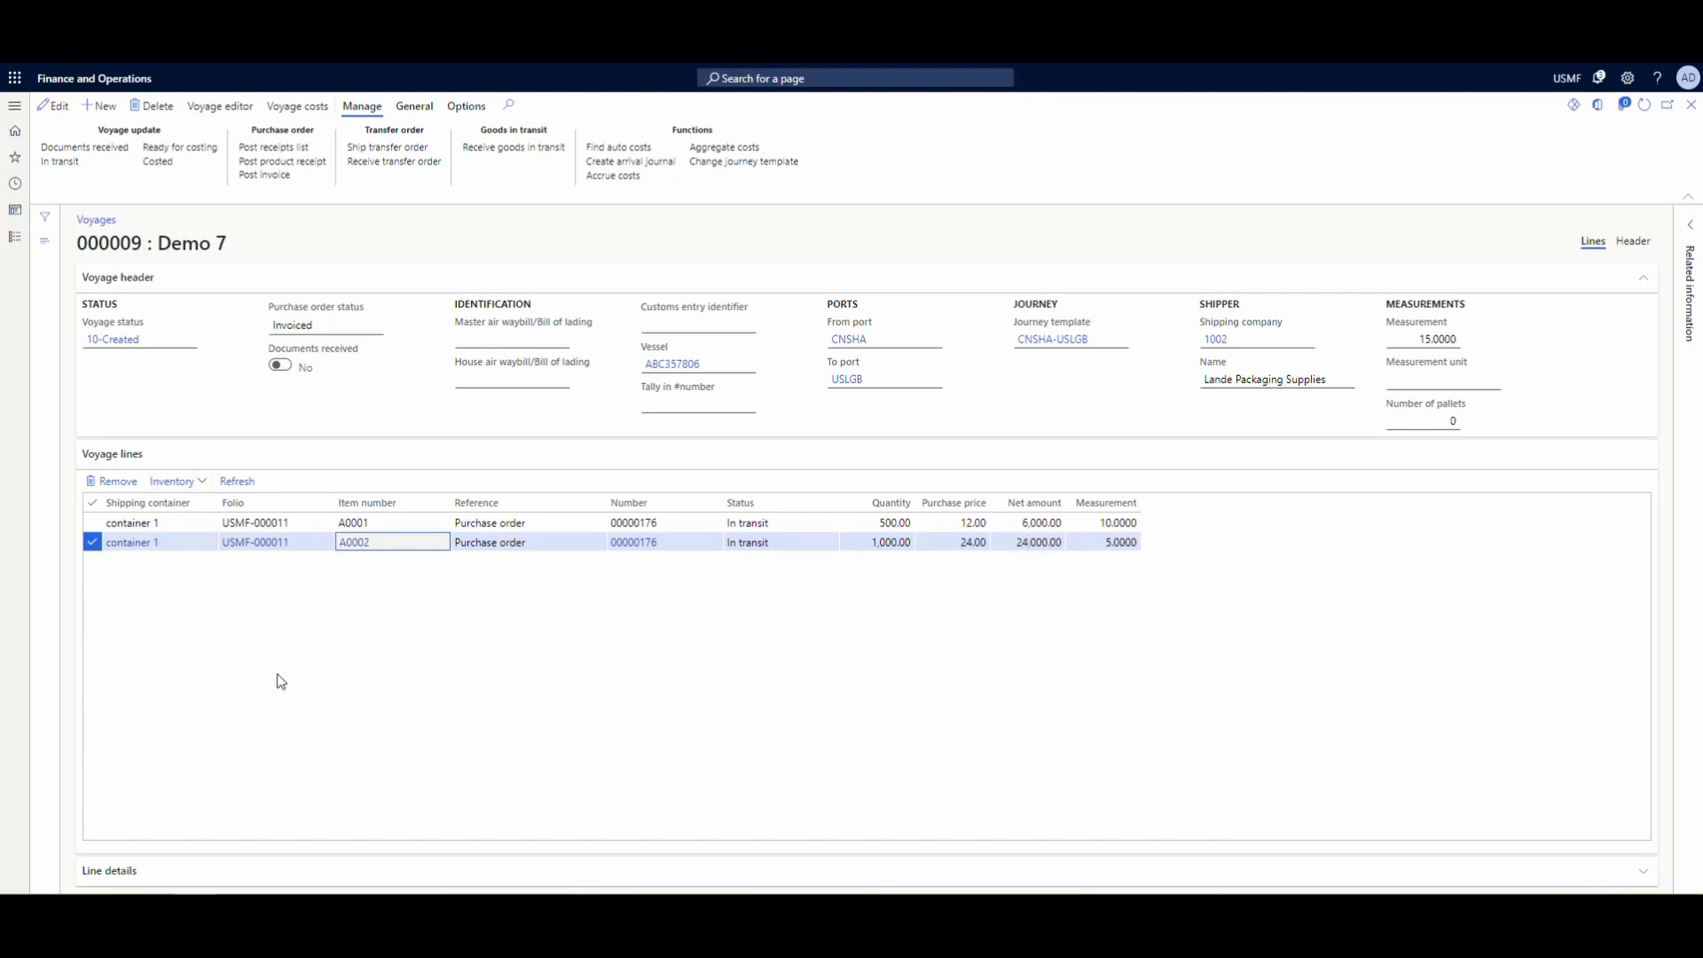
click(205, 485)
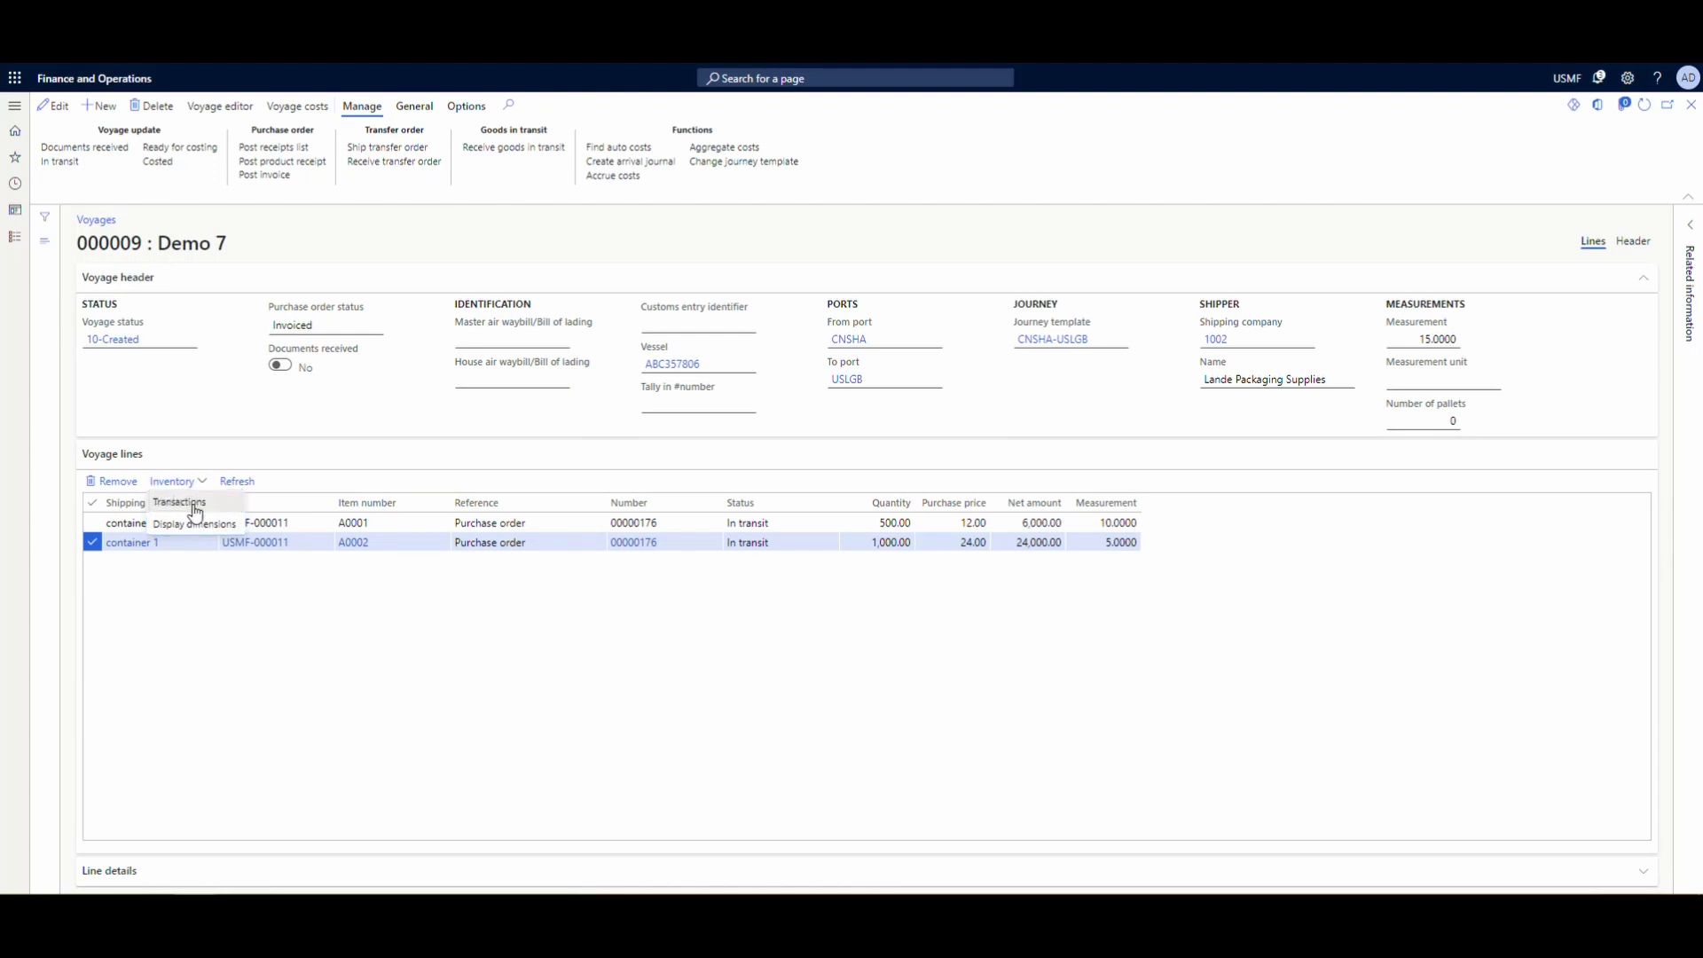
click(197, 505)
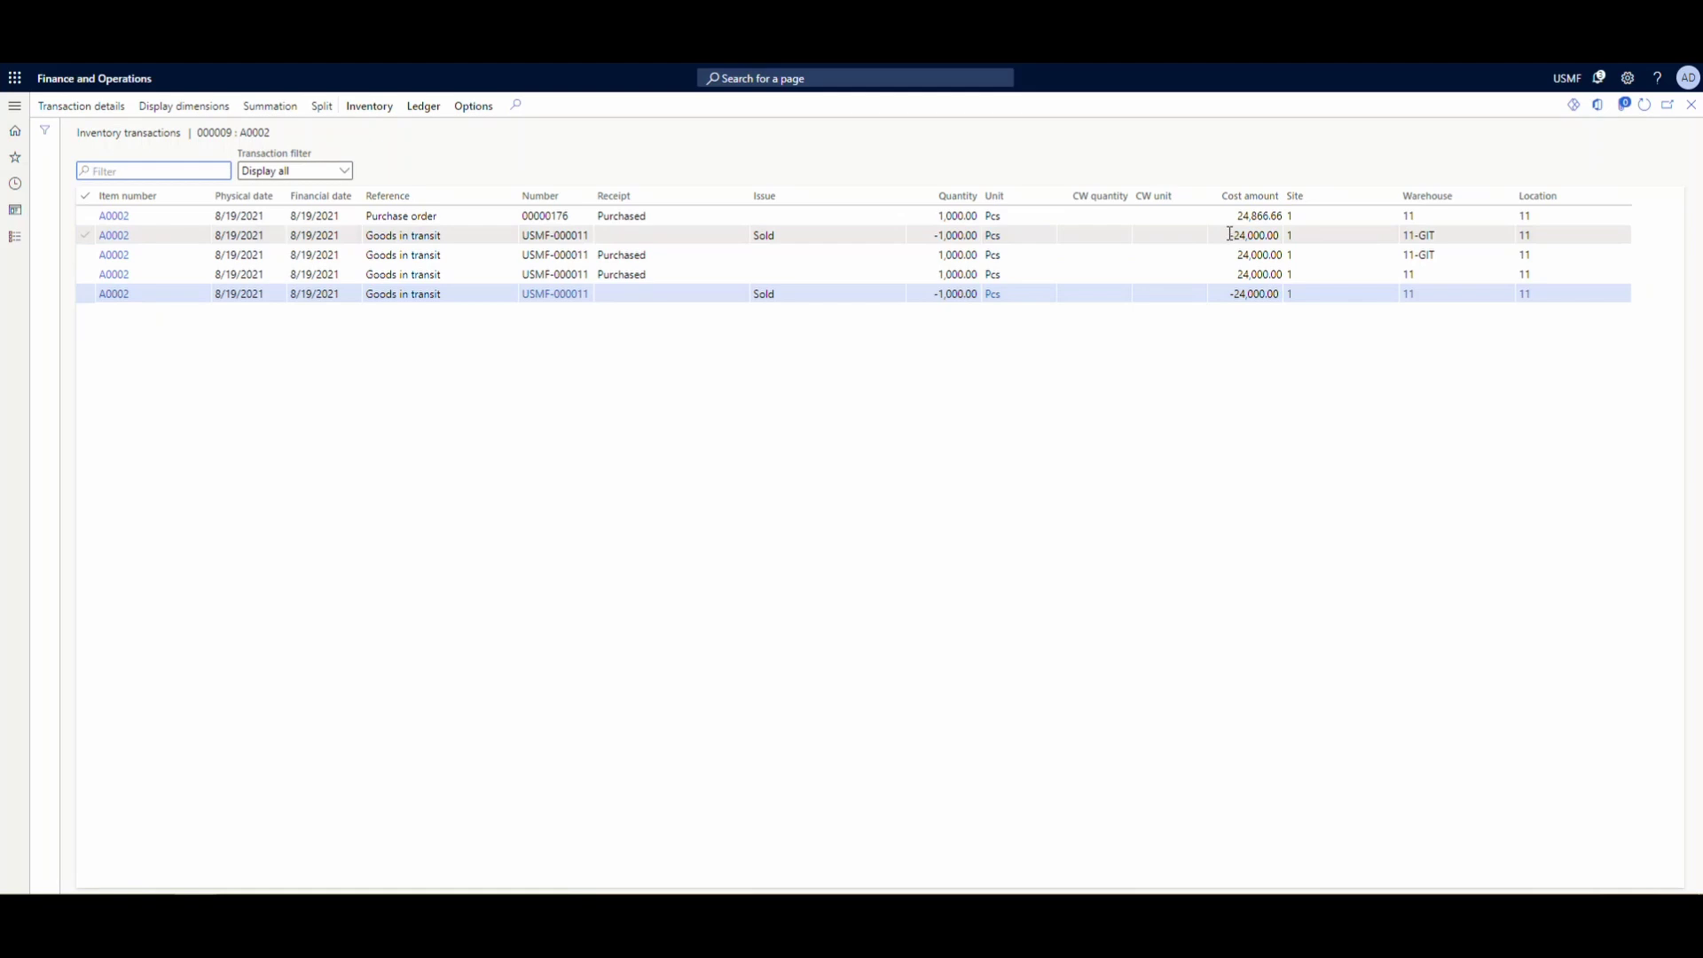
click(1692, 105)
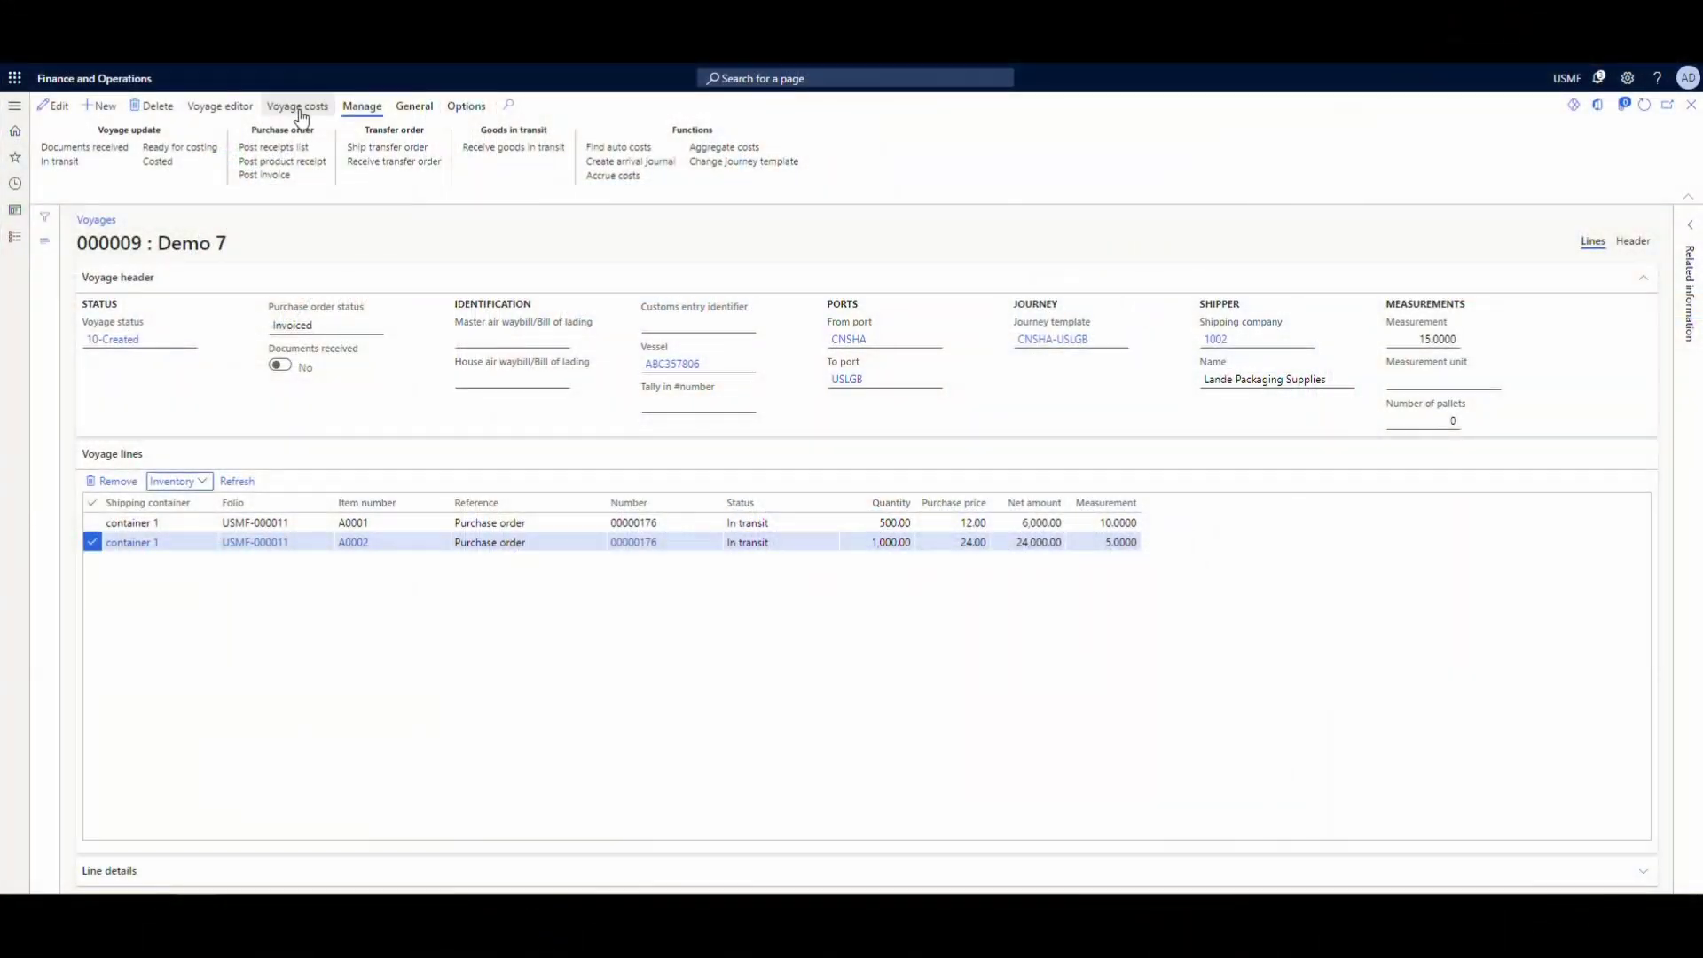
Open the costs of voyage Demo 7 and examine the Freight and Duty cost details
click(299, 110)
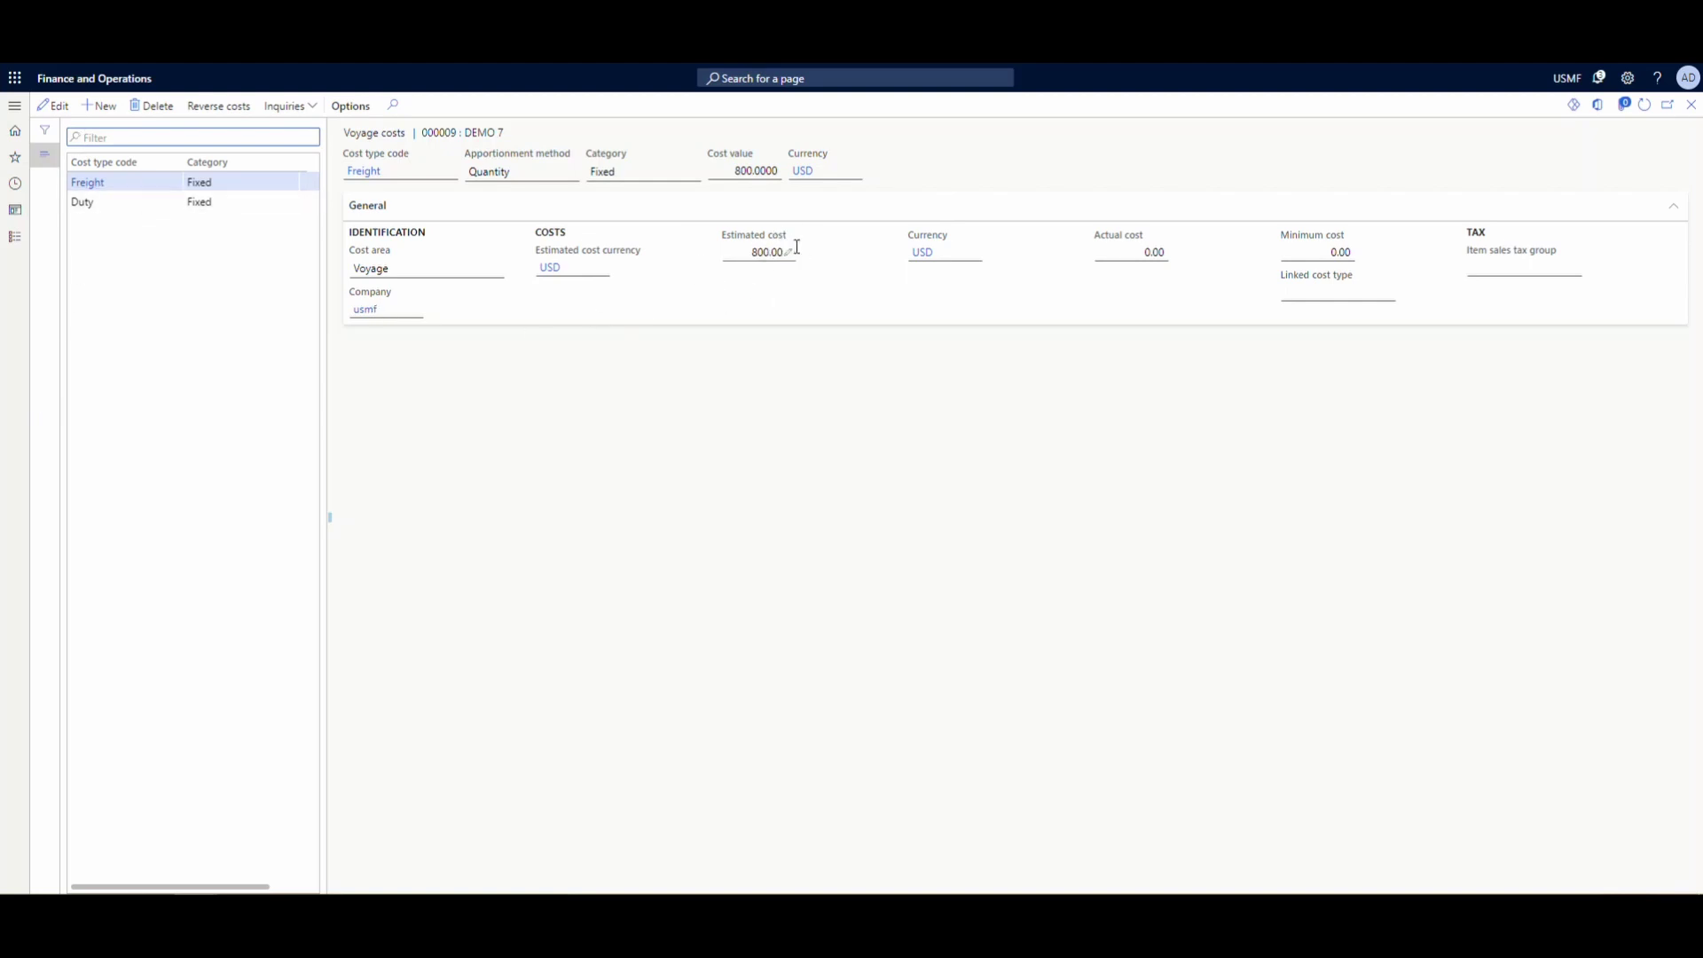
click(140, 201)
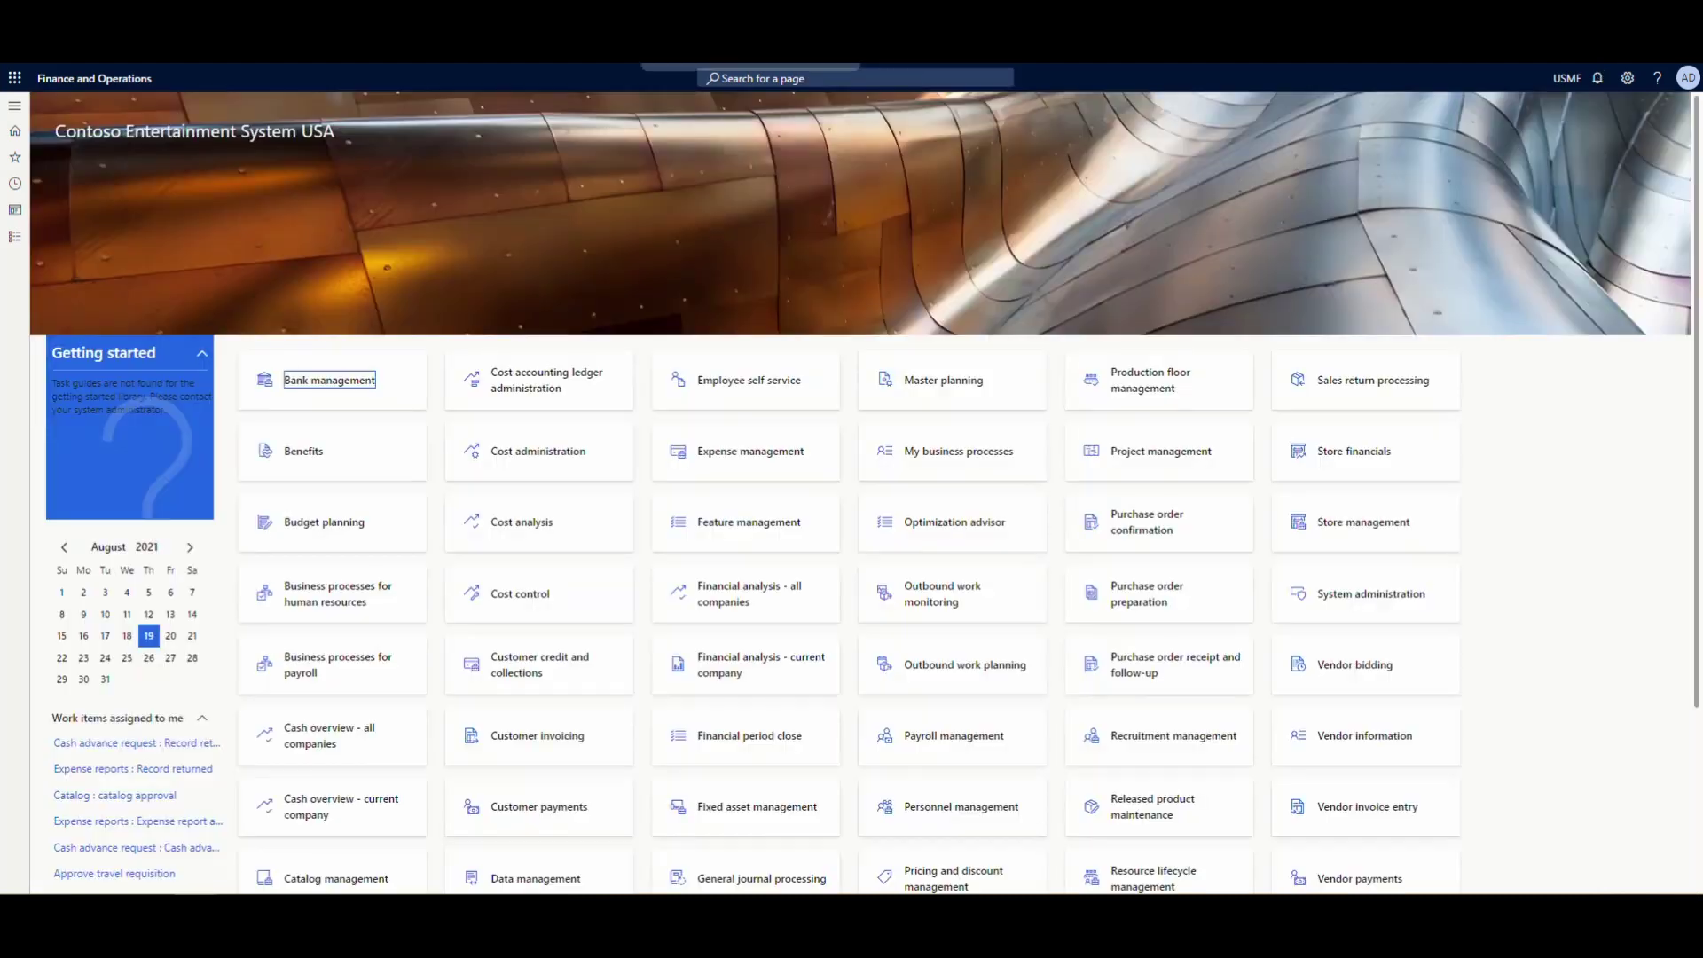
Open the Auto costs setup page in the Landed cost module
click(14, 237)
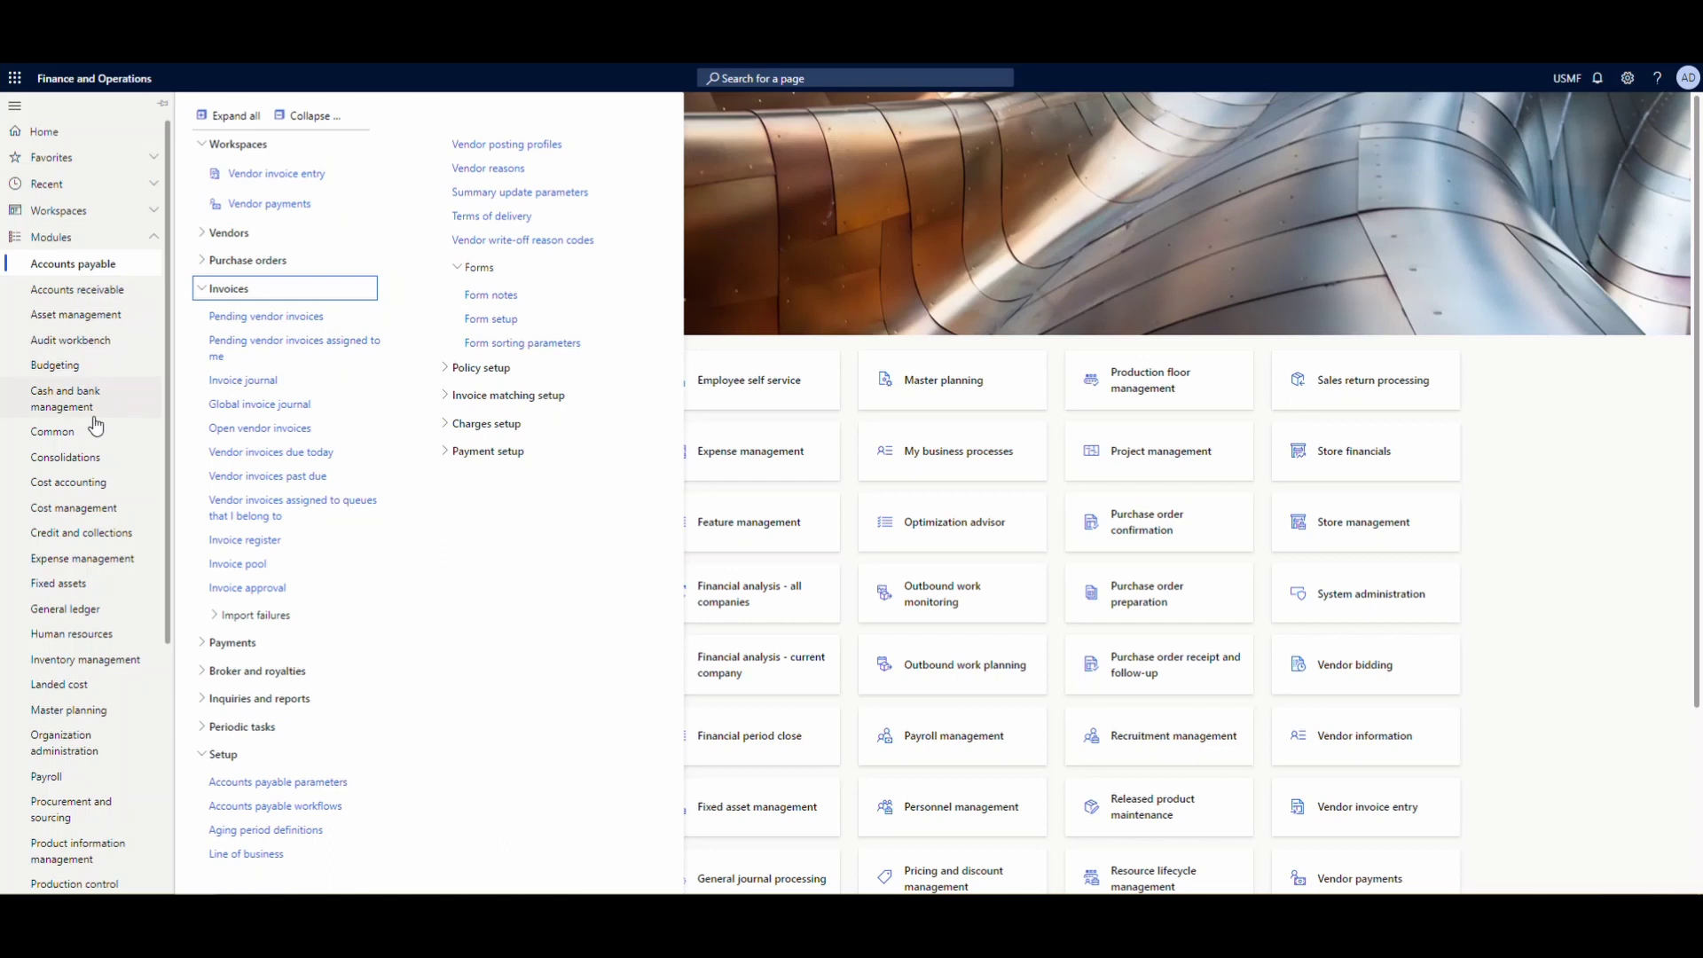
scroll(115, 429, down, 3)
scroll(122, 429, down, 1)
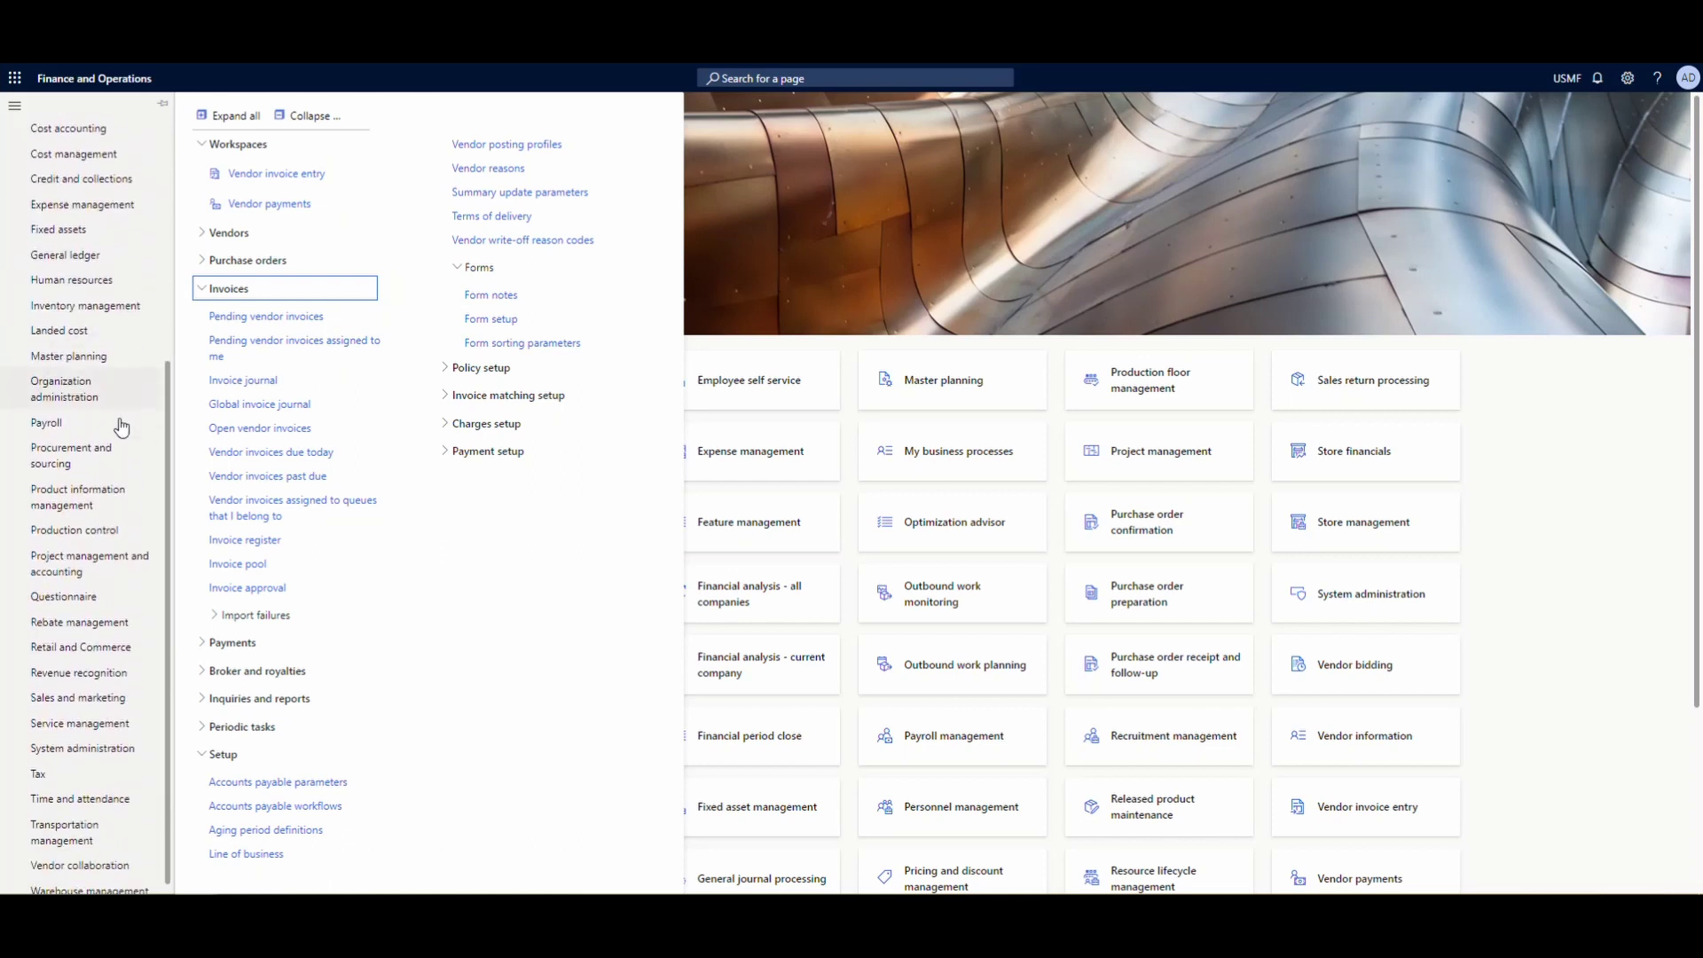
click(80, 322)
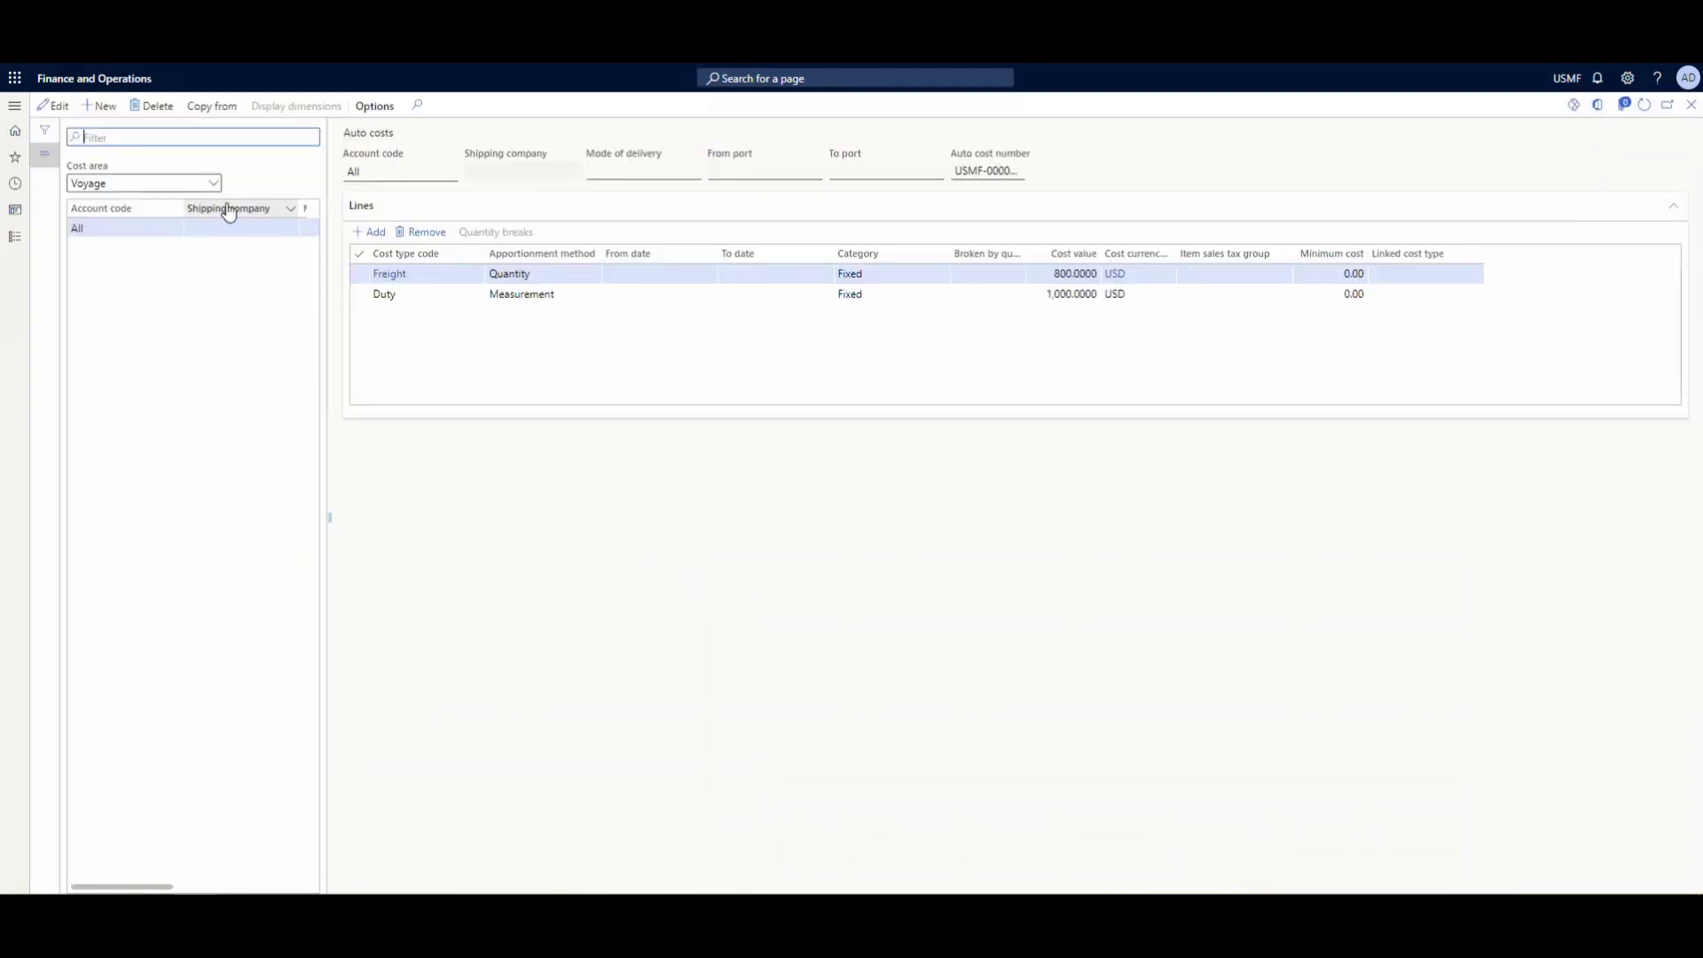
Review the available cost areas for auto costs, keeping Voyage selected
click(214, 184)
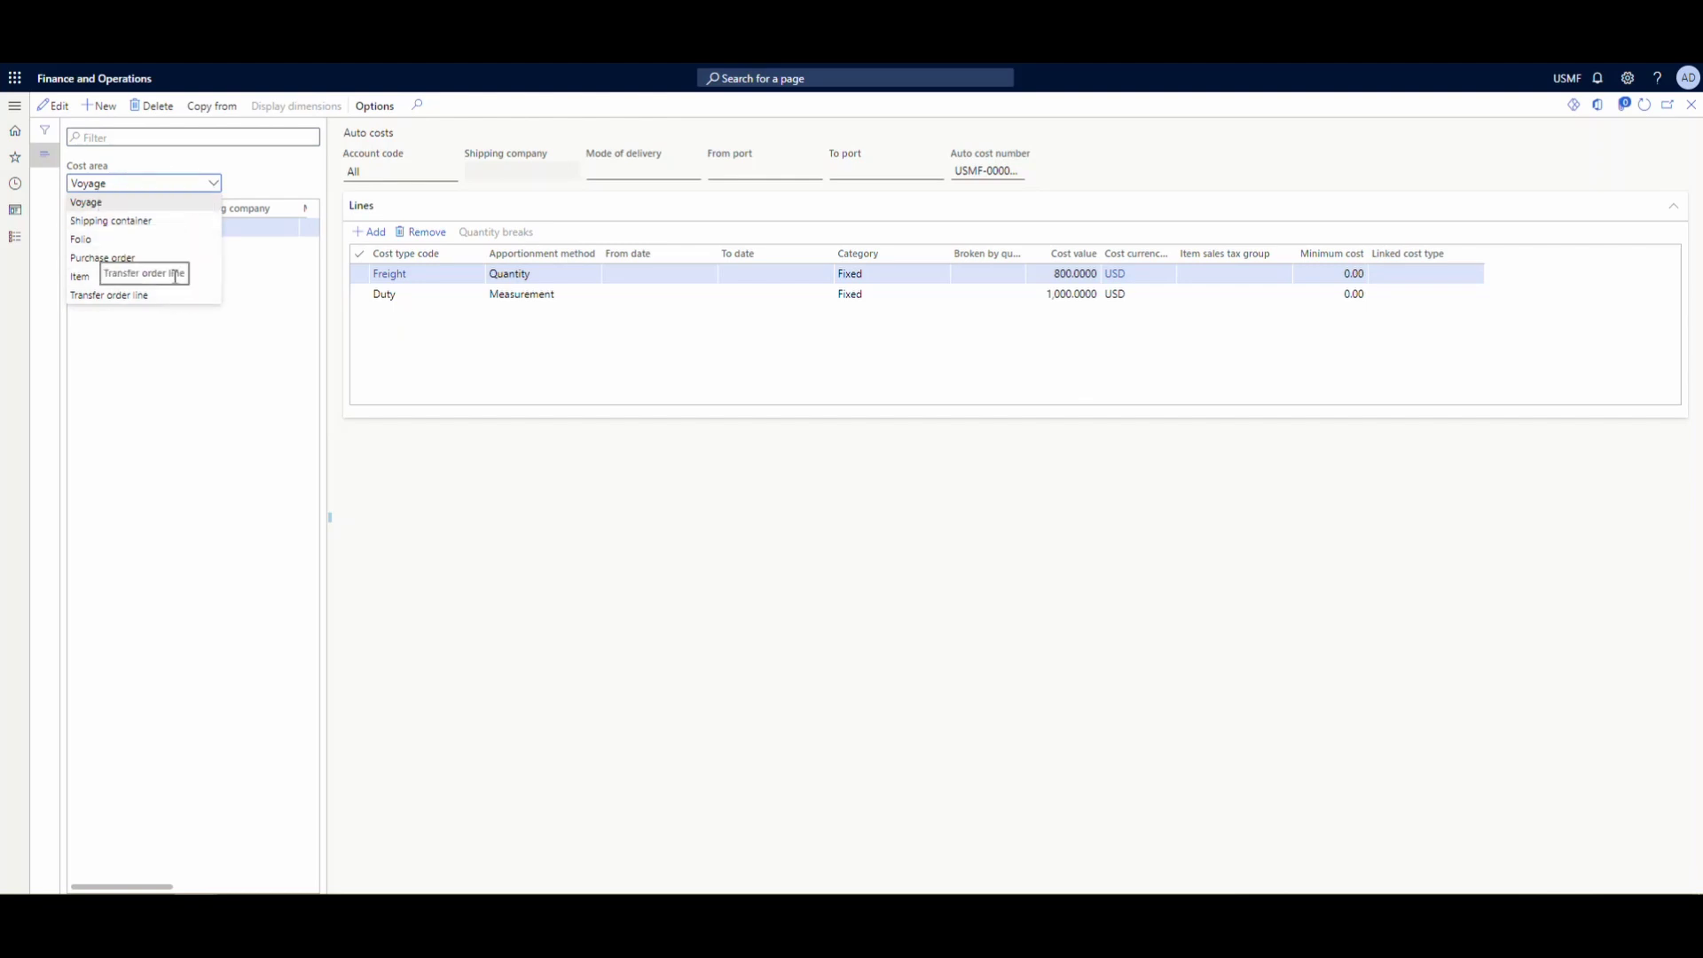
click(148, 211)
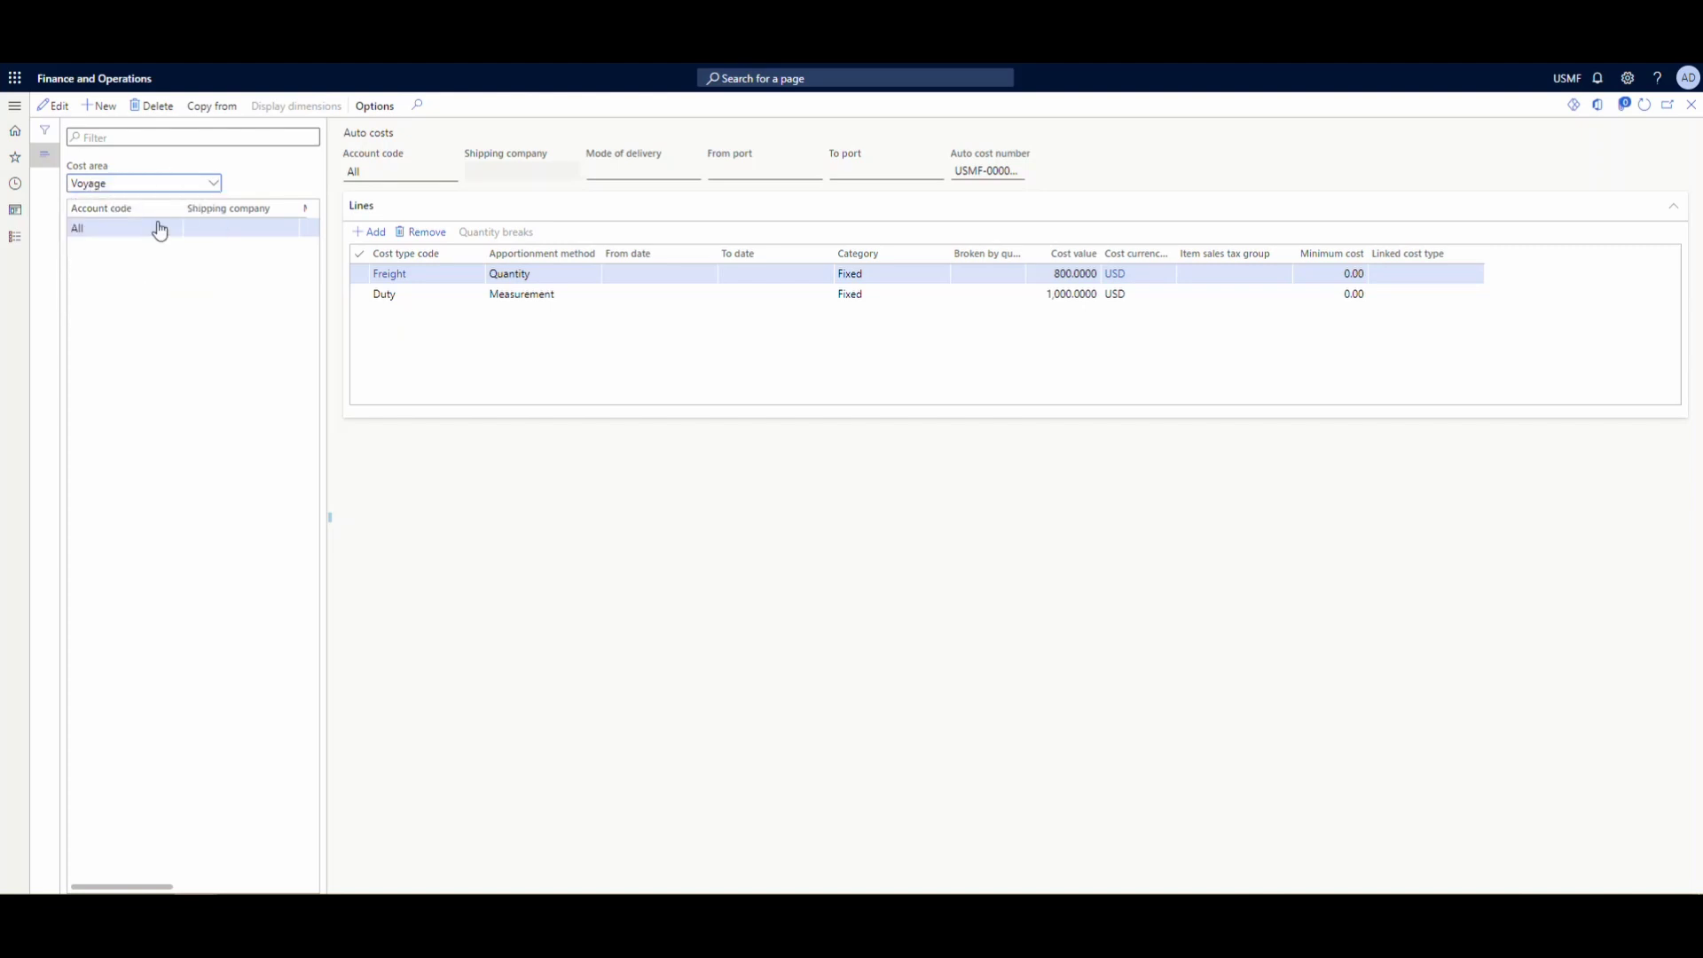
click(214, 186)
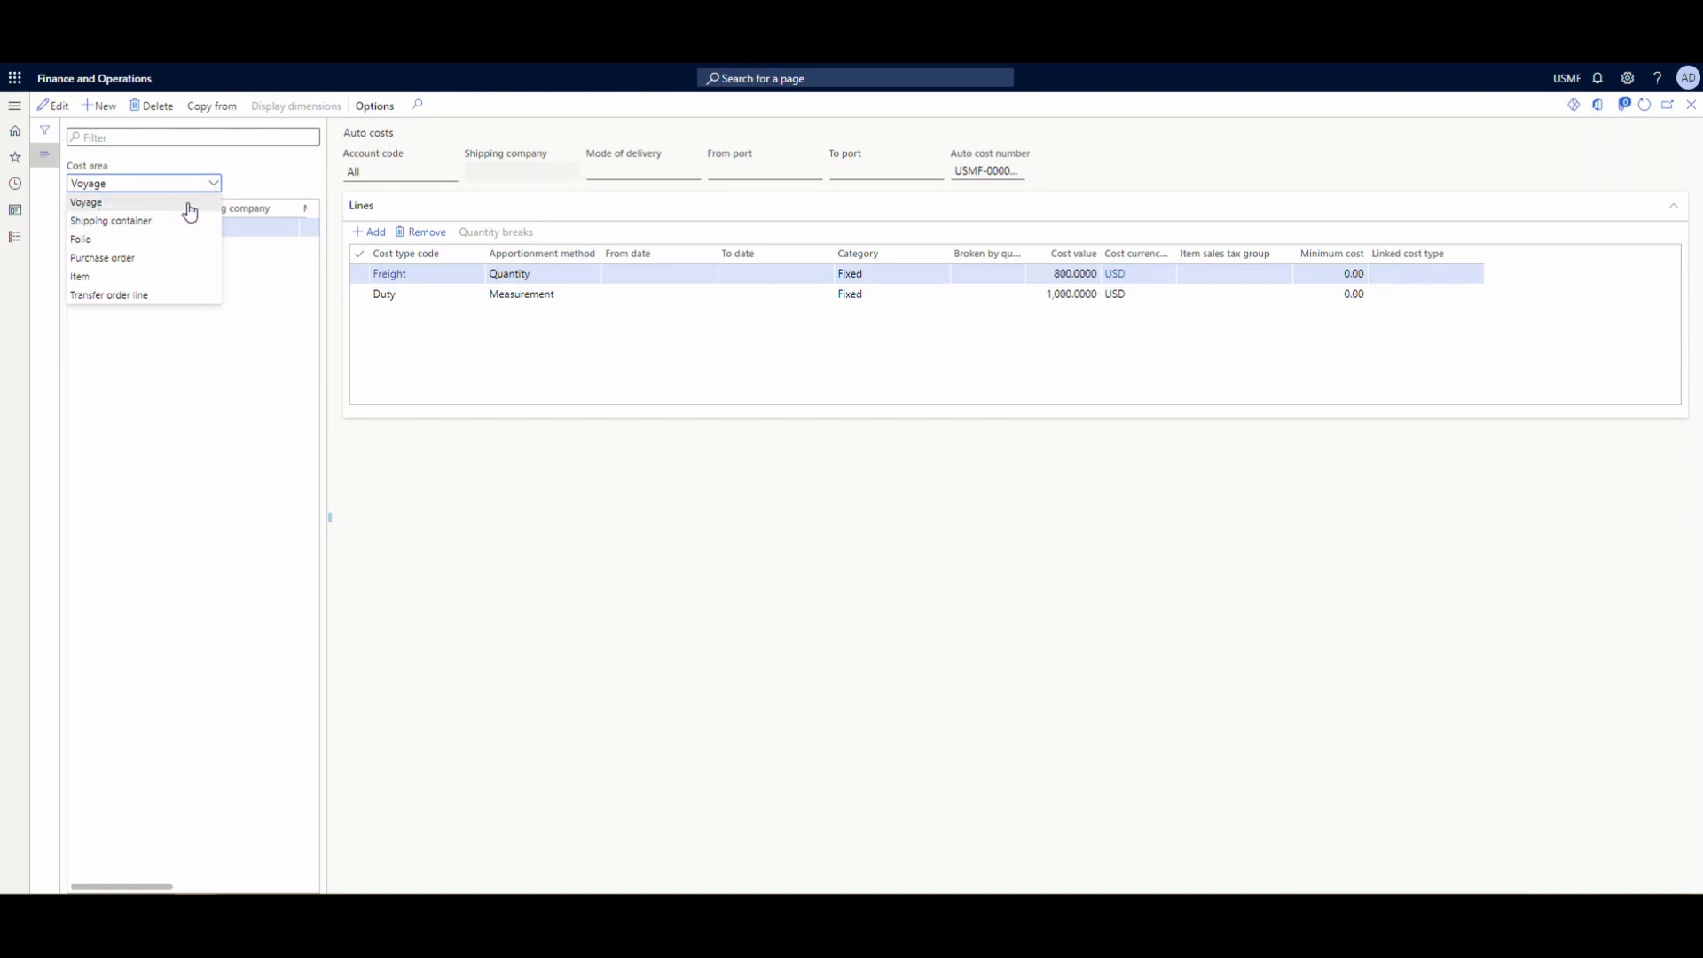
click(215, 183)
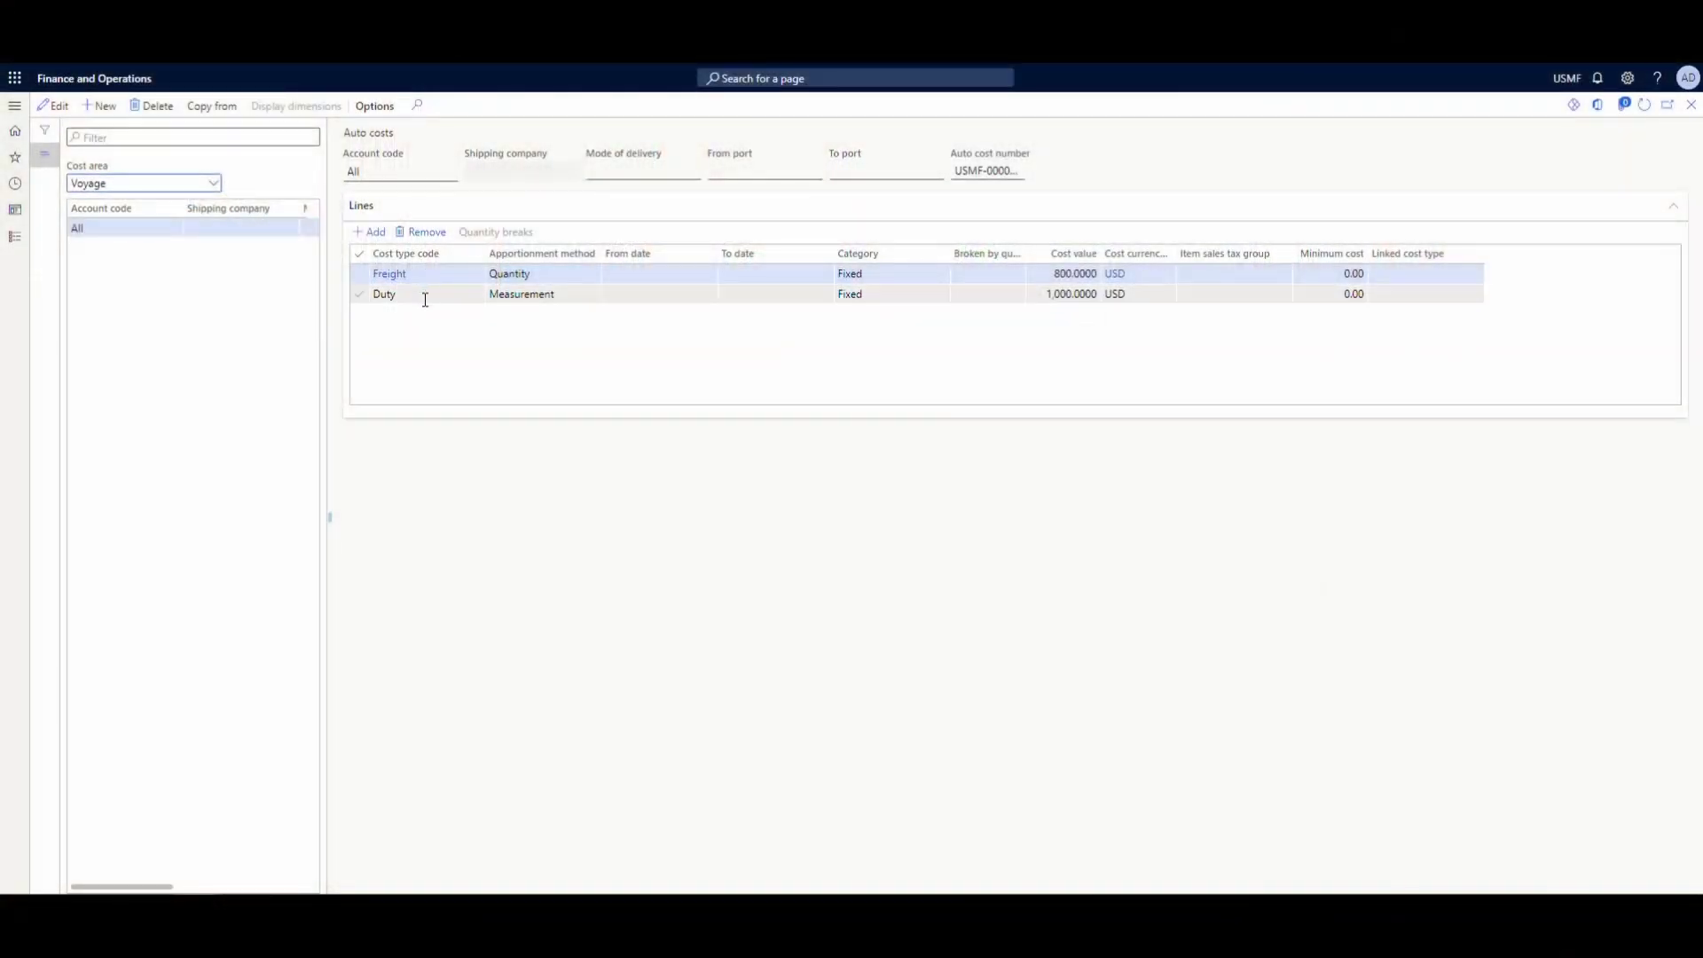
Add a Fuel line with the Quantity apportionment method to the voyage auto costs
click(376, 232)
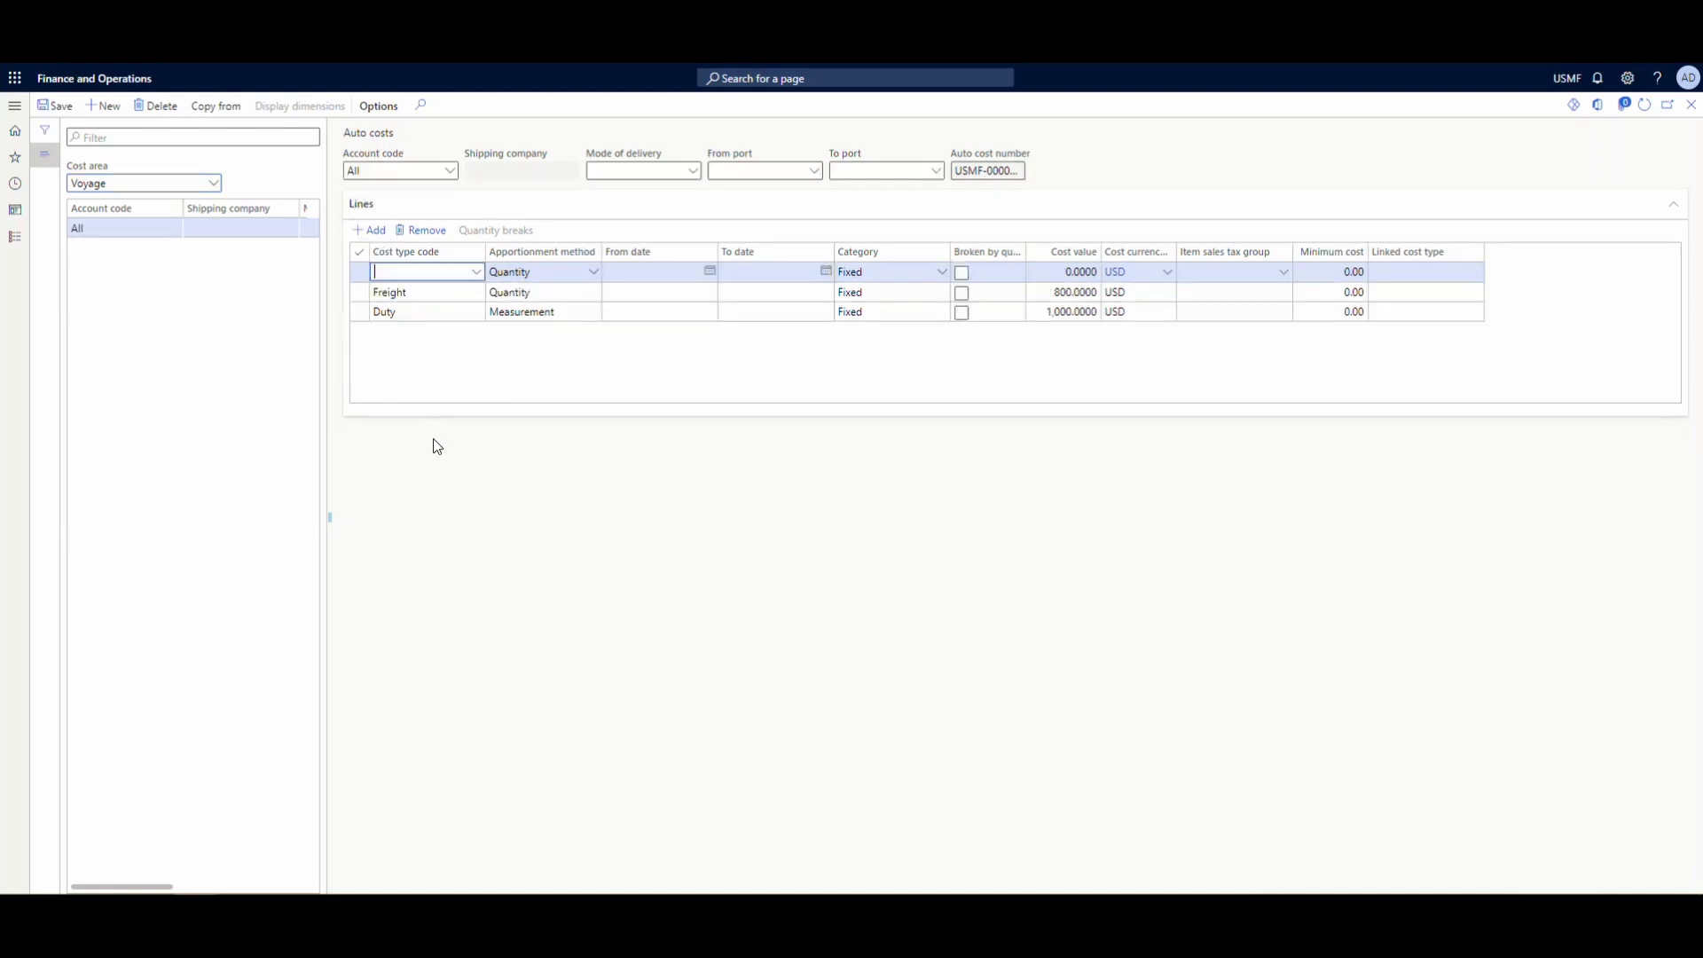
click(478, 271)
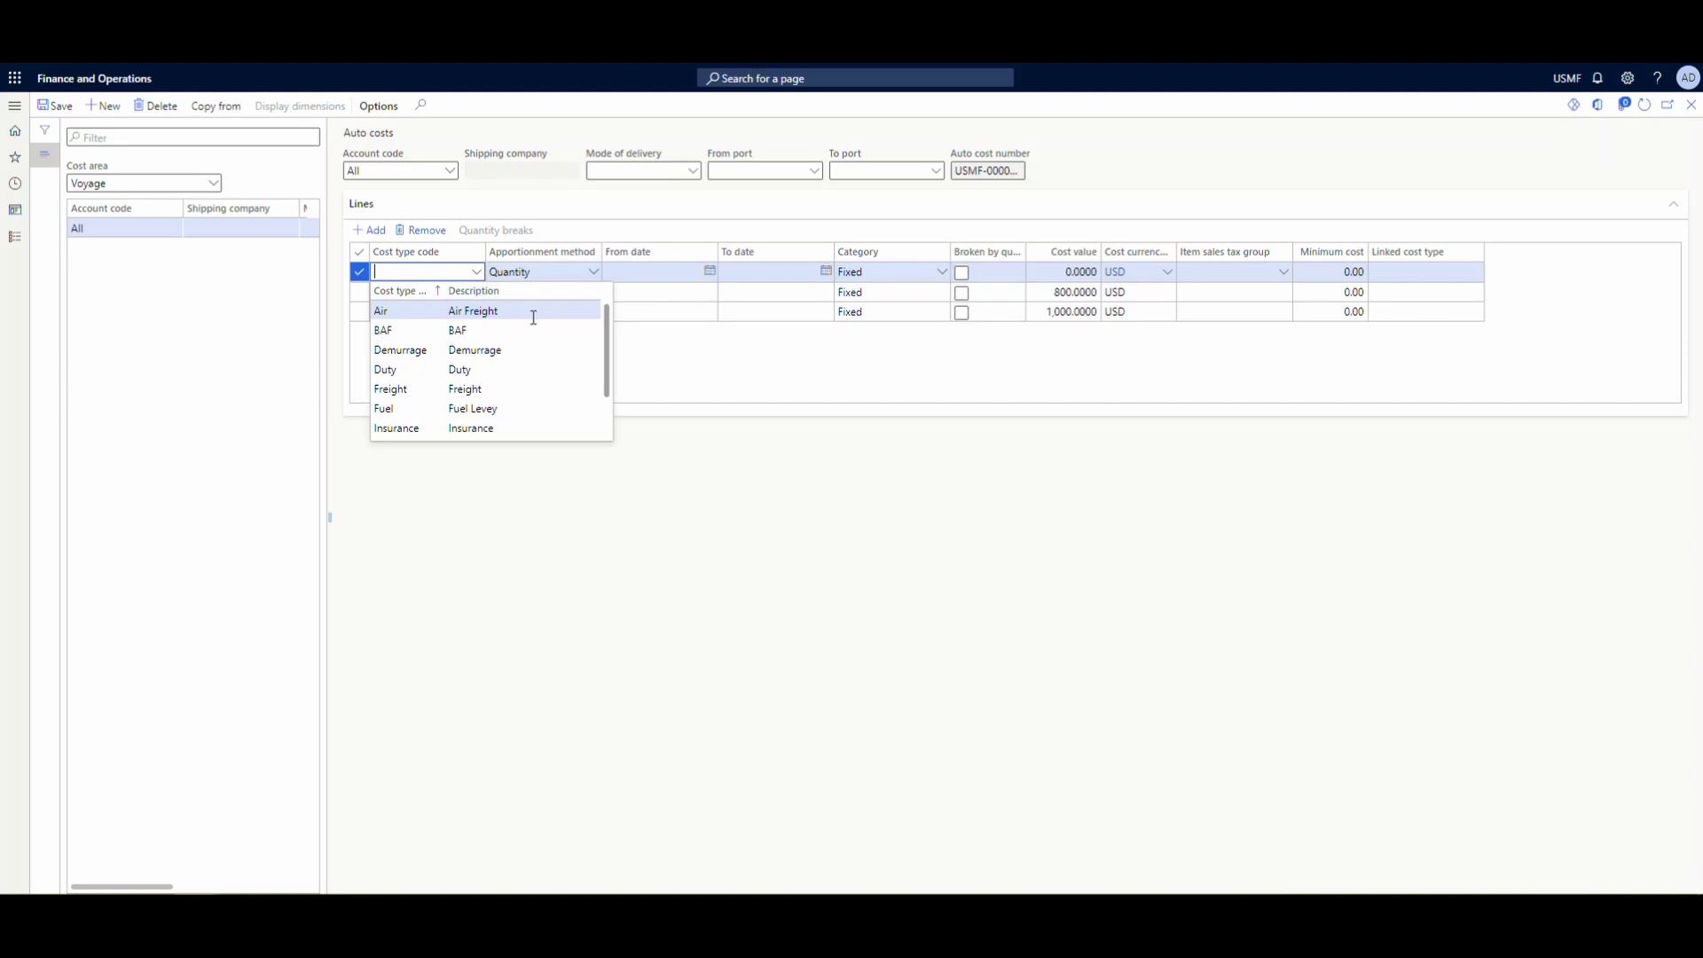
click(466, 409)
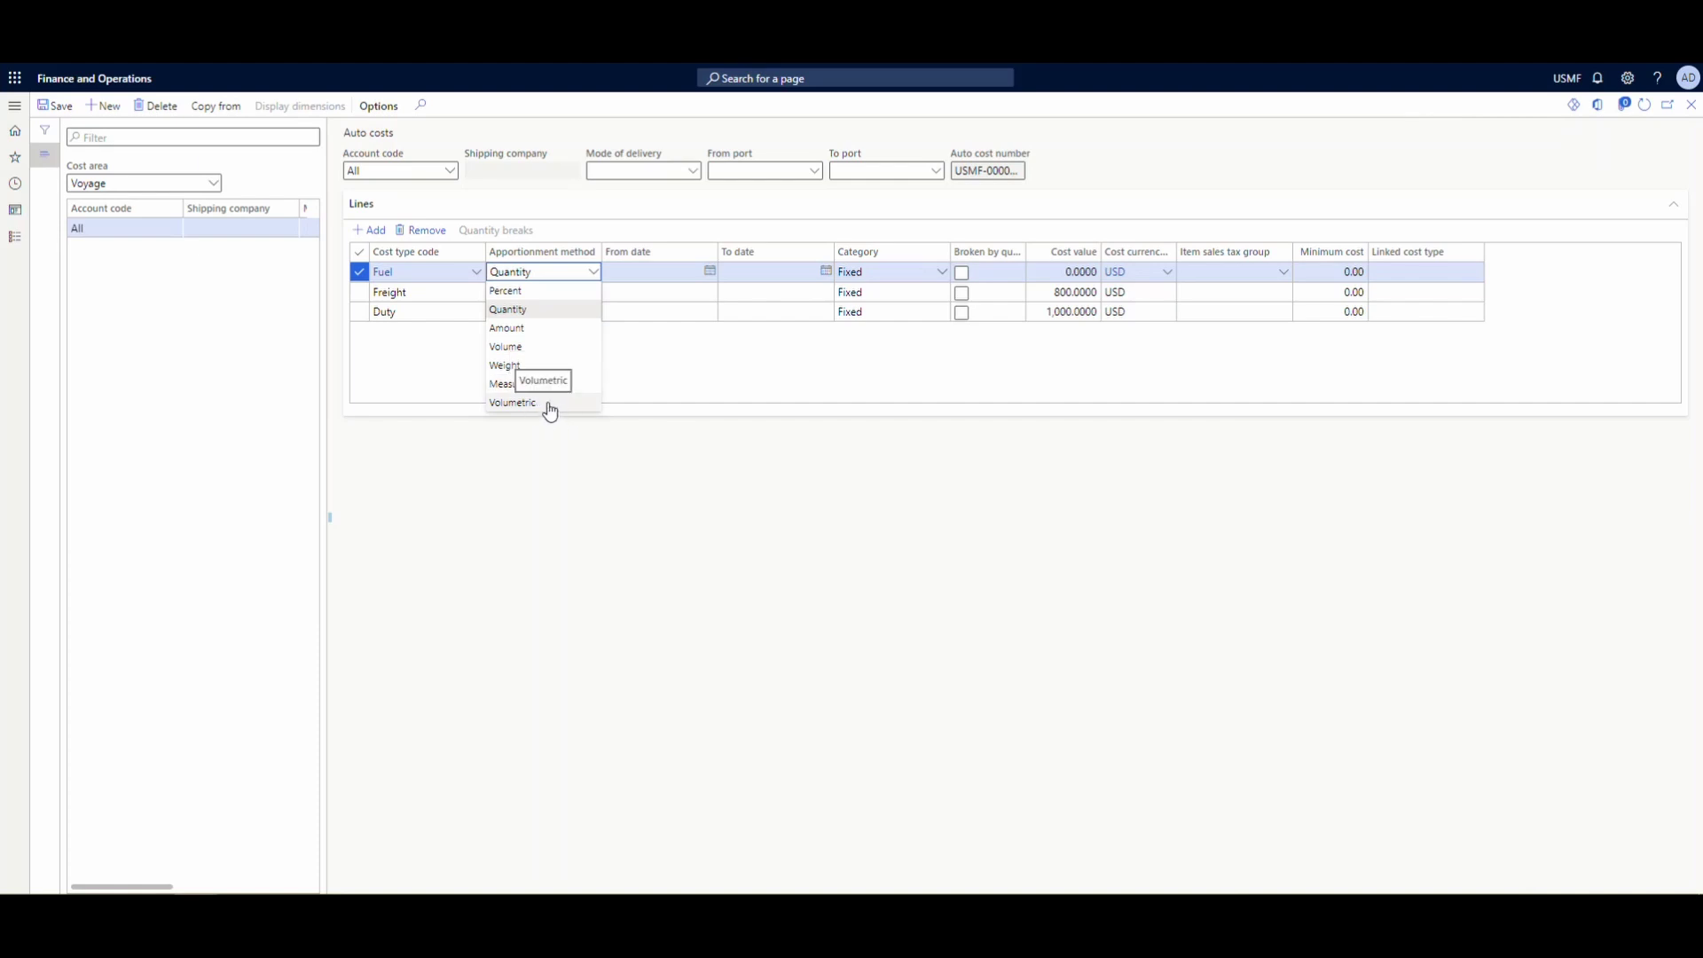
click(539, 307)
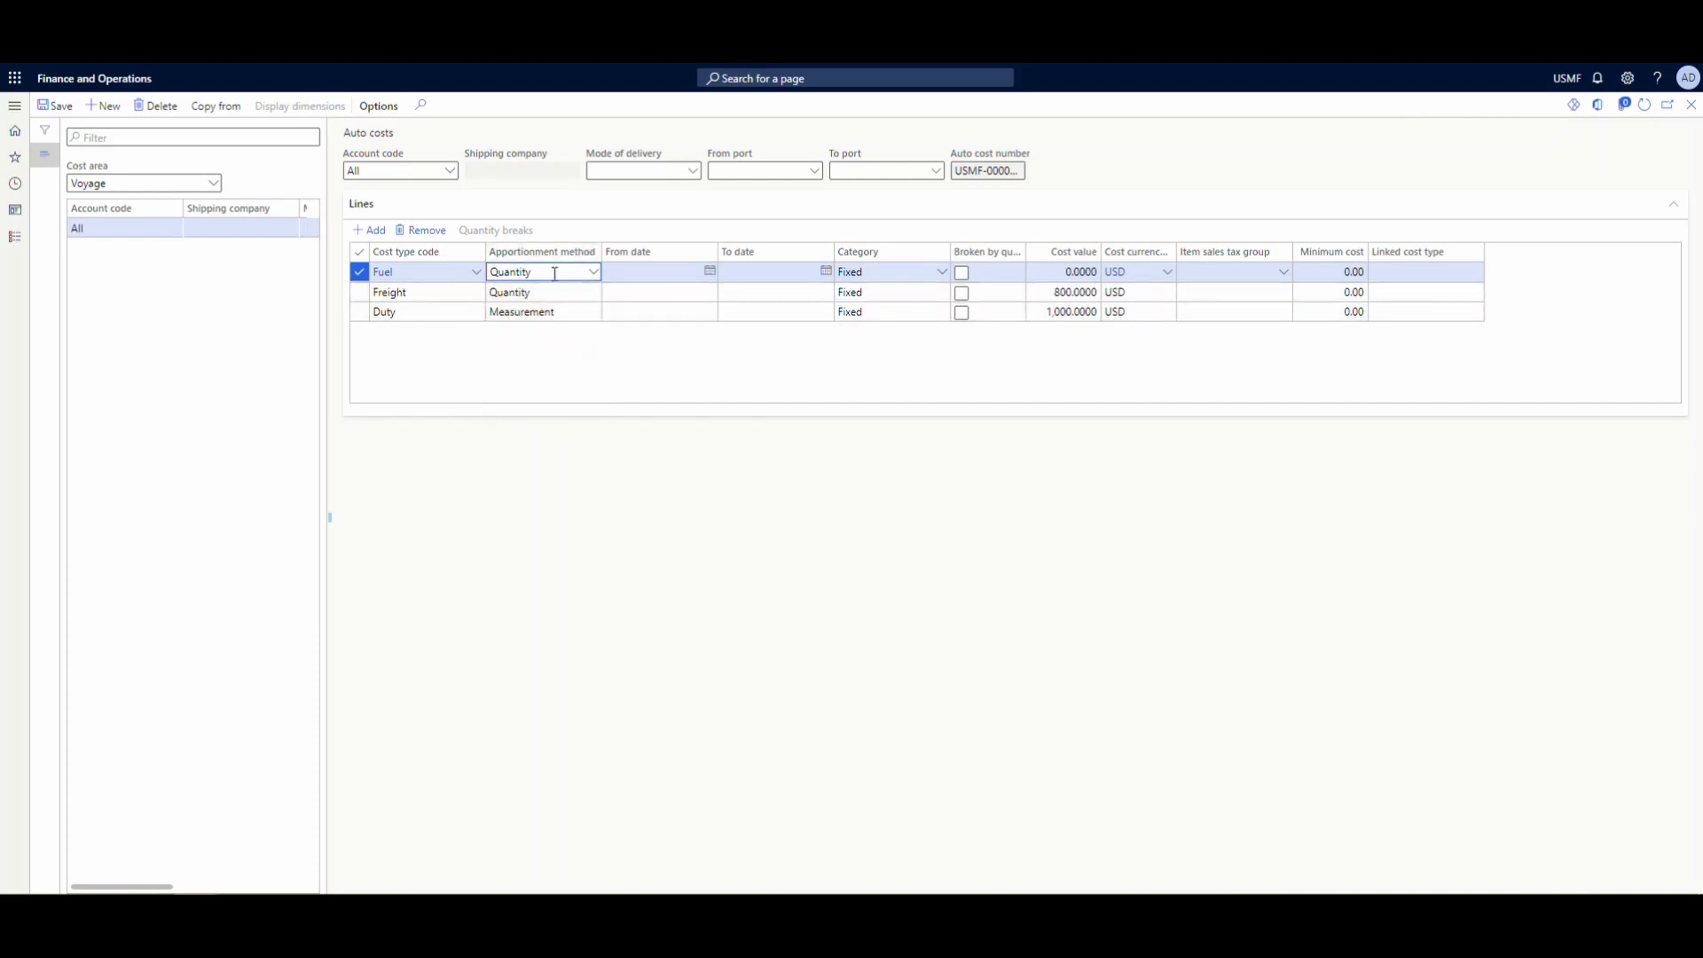
Review the category options and cost value field of the Fuel line, and remove the line from the auto costs
click(1072, 271)
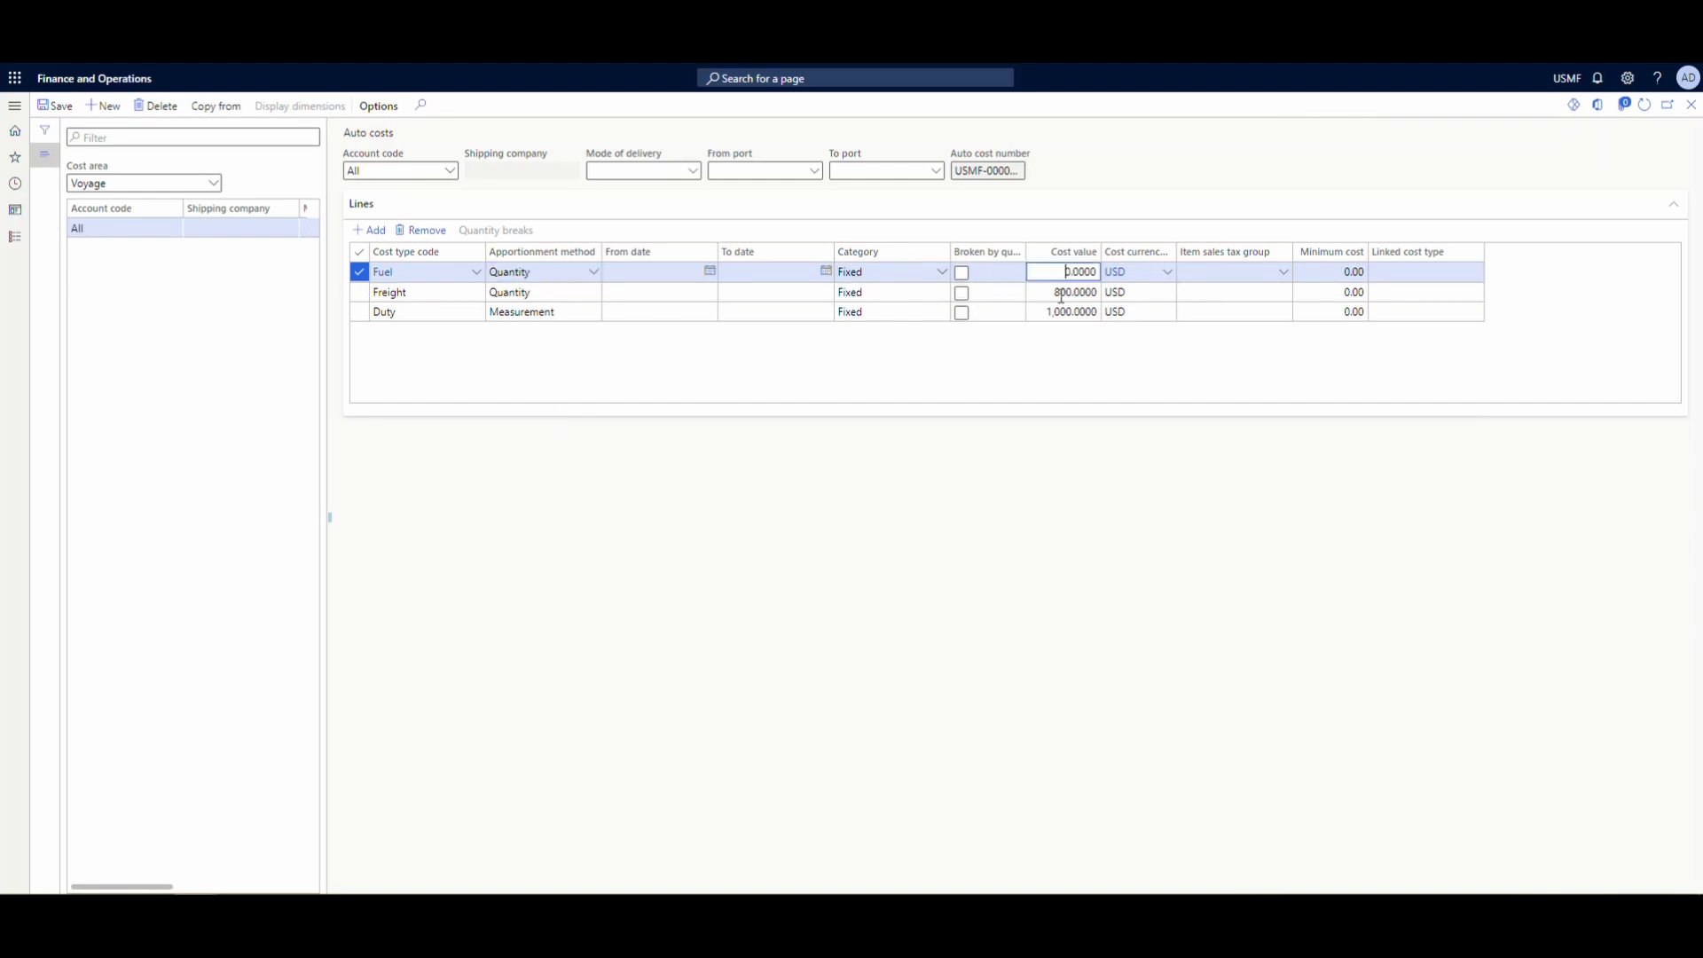
click(942, 273)
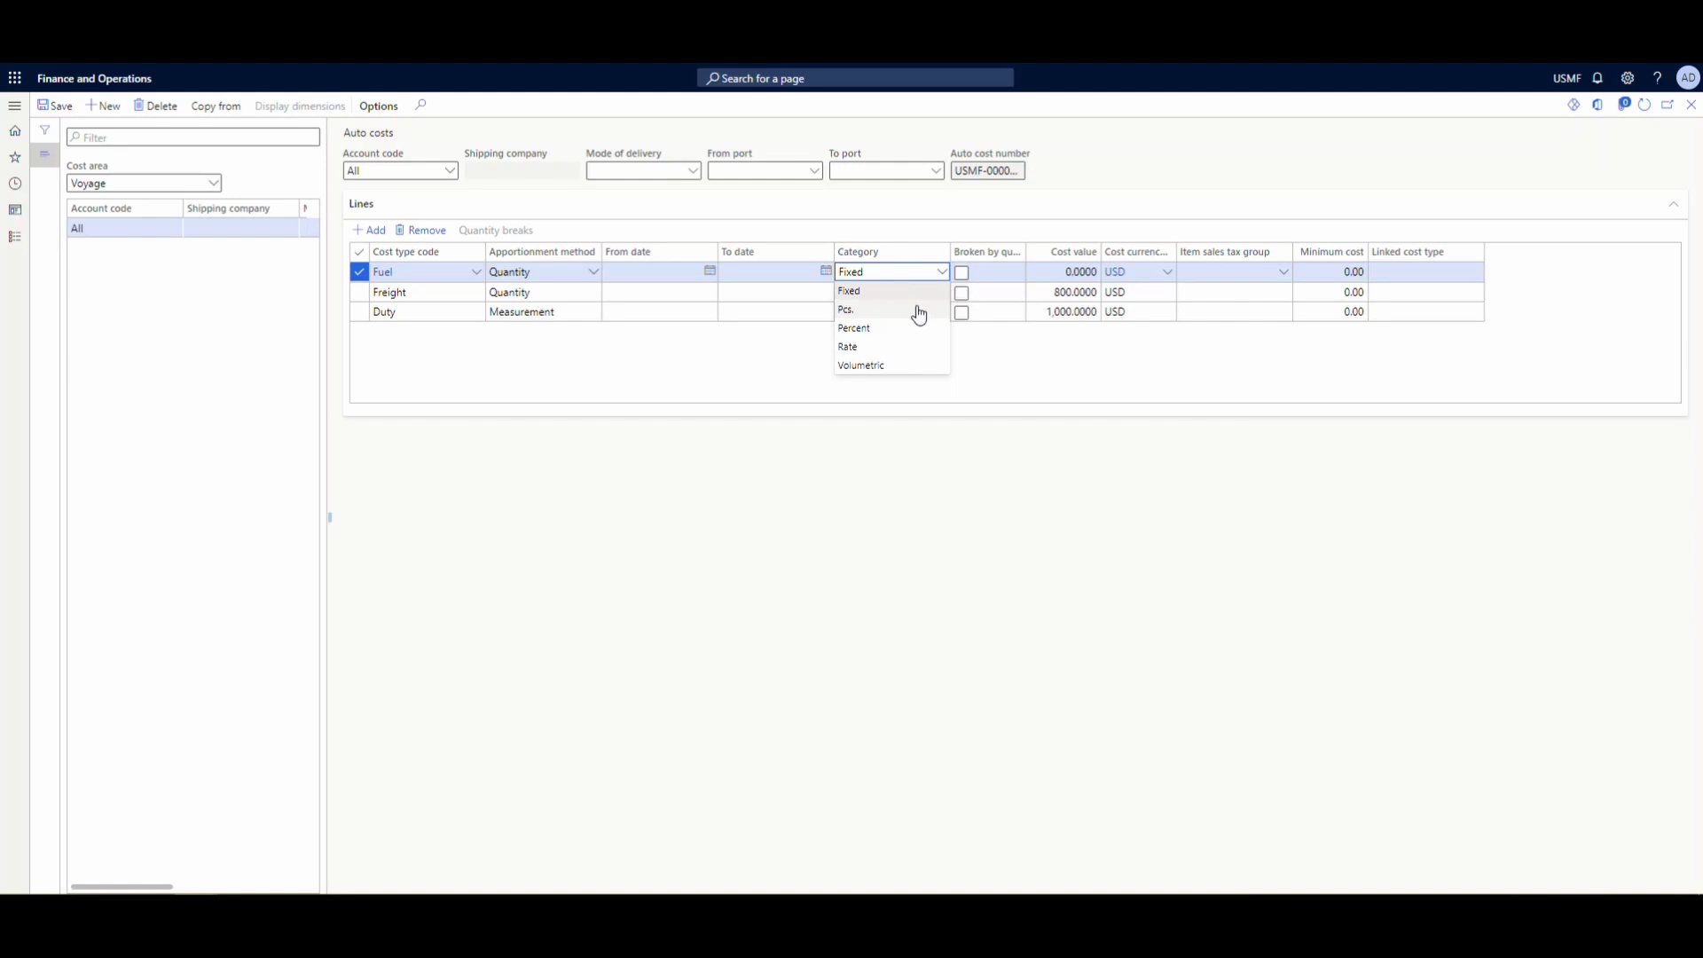
click(1047, 271)
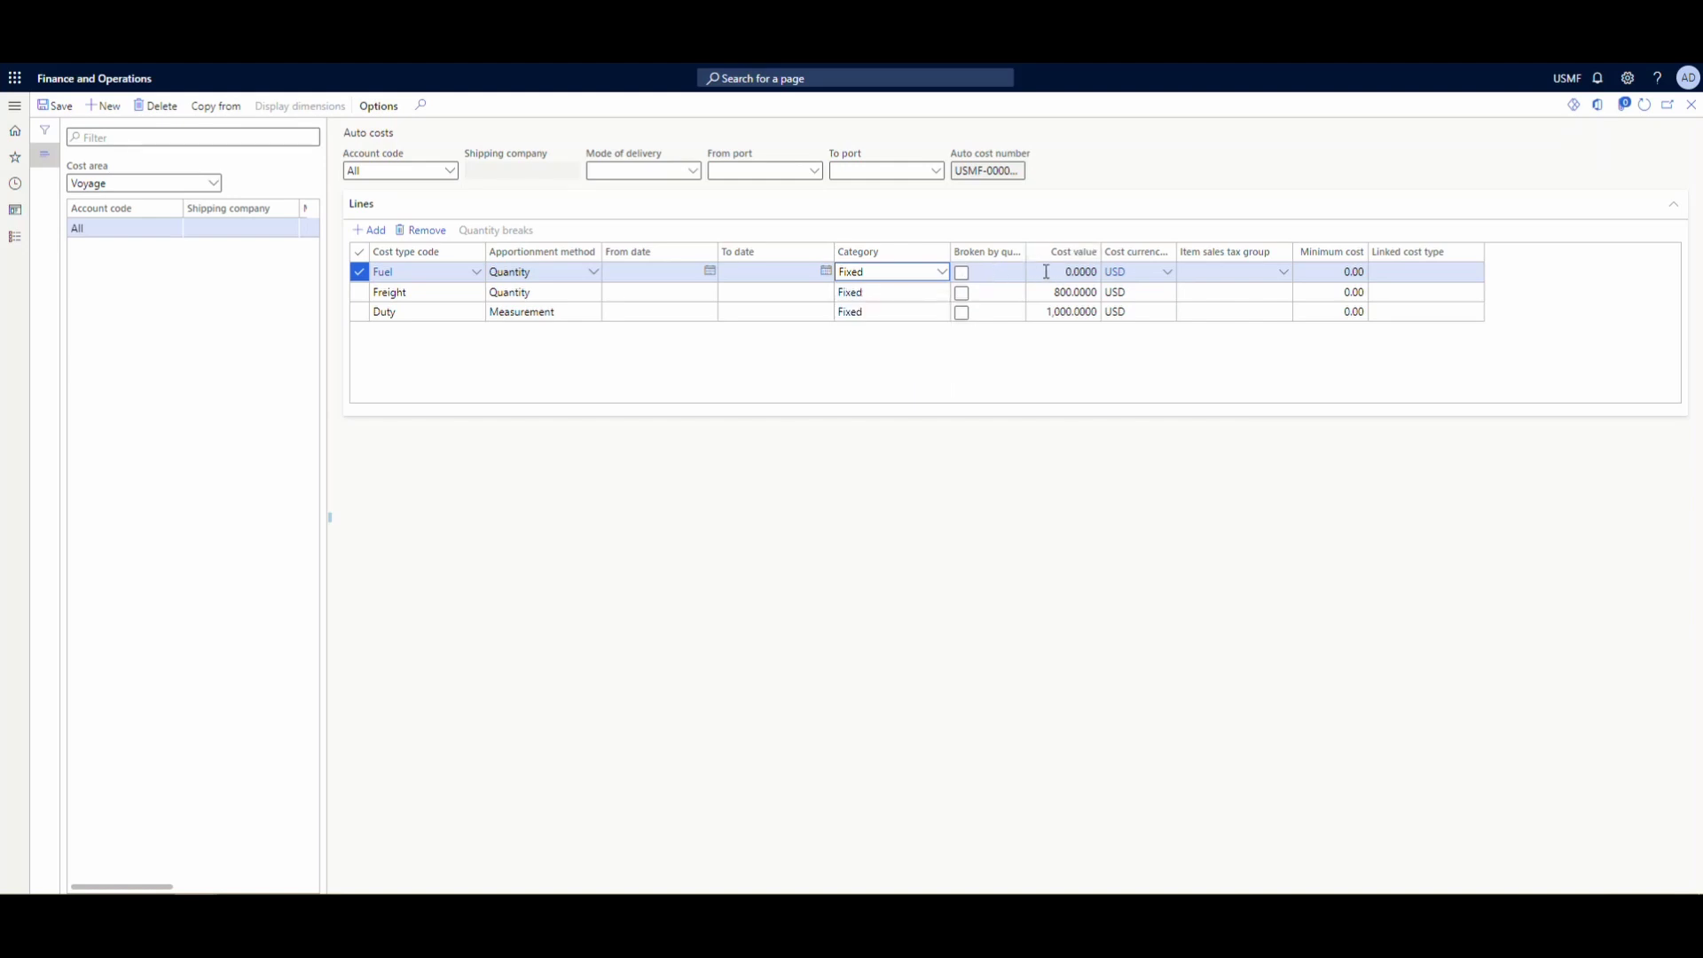
click(1031, 270)
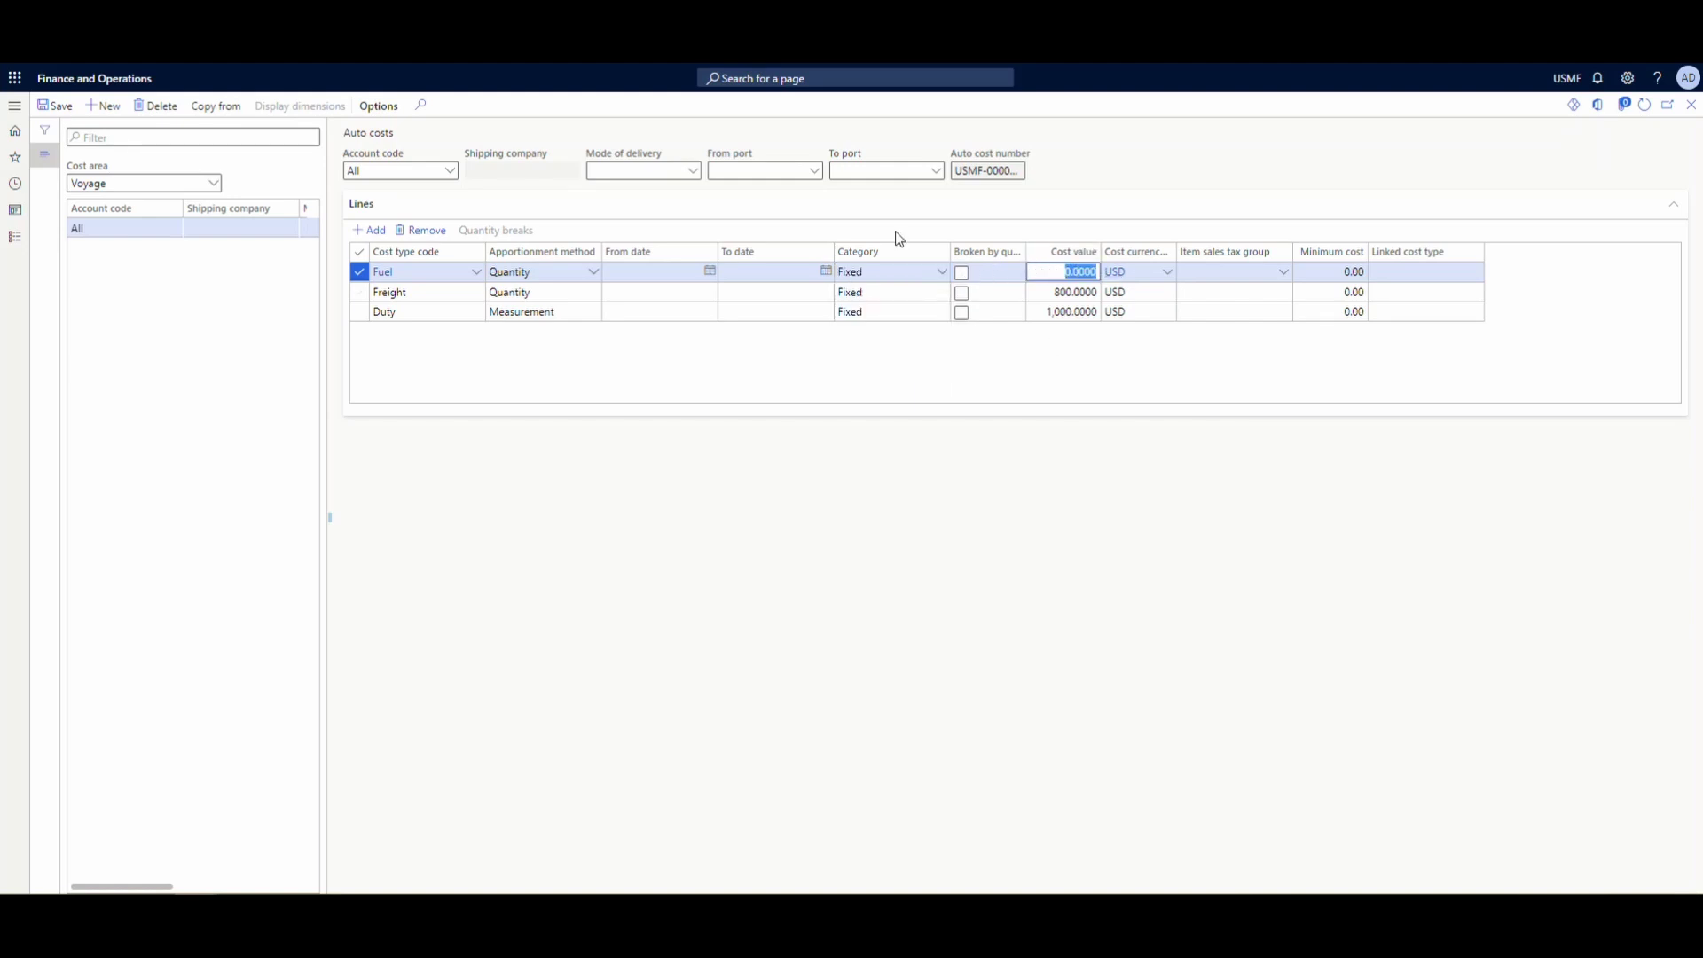
click(425, 232)
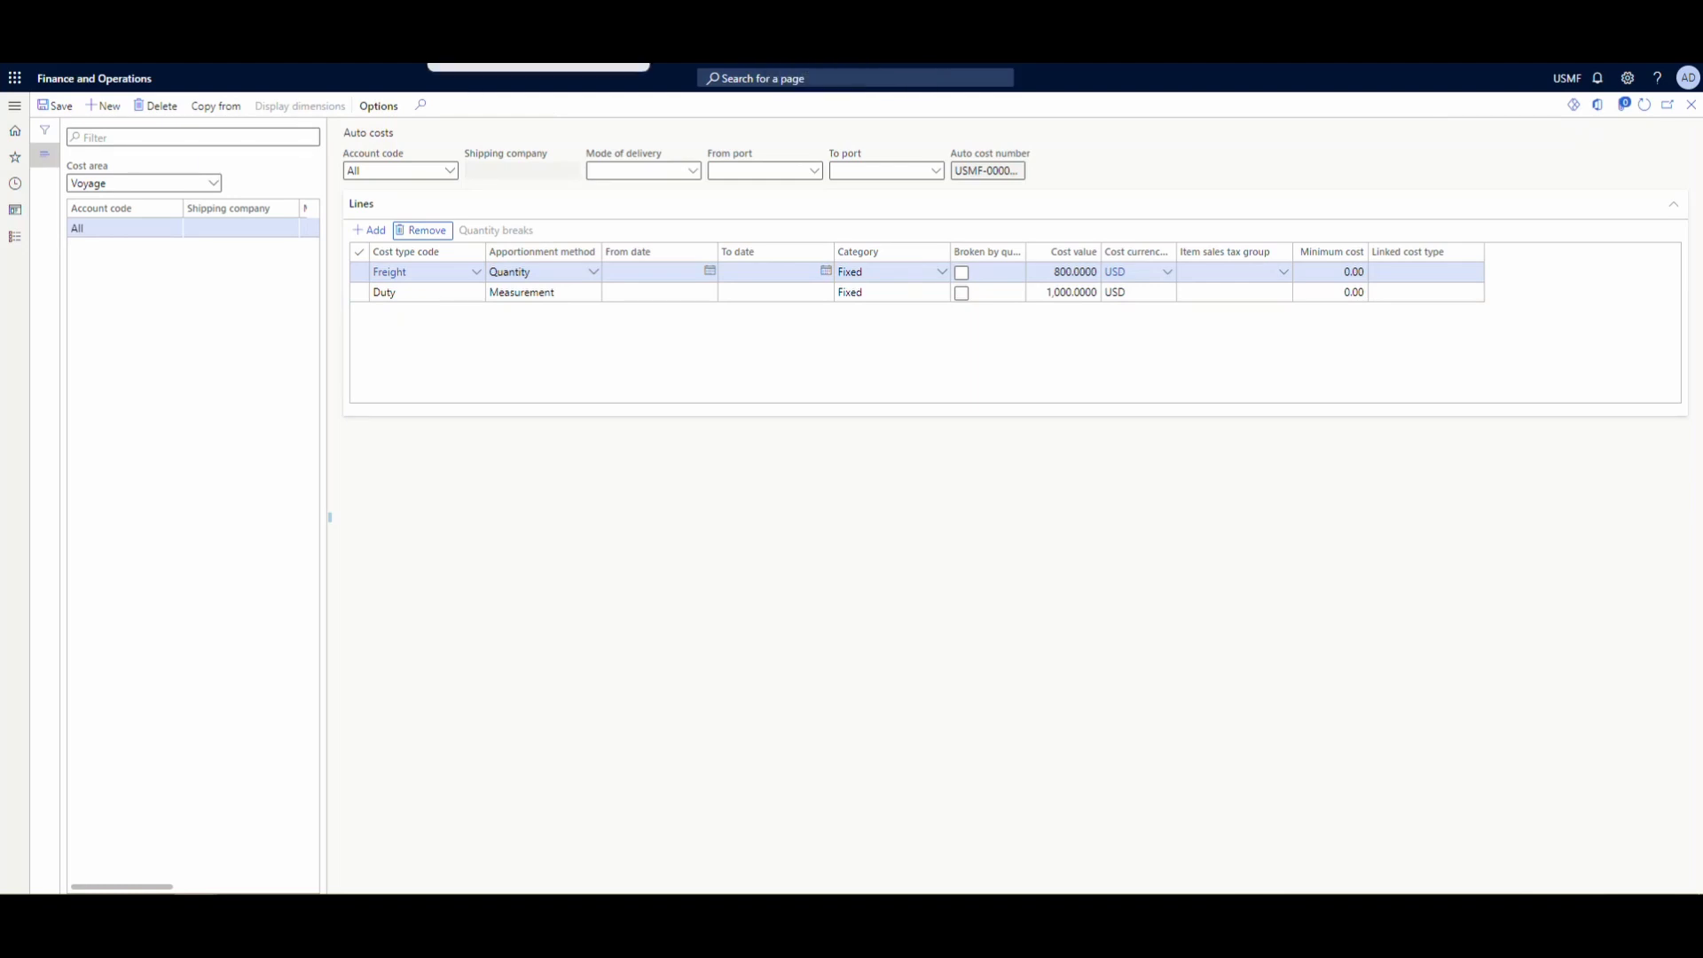
Return to voyage Demo 7, reopen its costs and review the Freight estimate adjustments for items A0001 and A0002
key(Escape)
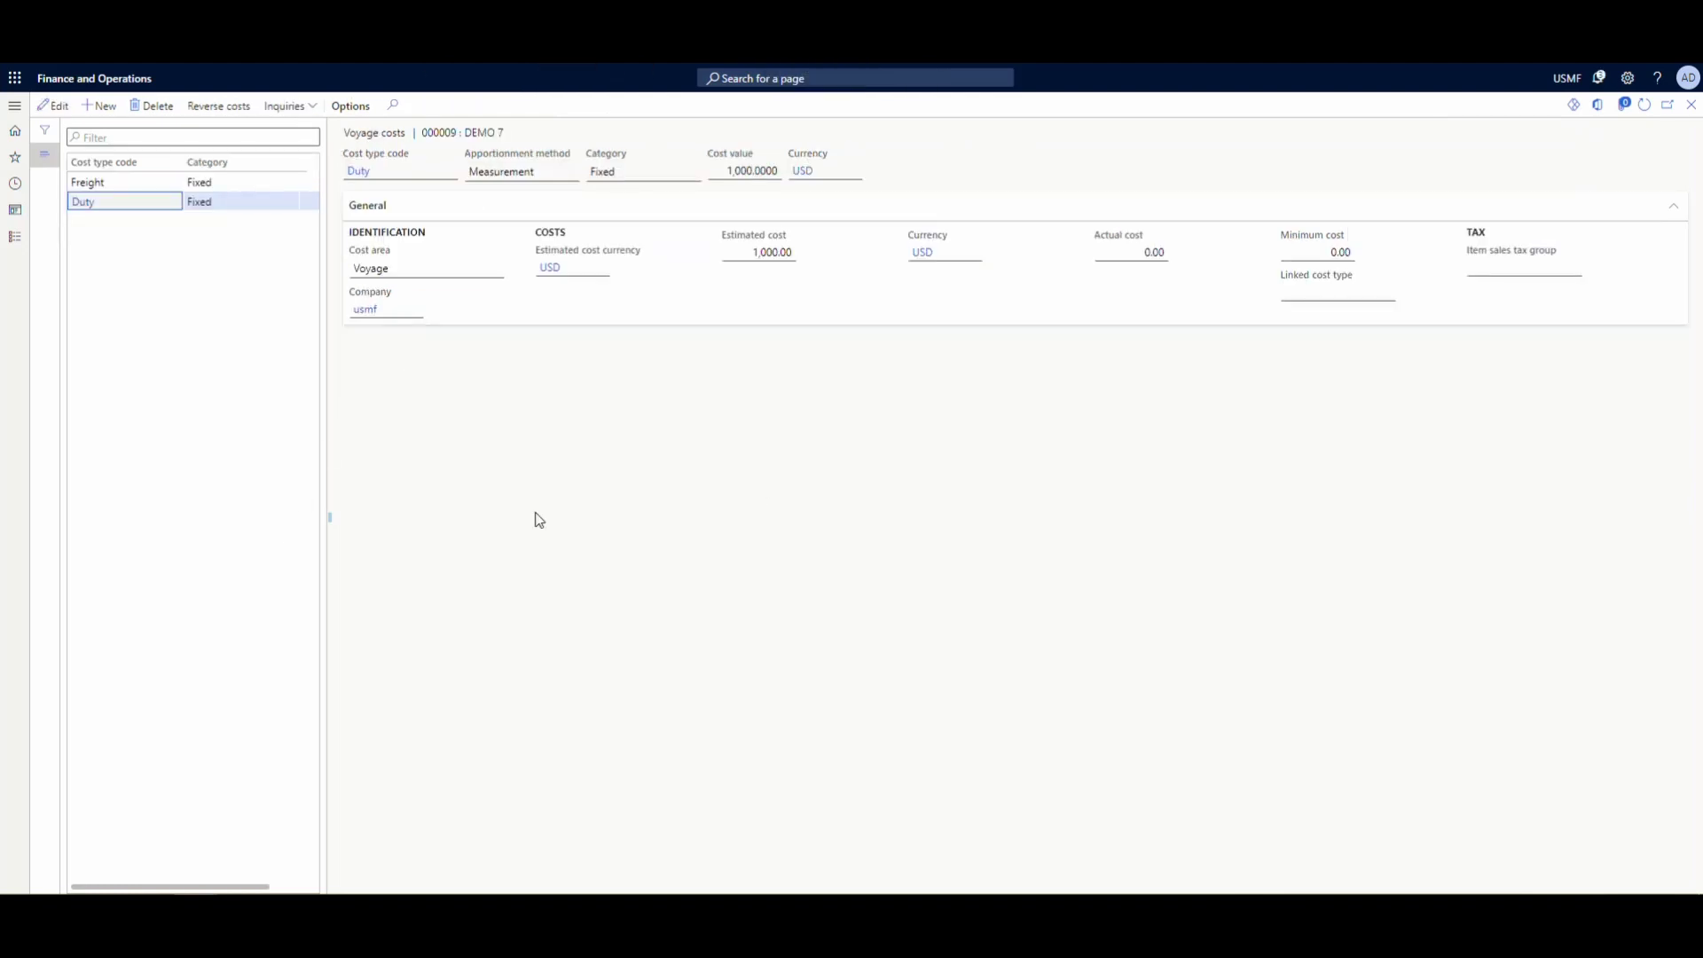
click(1691, 104)
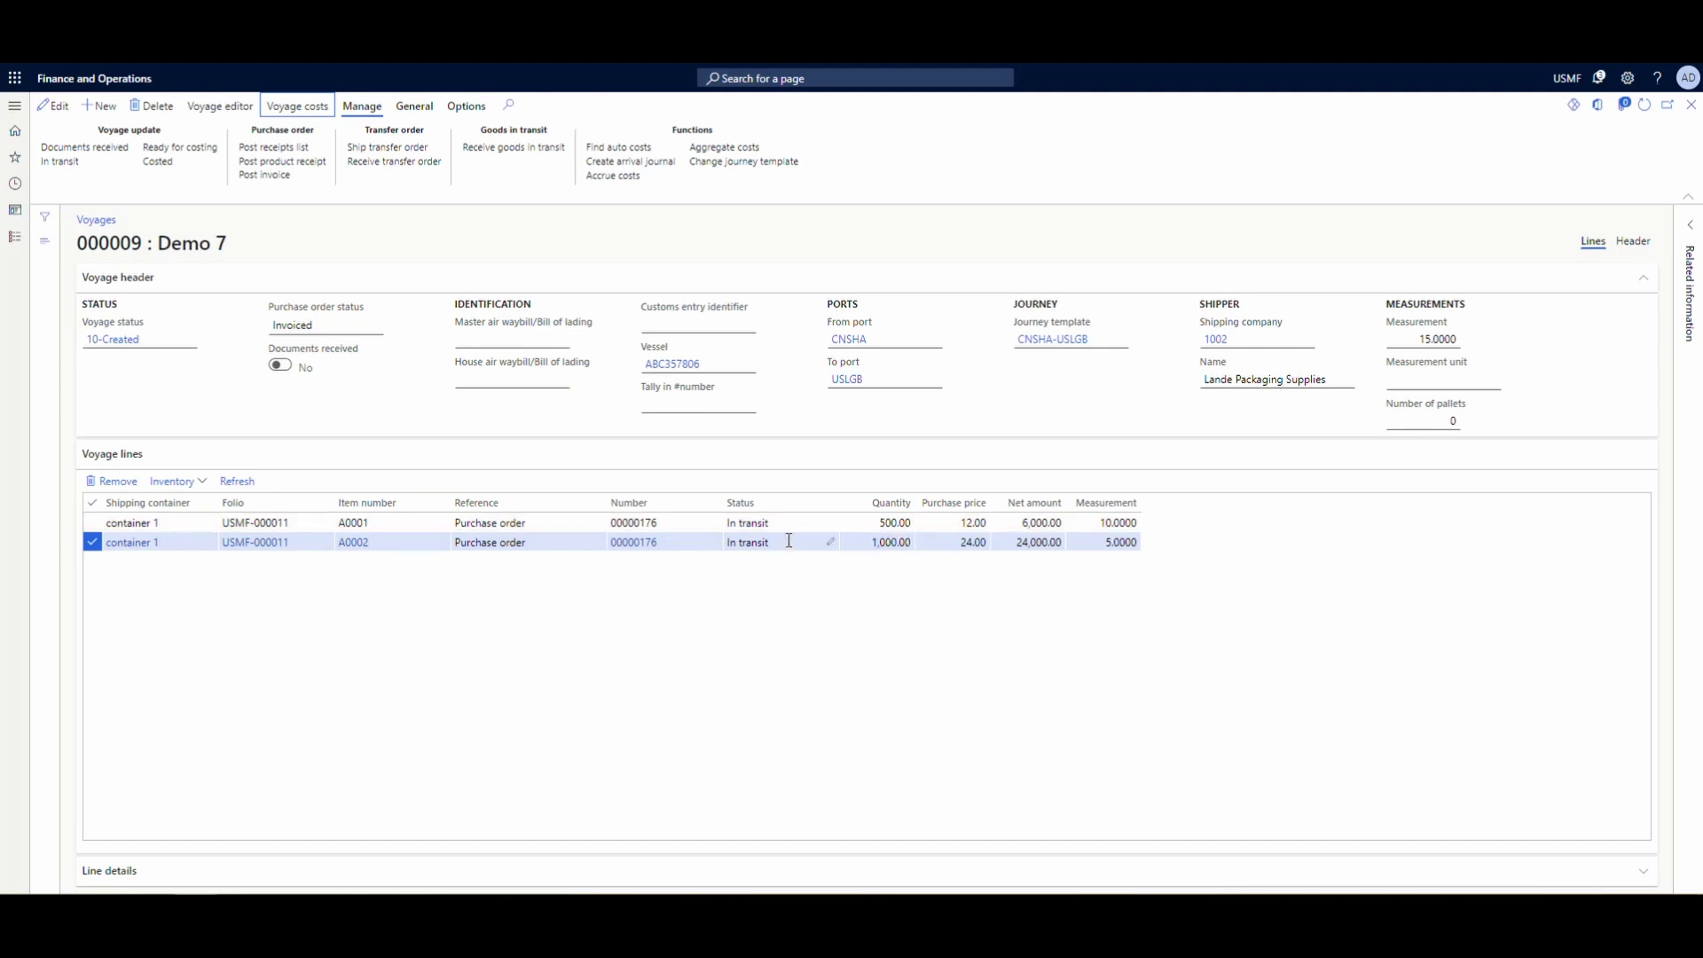
click(299, 107)
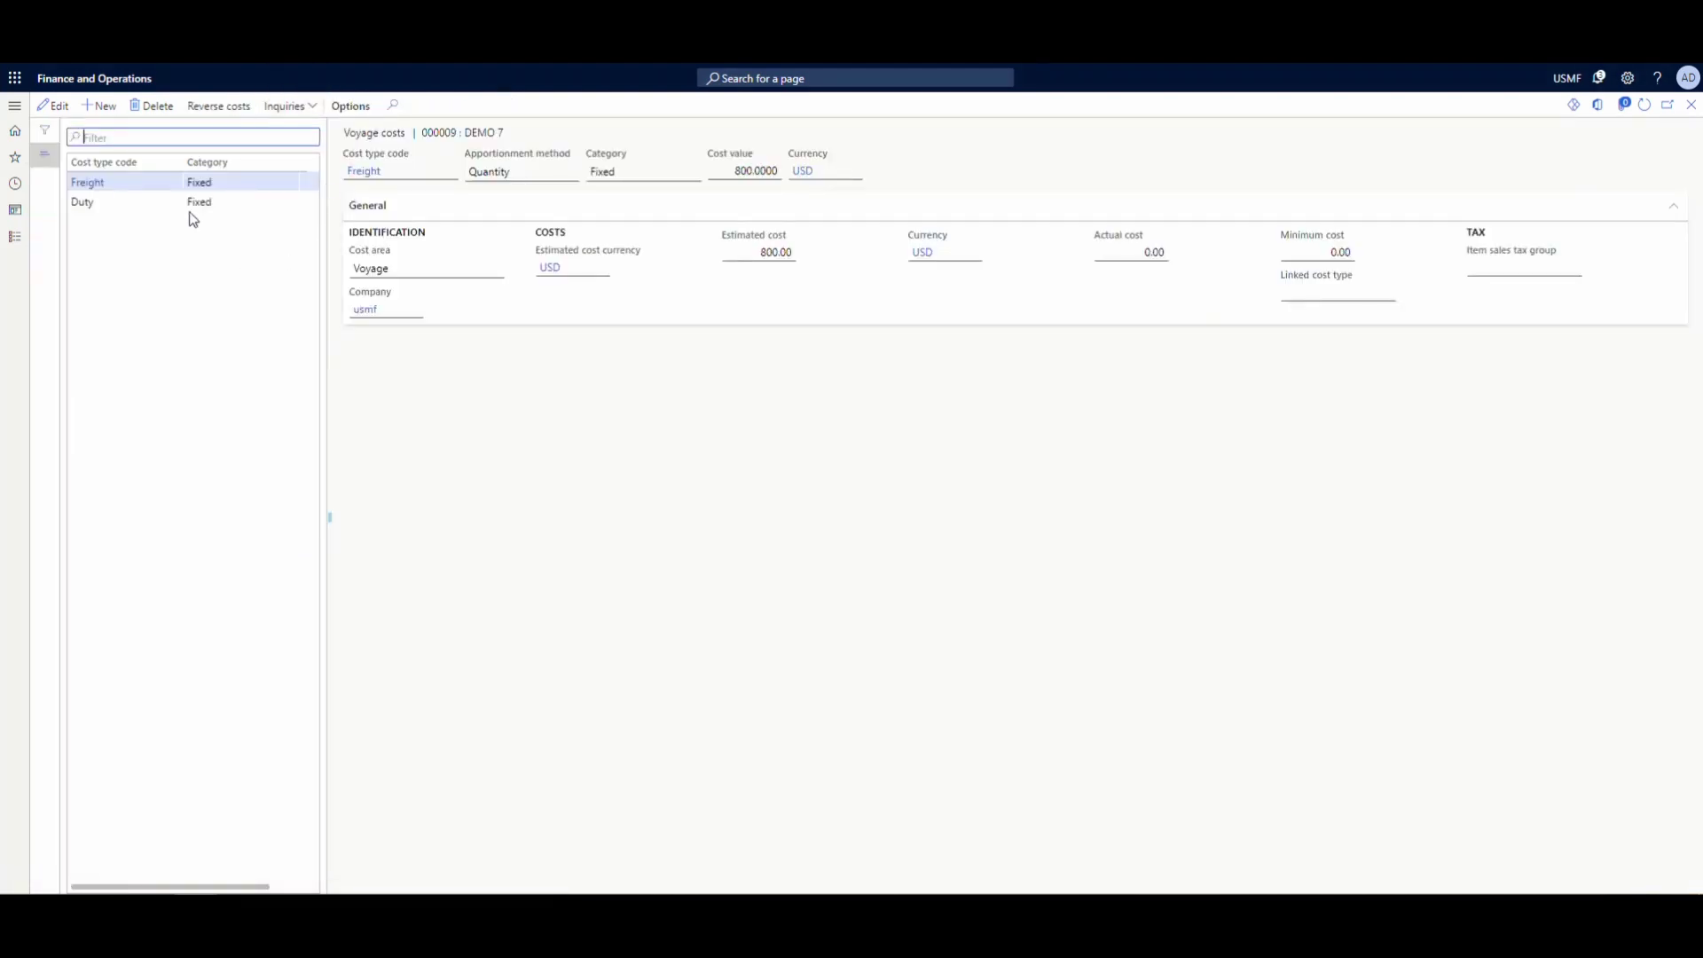
click(308, 107)
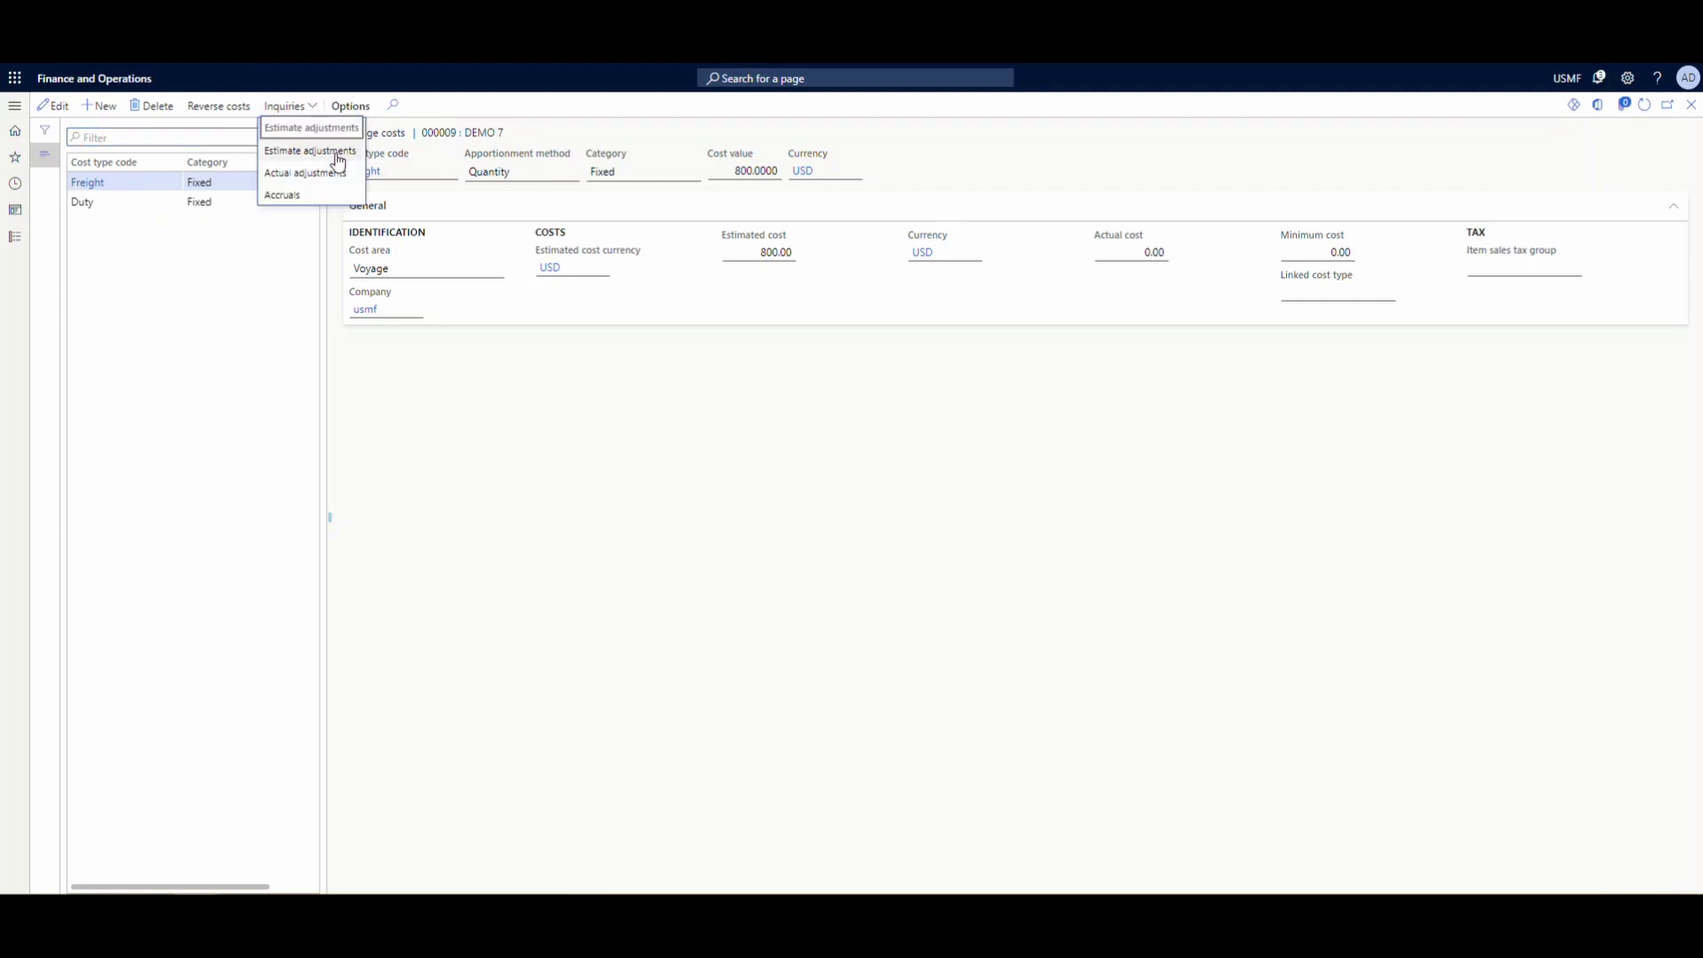
click(308, 160)
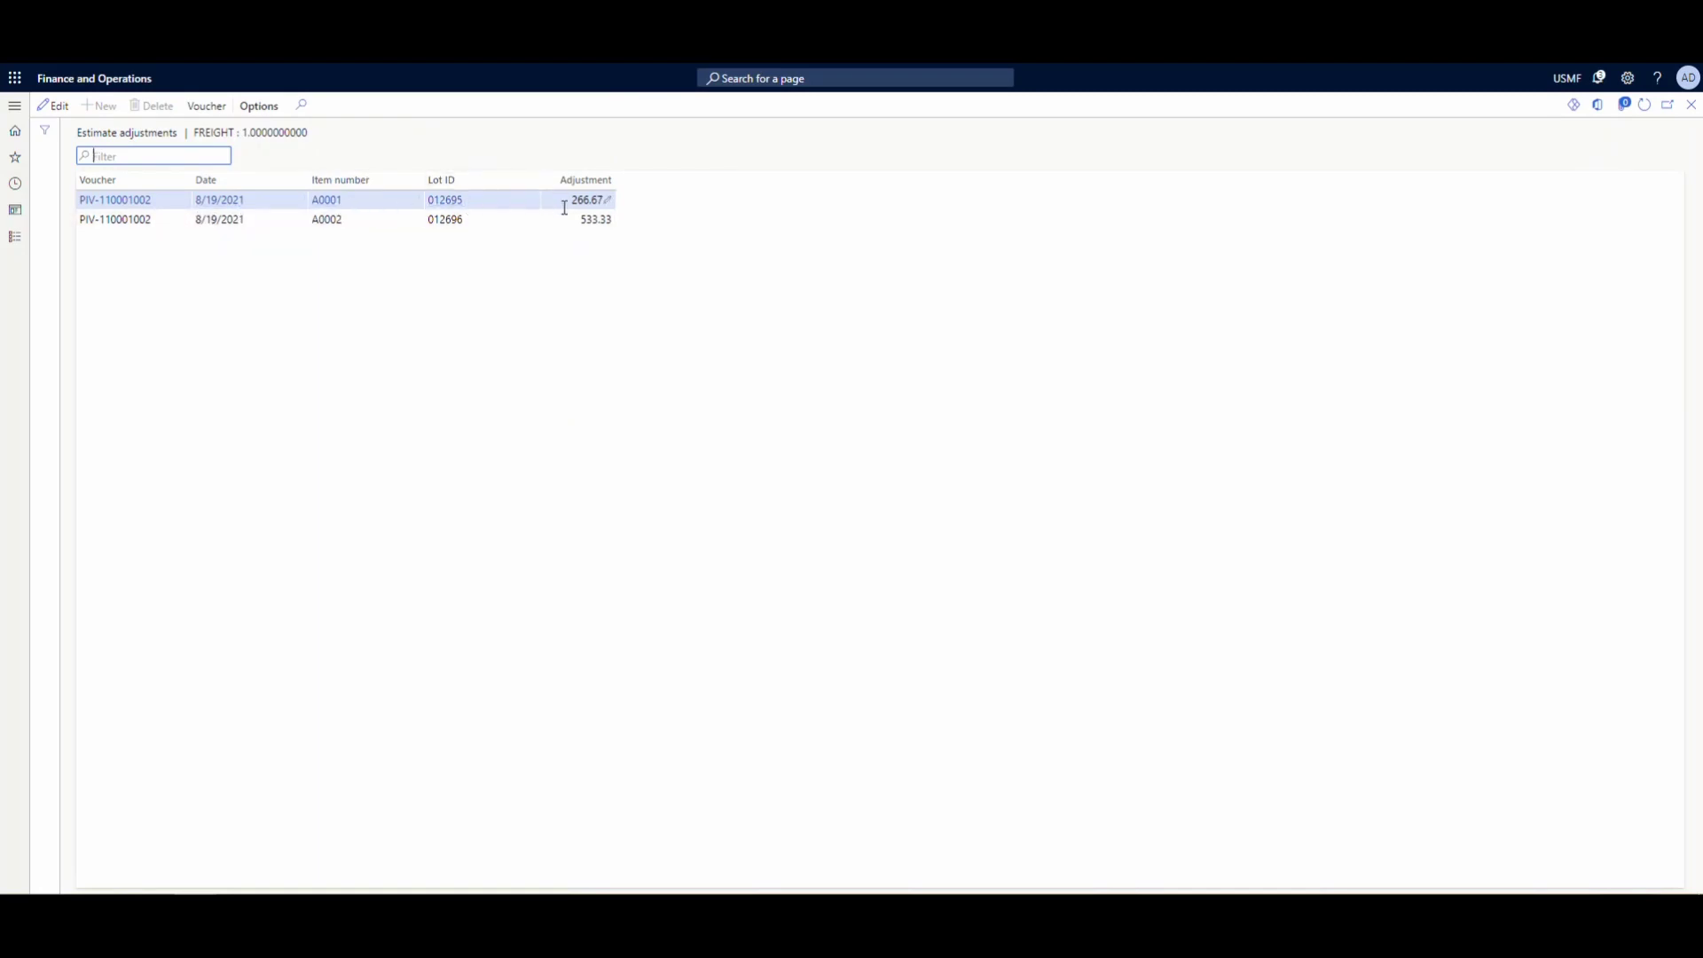
click(266, 221)
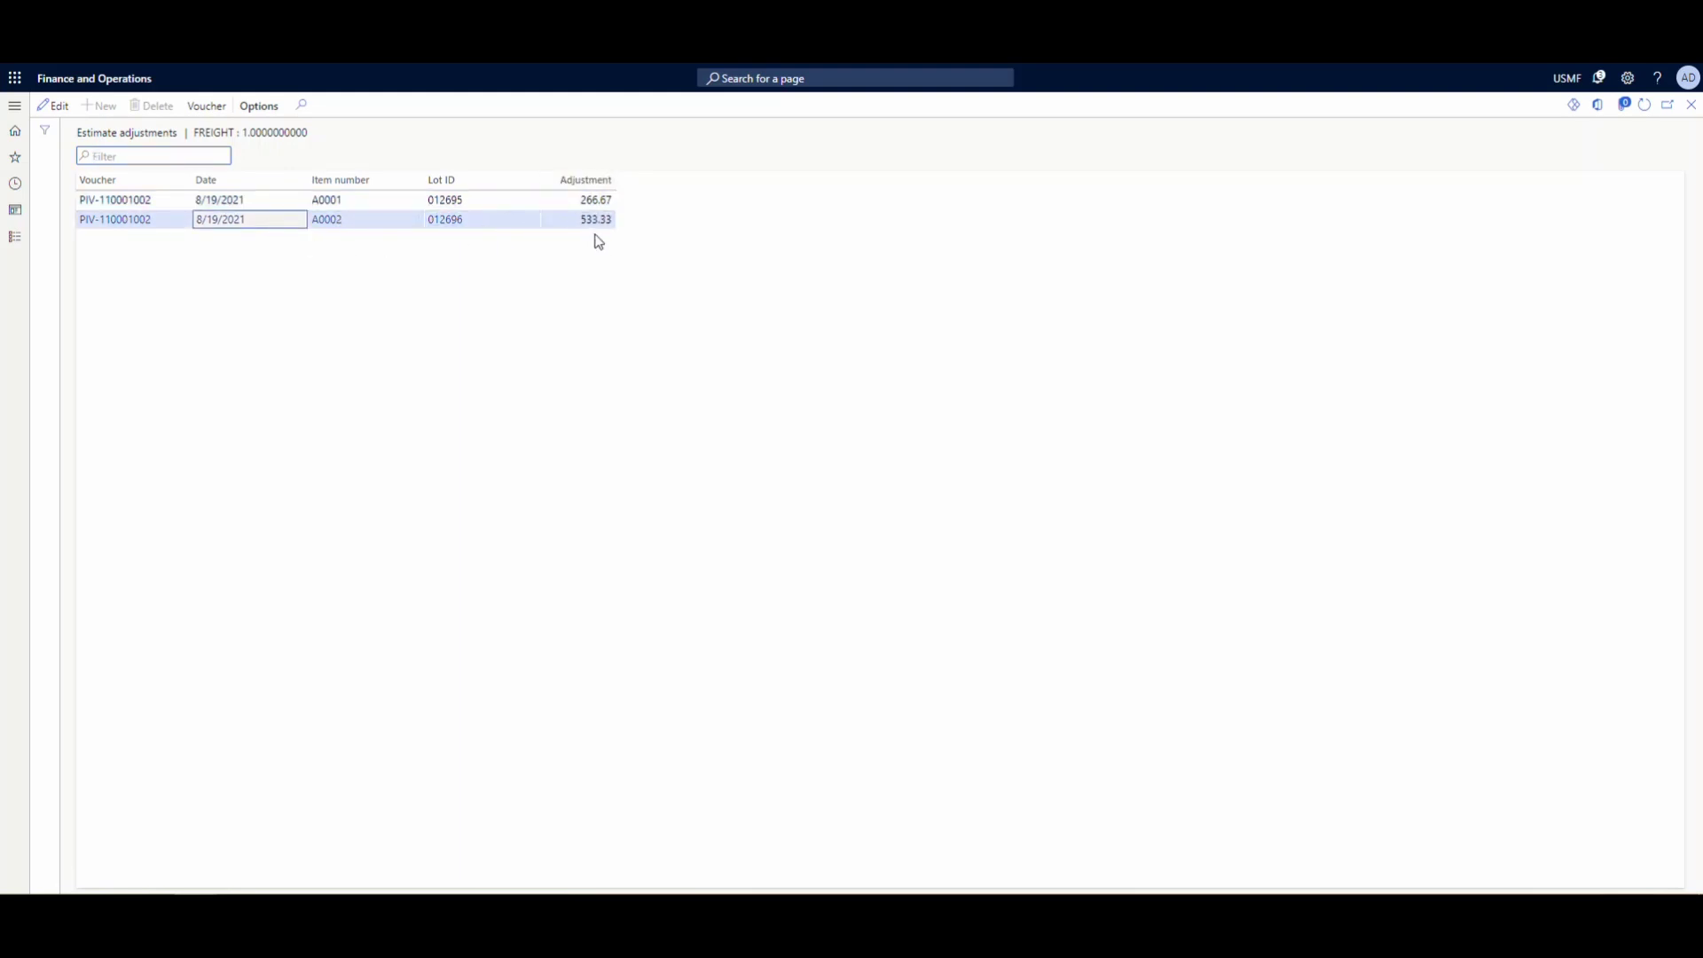
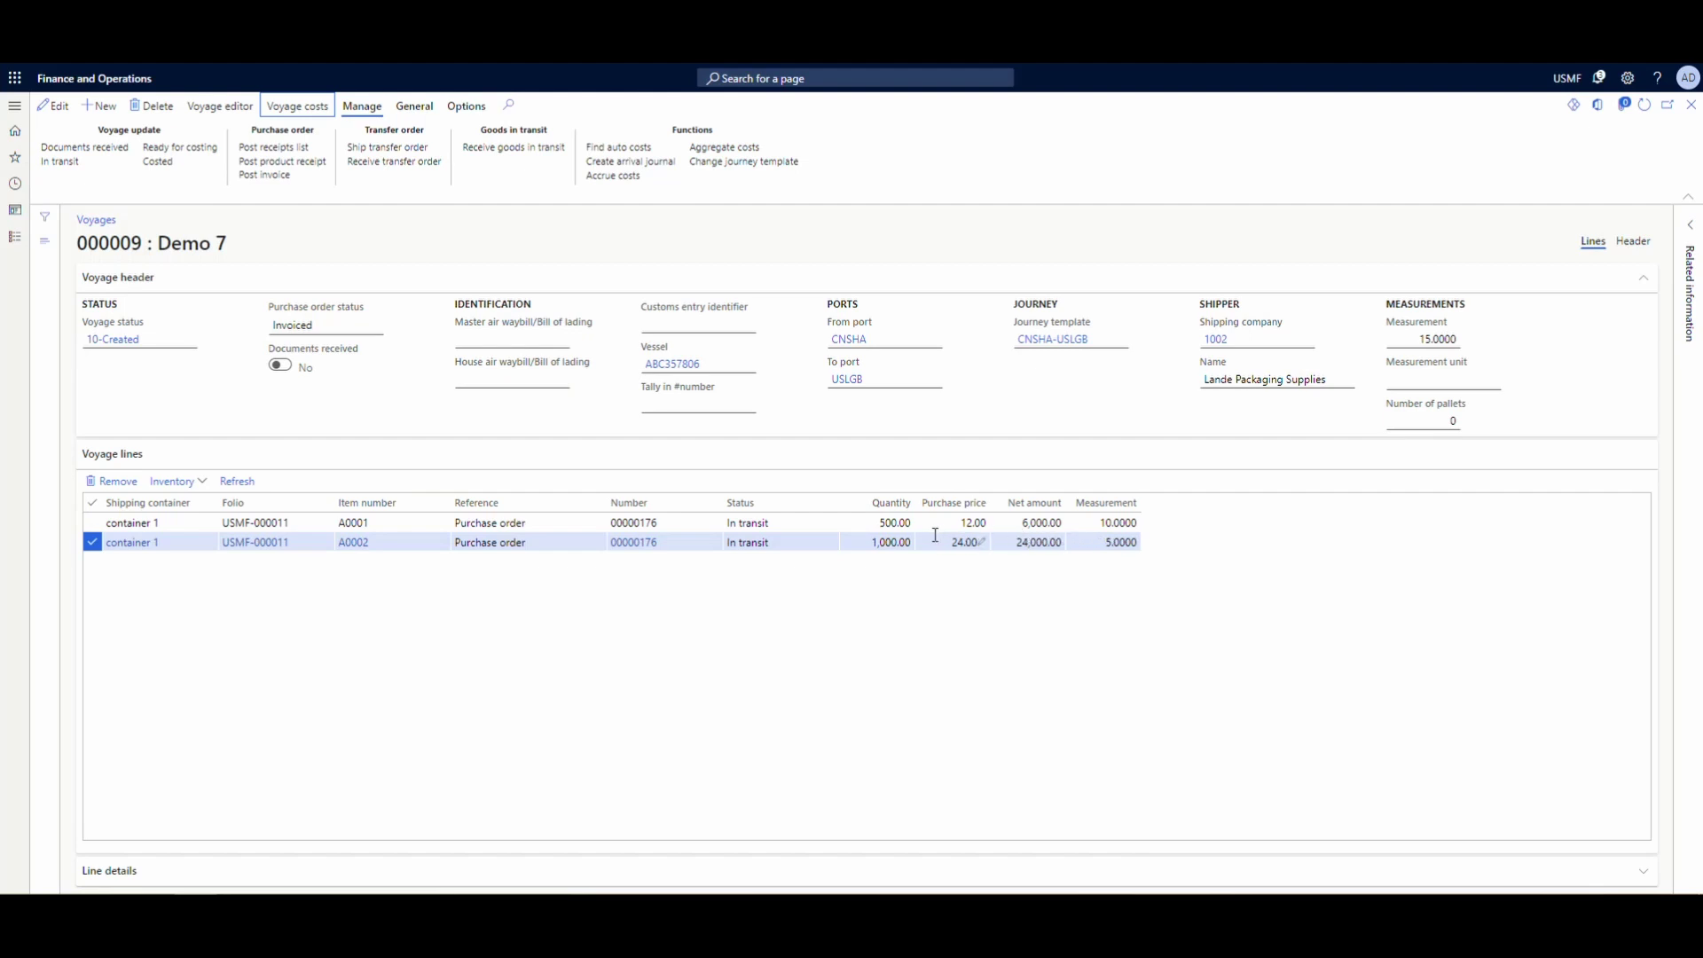
Review the Duty estimate adjustments in the costs of voyage Demo 7 and return to the voyage
click(846, 556)
click(305, 112)
click(238, 202)
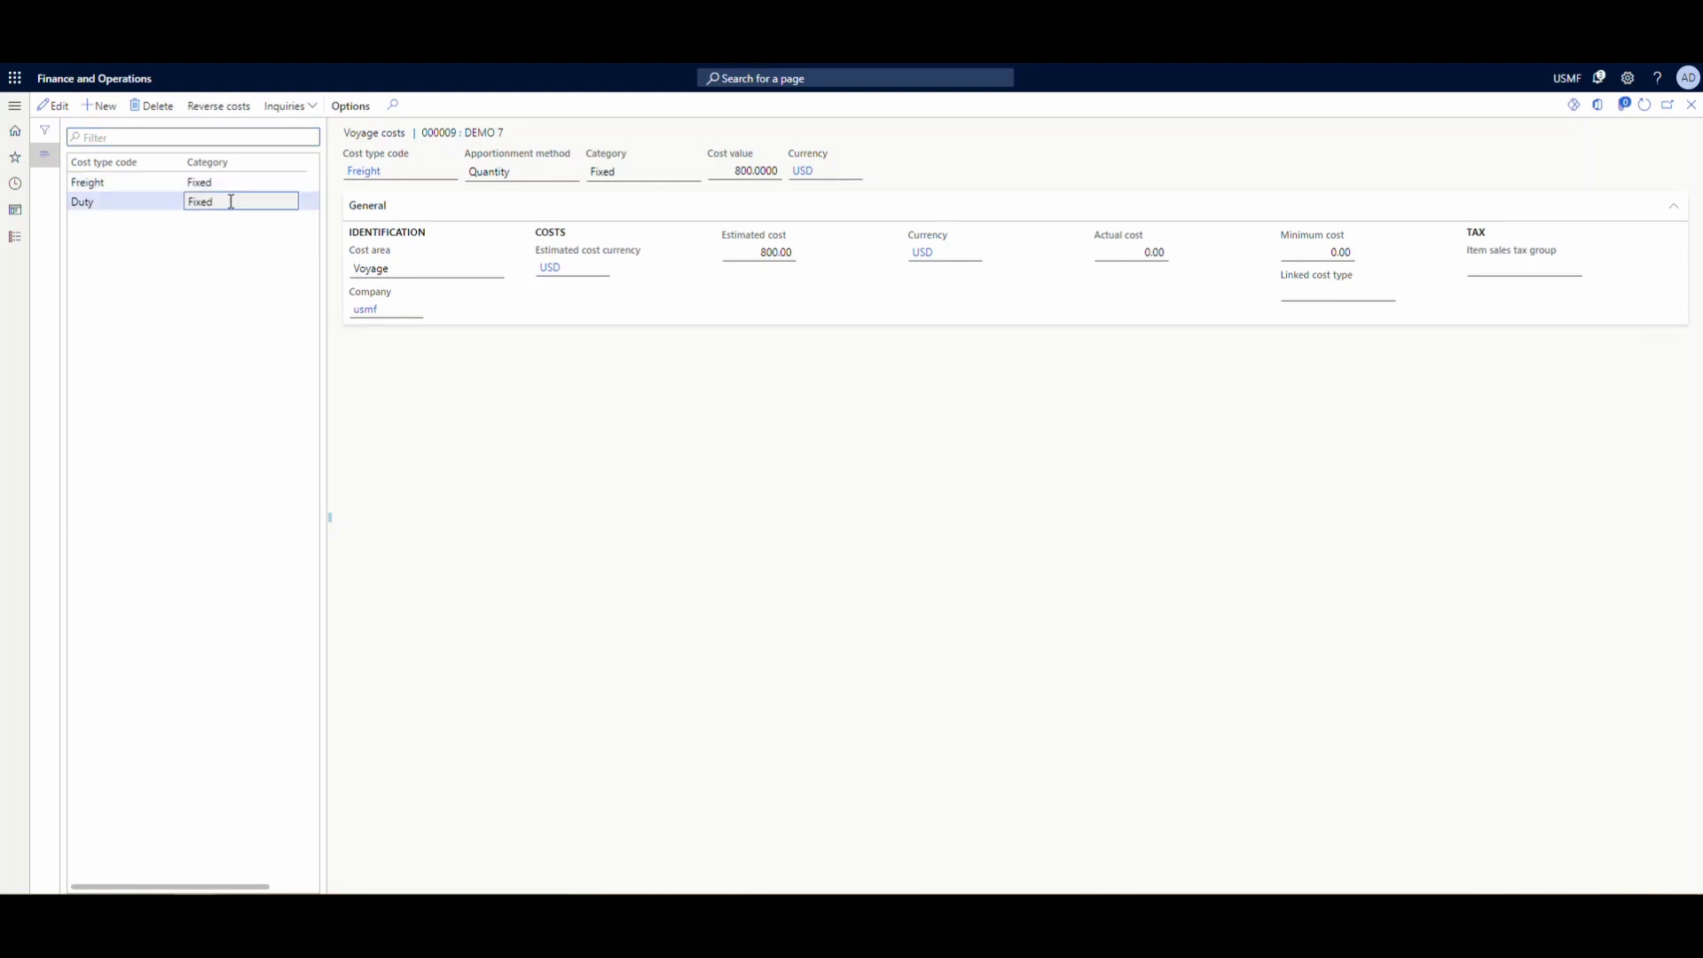
click(306, 108)
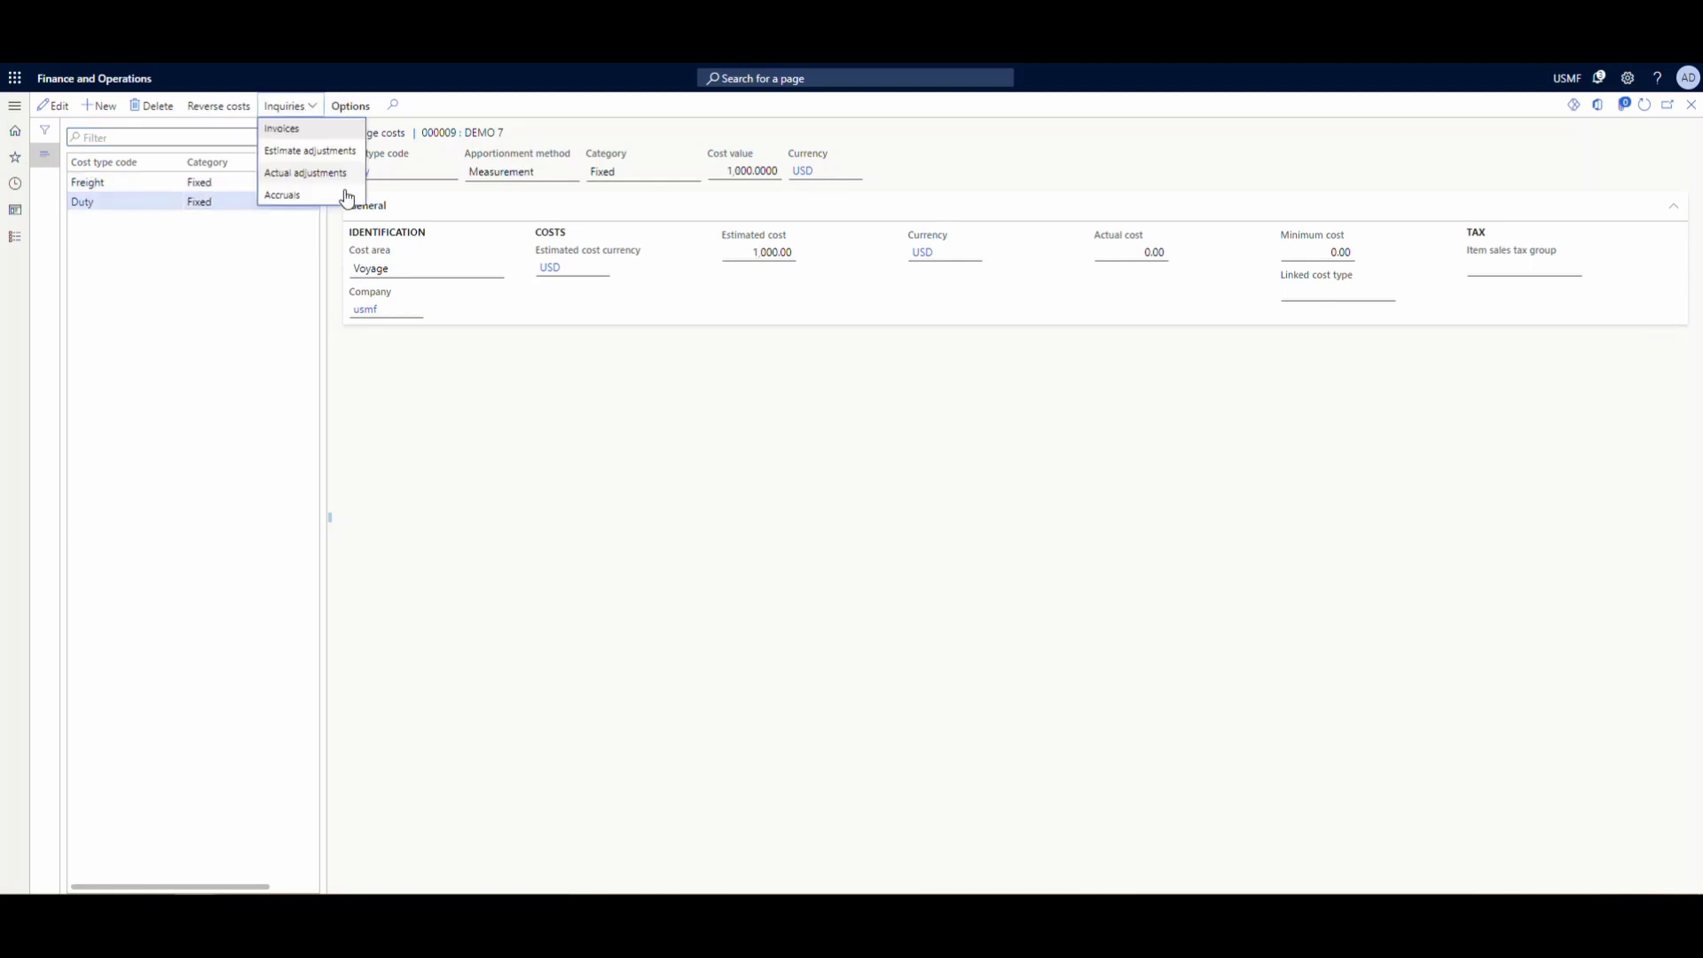
click(345, 152)
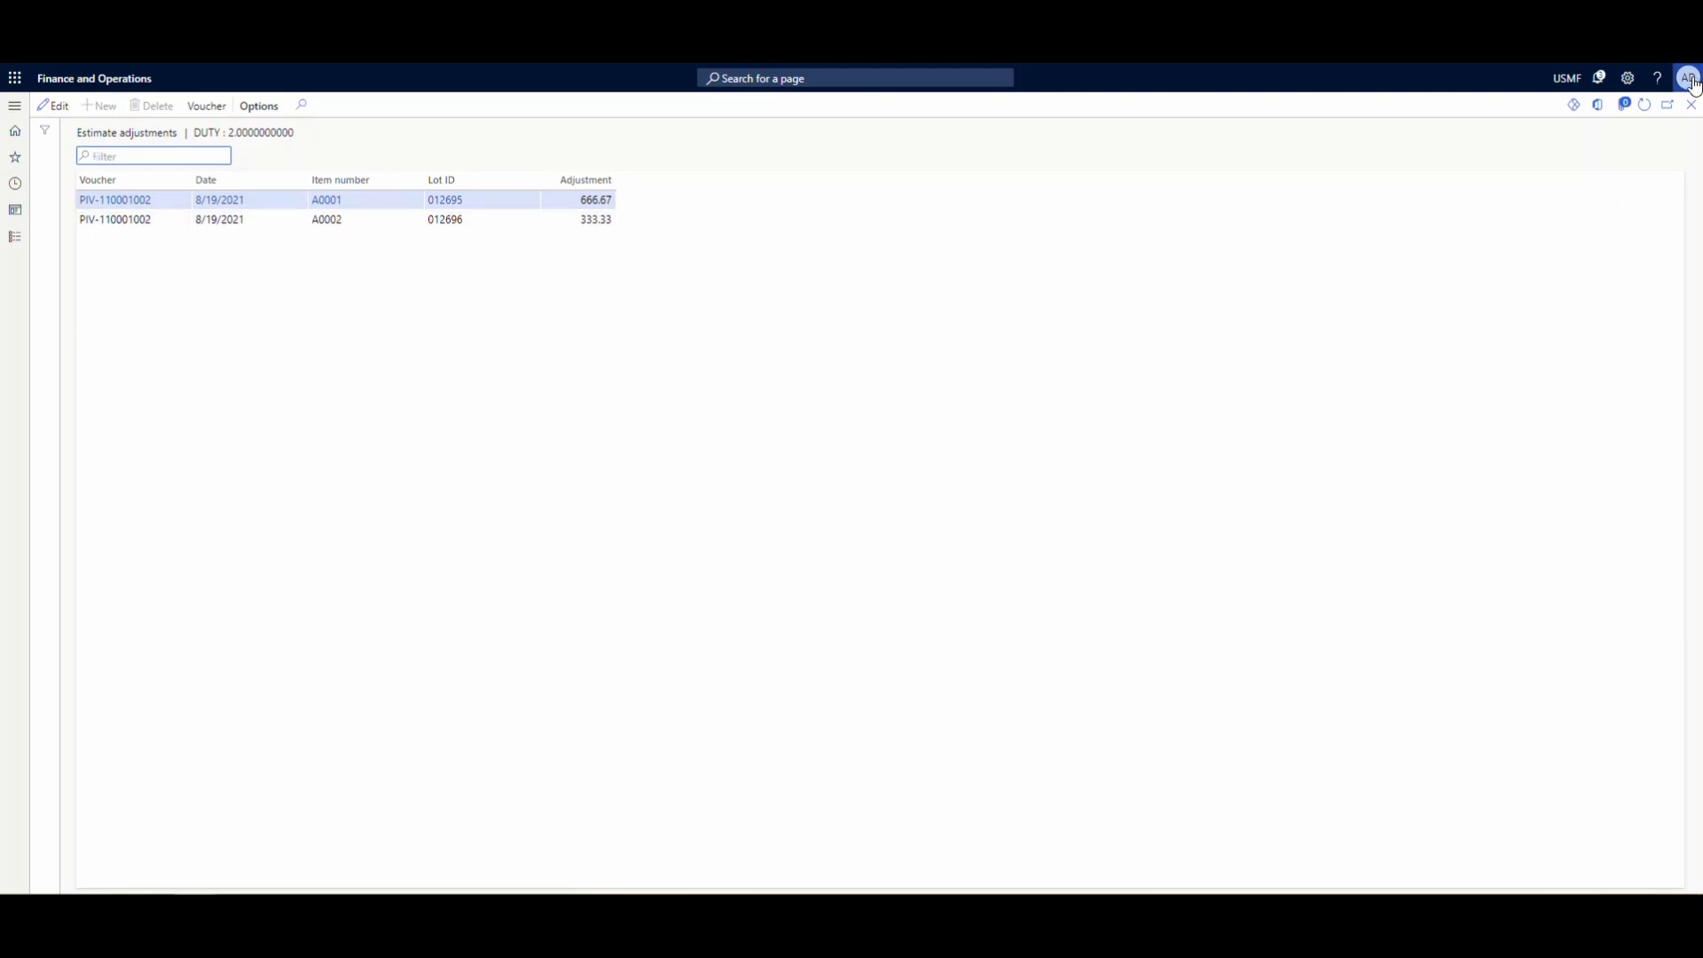
click(1691, 105)
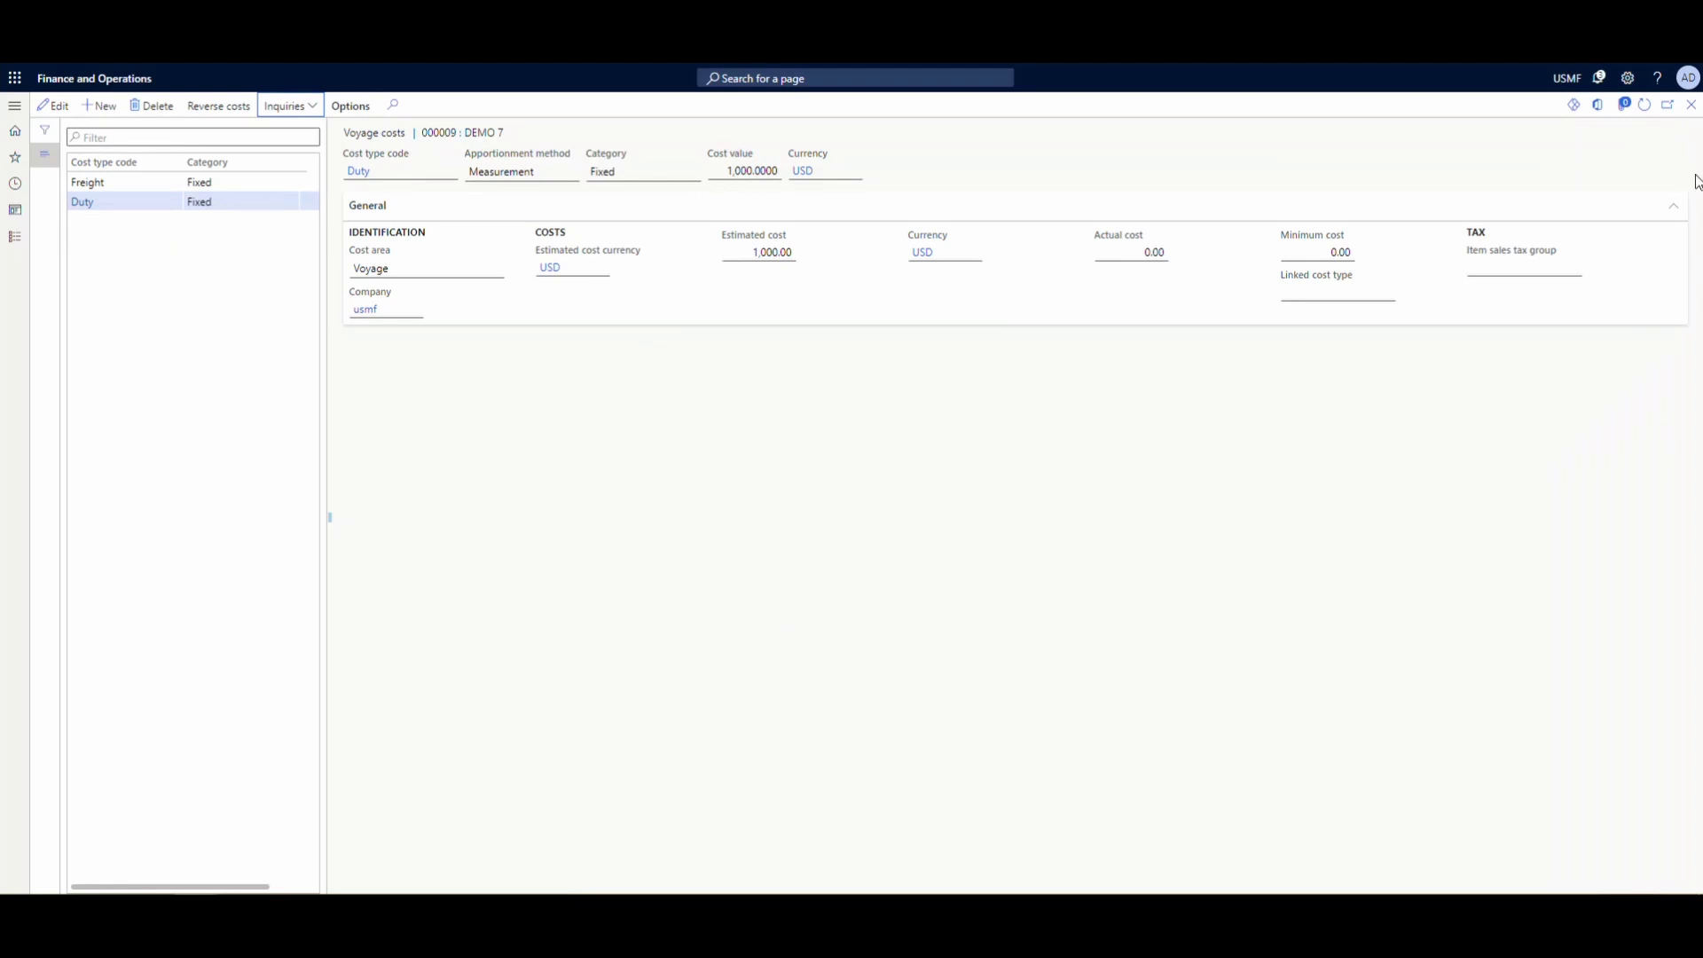
click(1691, 105)
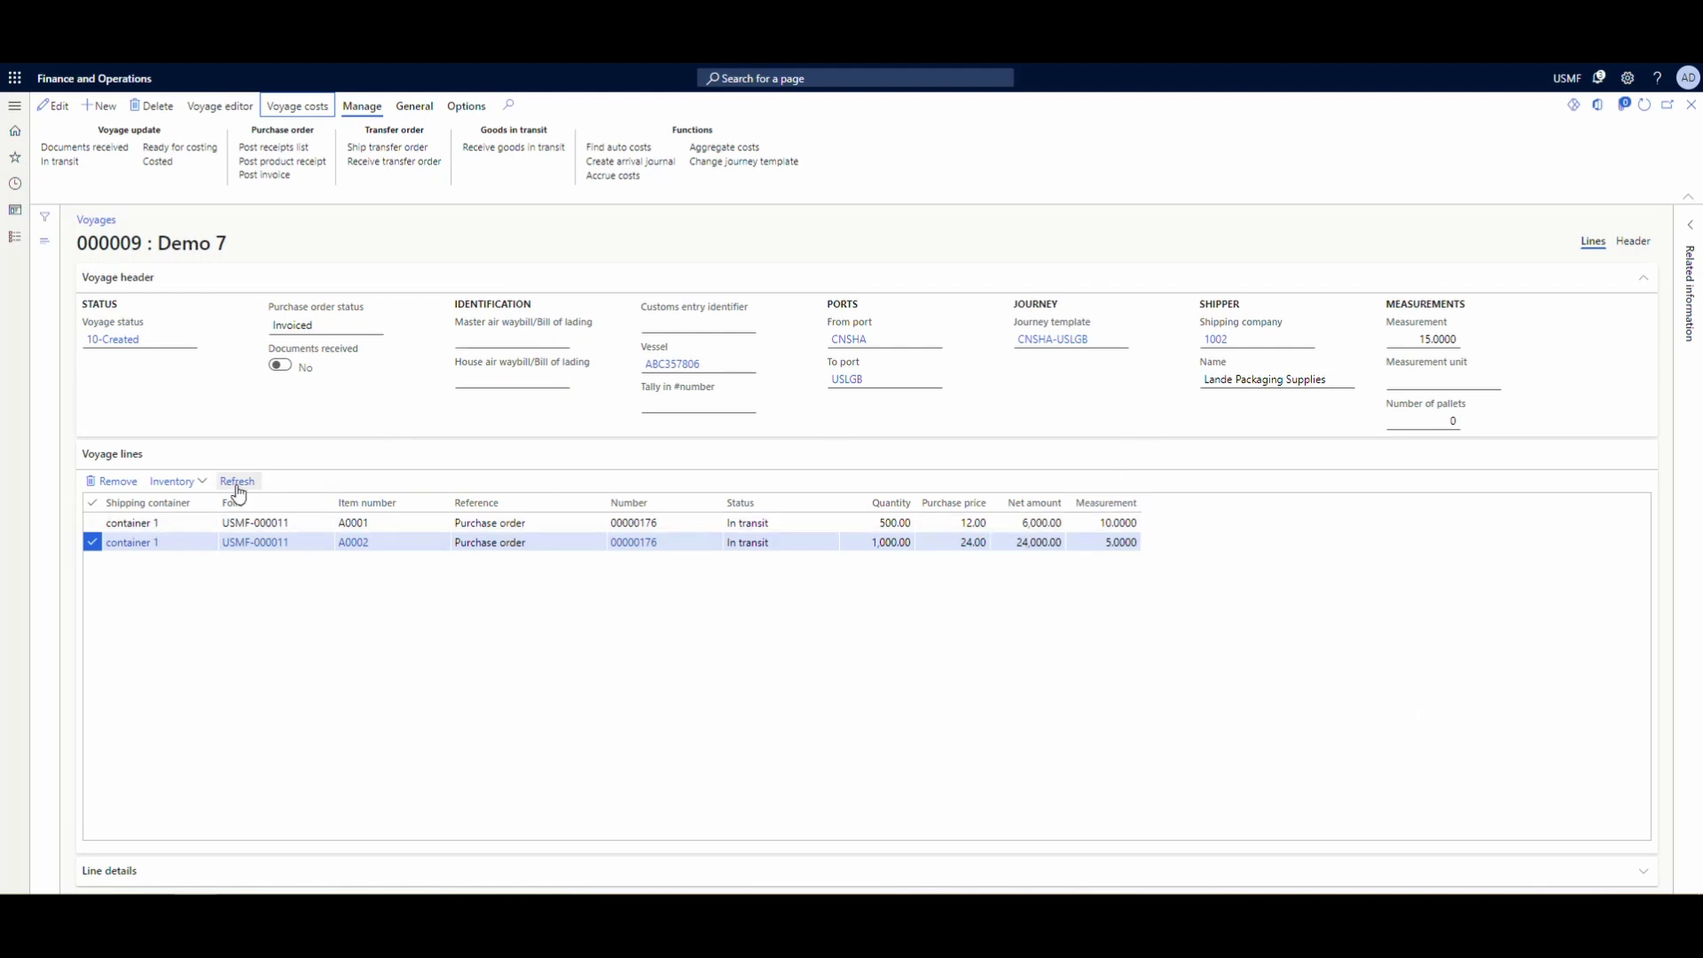
Check the cost amounts in the inventory transactions of the A0002 voyage line again and return to the voyage
click(188, 493)
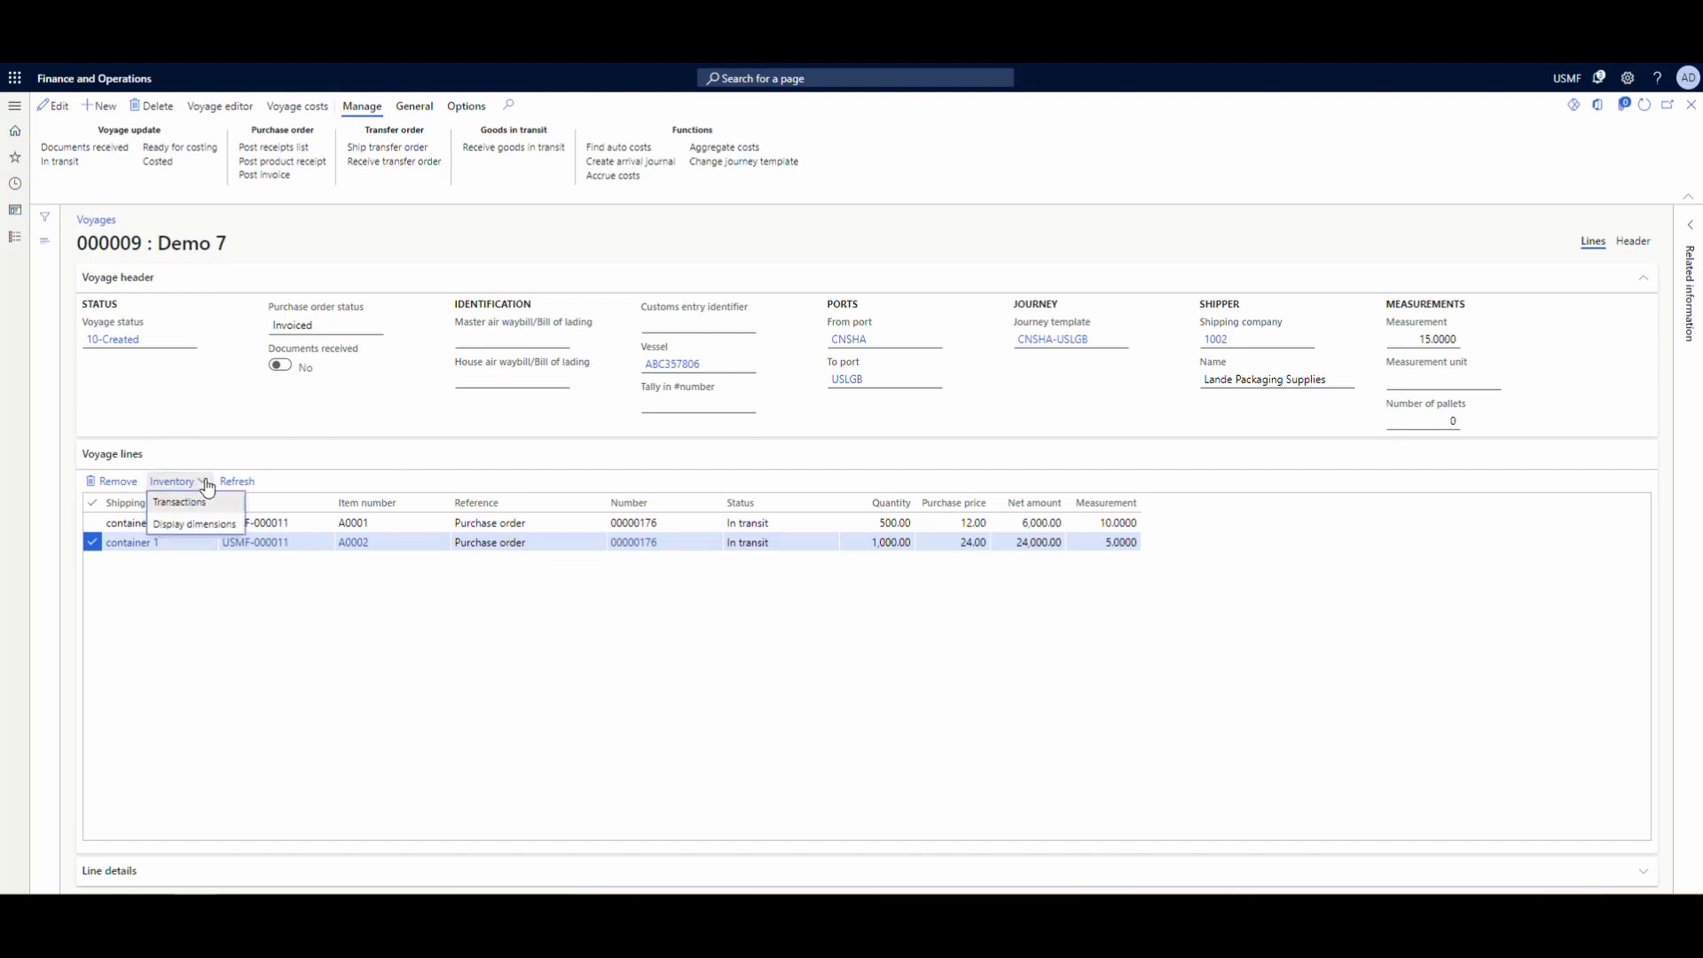
click(197, 505)
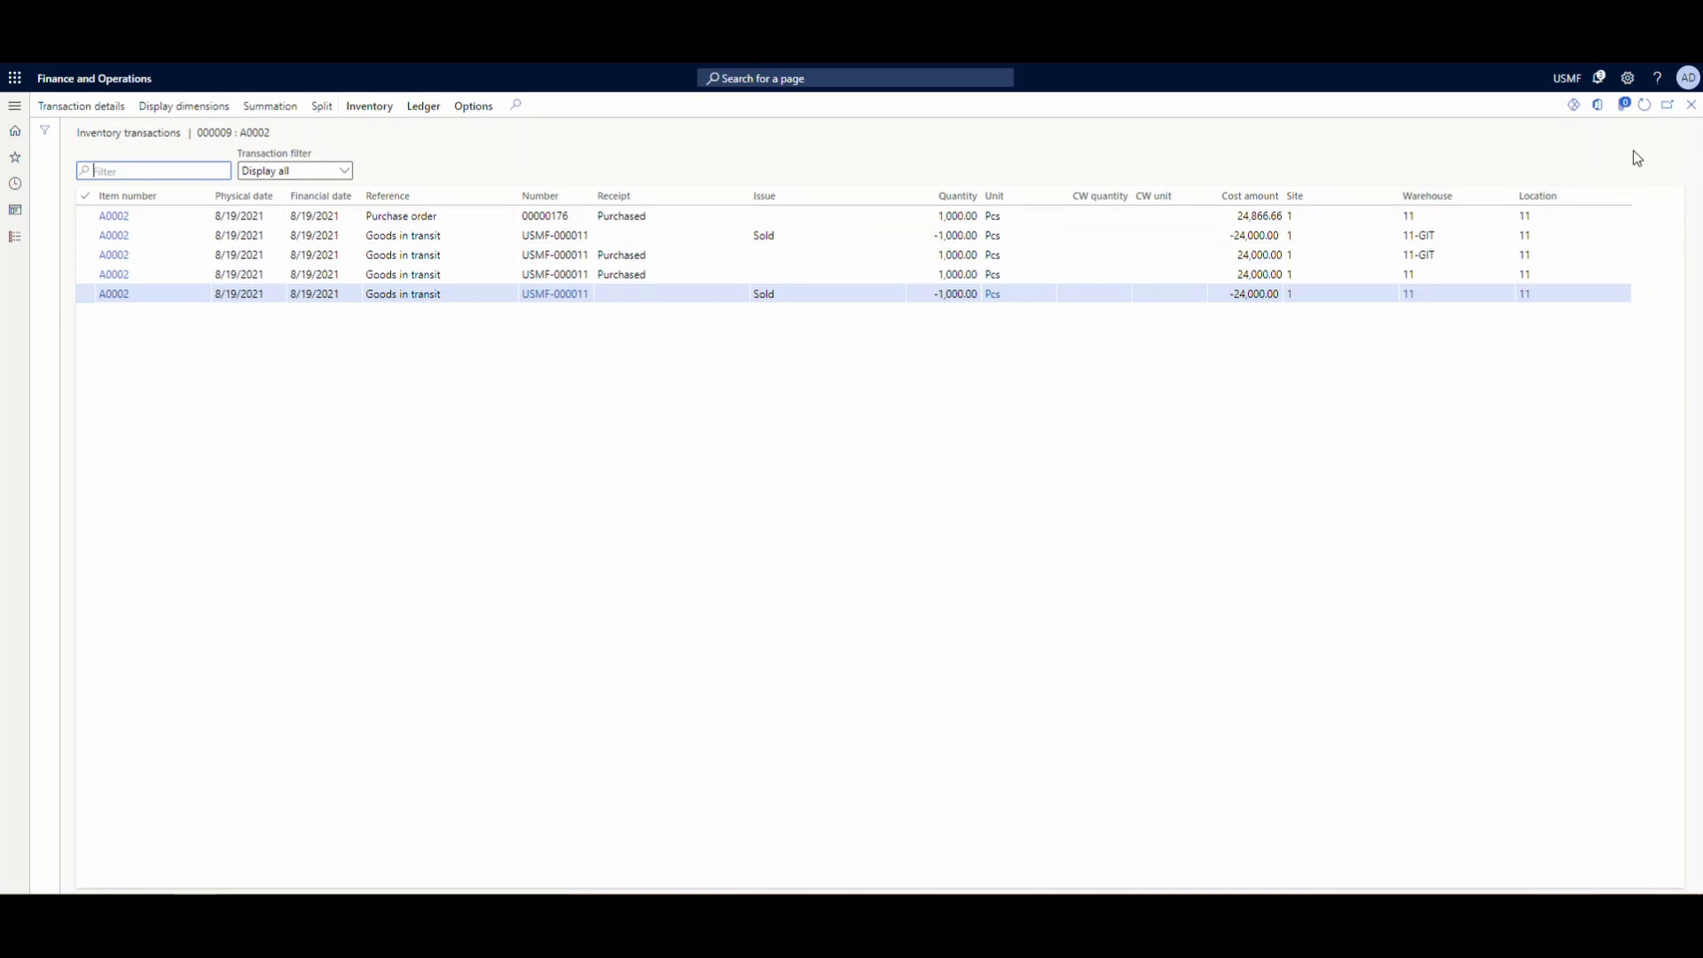
click(1693, 109)
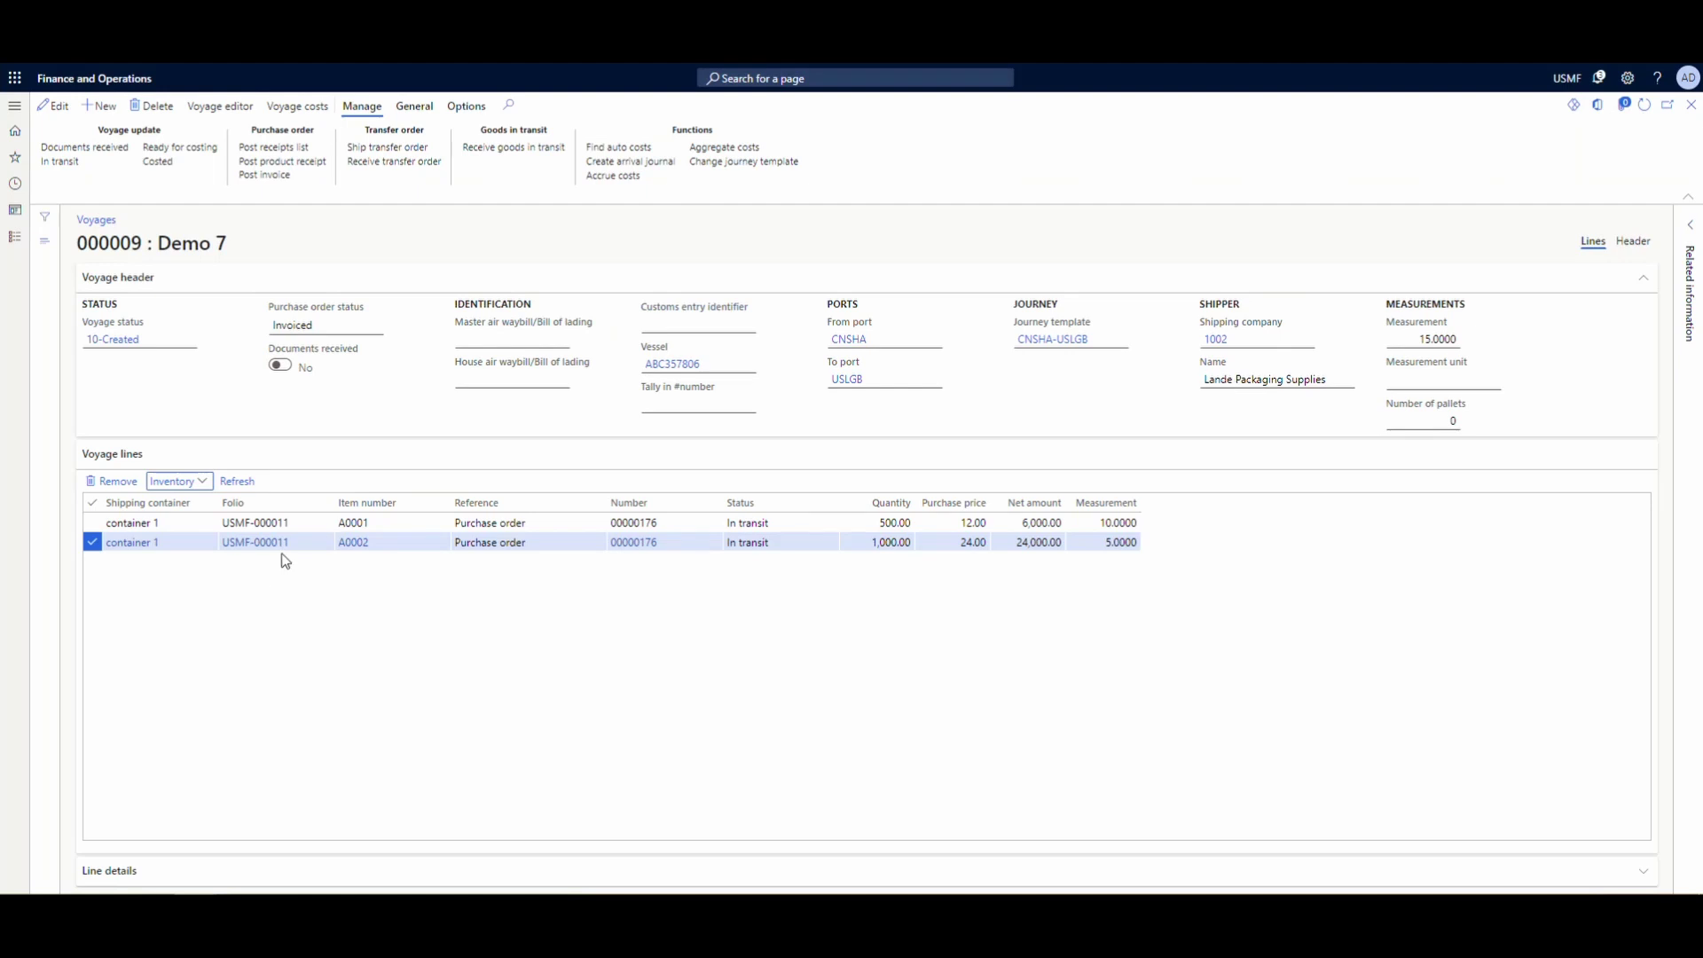
Select the A0001 voyage line and open its inventory transactions again
click(310, 522)
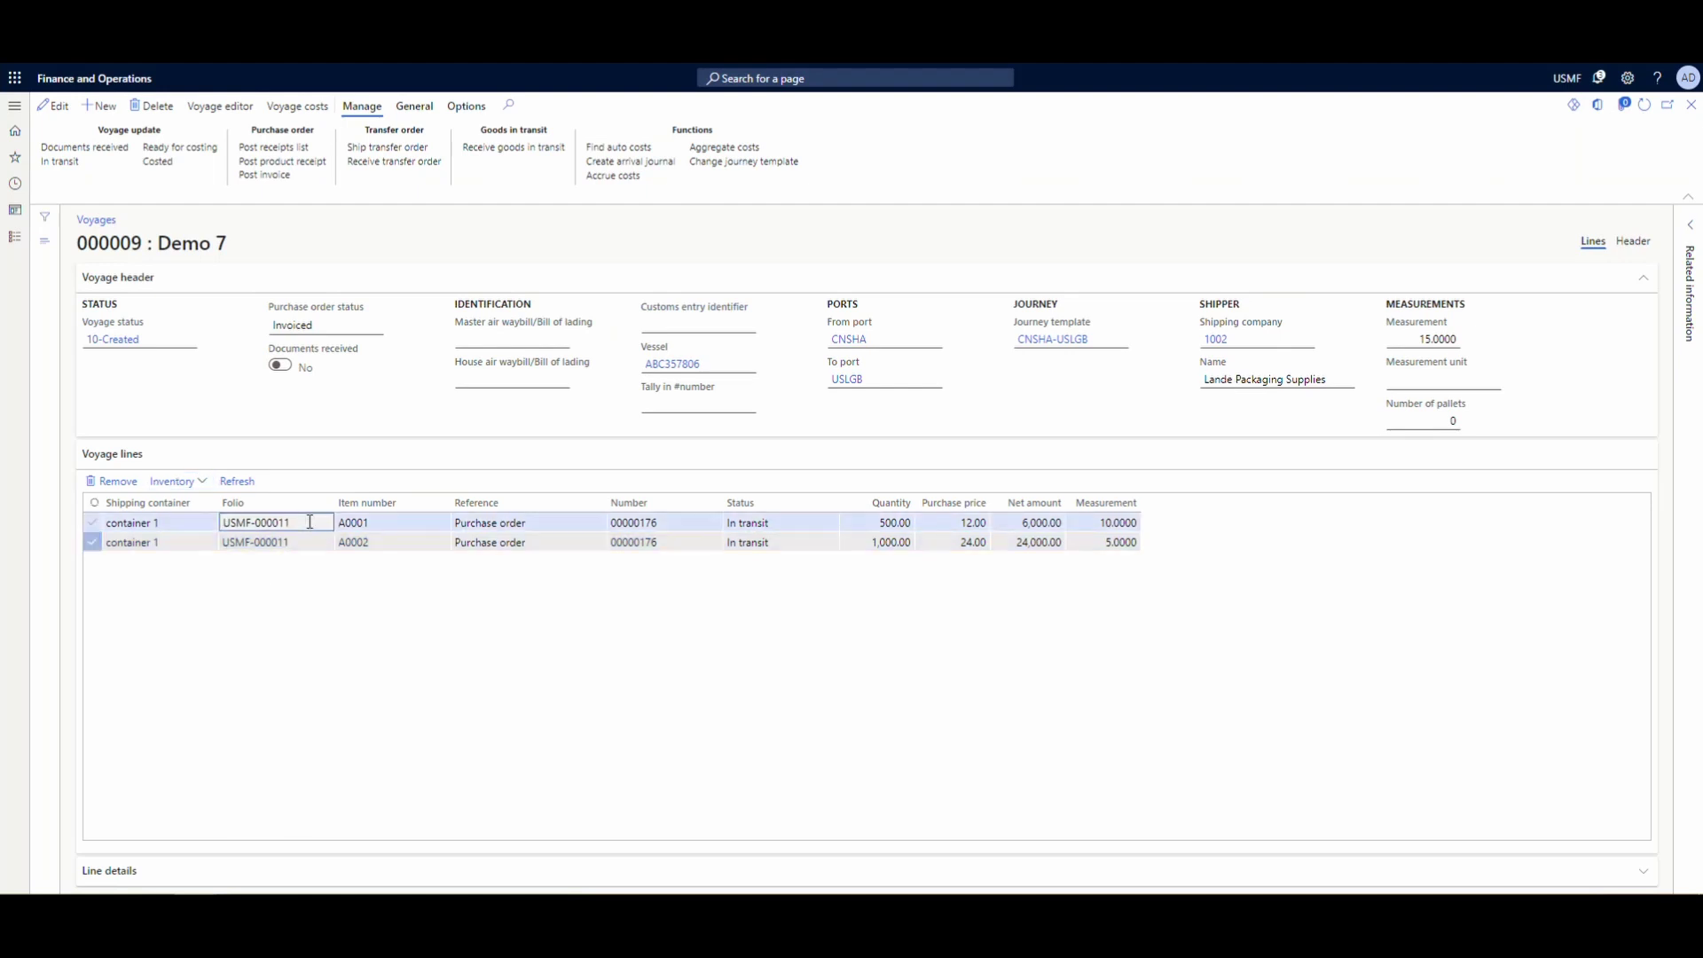
click(174, 481)
click(214, 504)
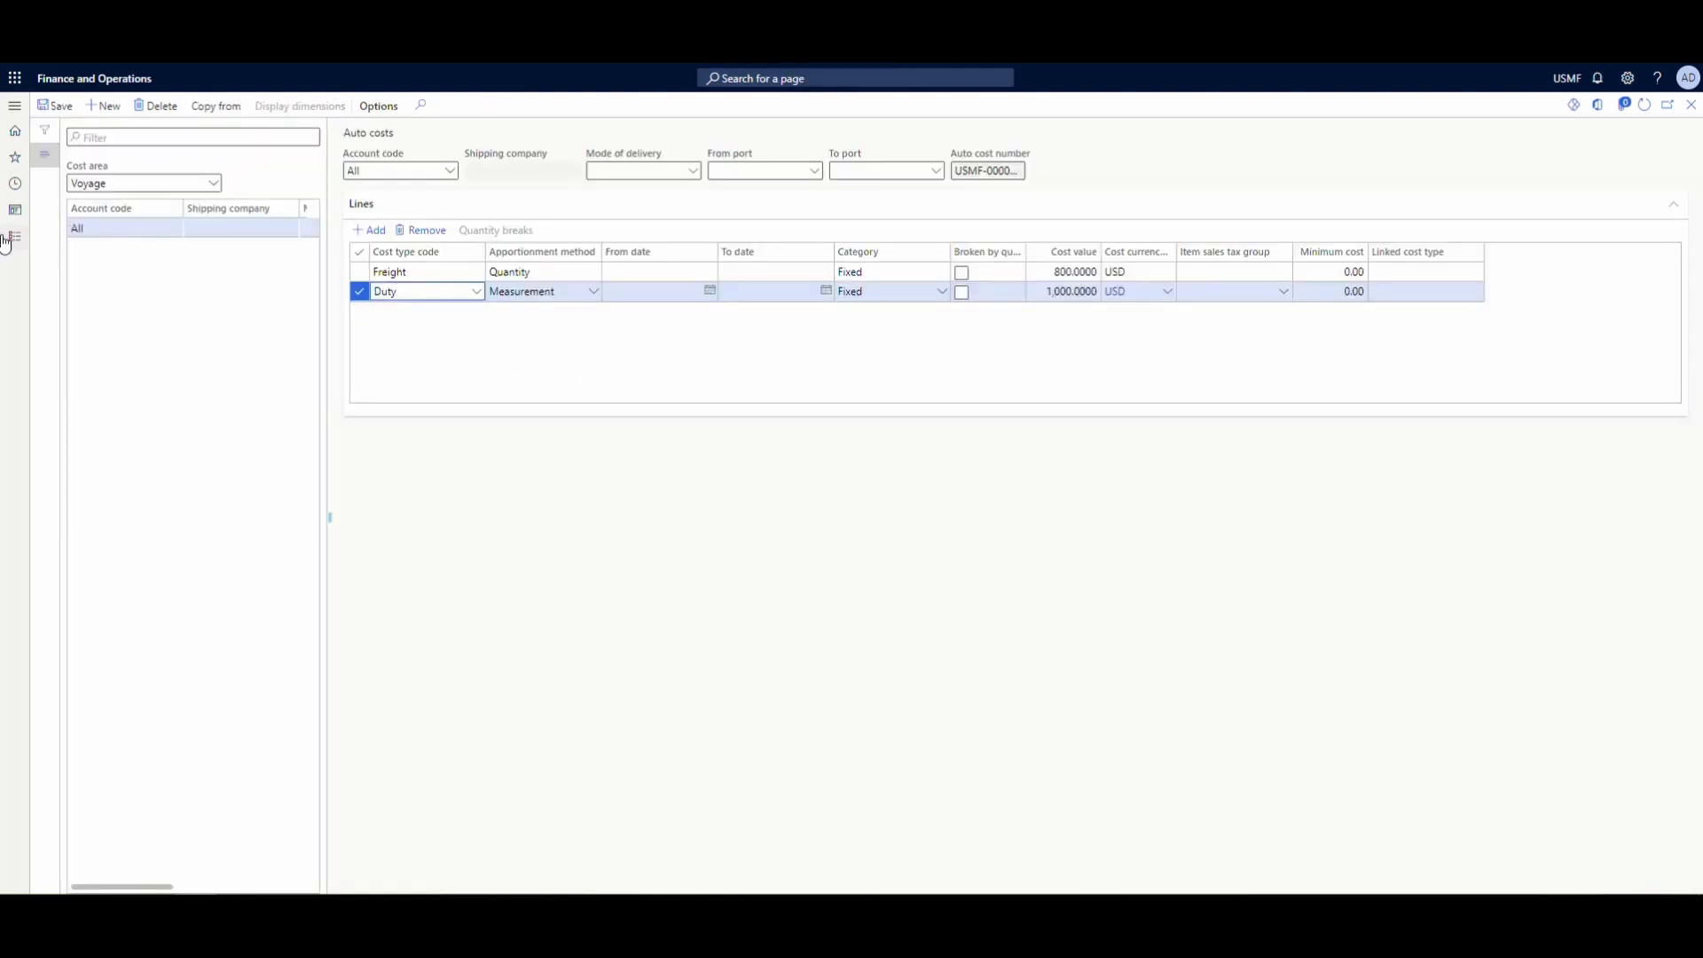
Open the Invoice journal page in the Accounts payable module
click(12, 238)
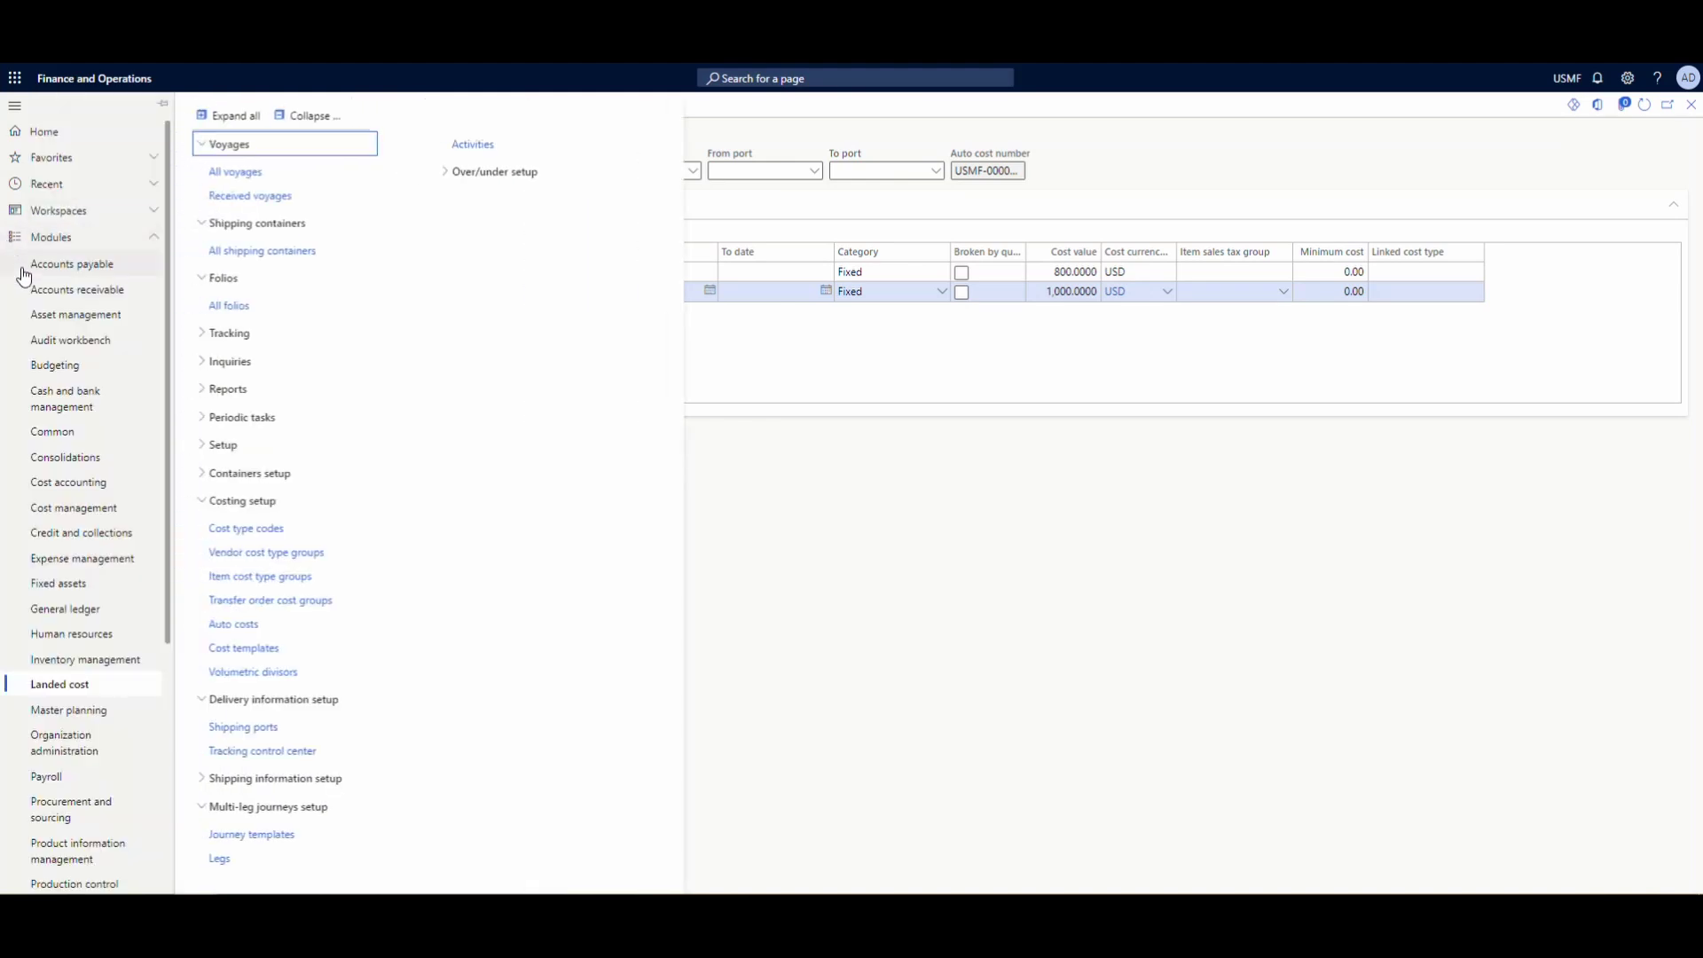
click(74, 268)
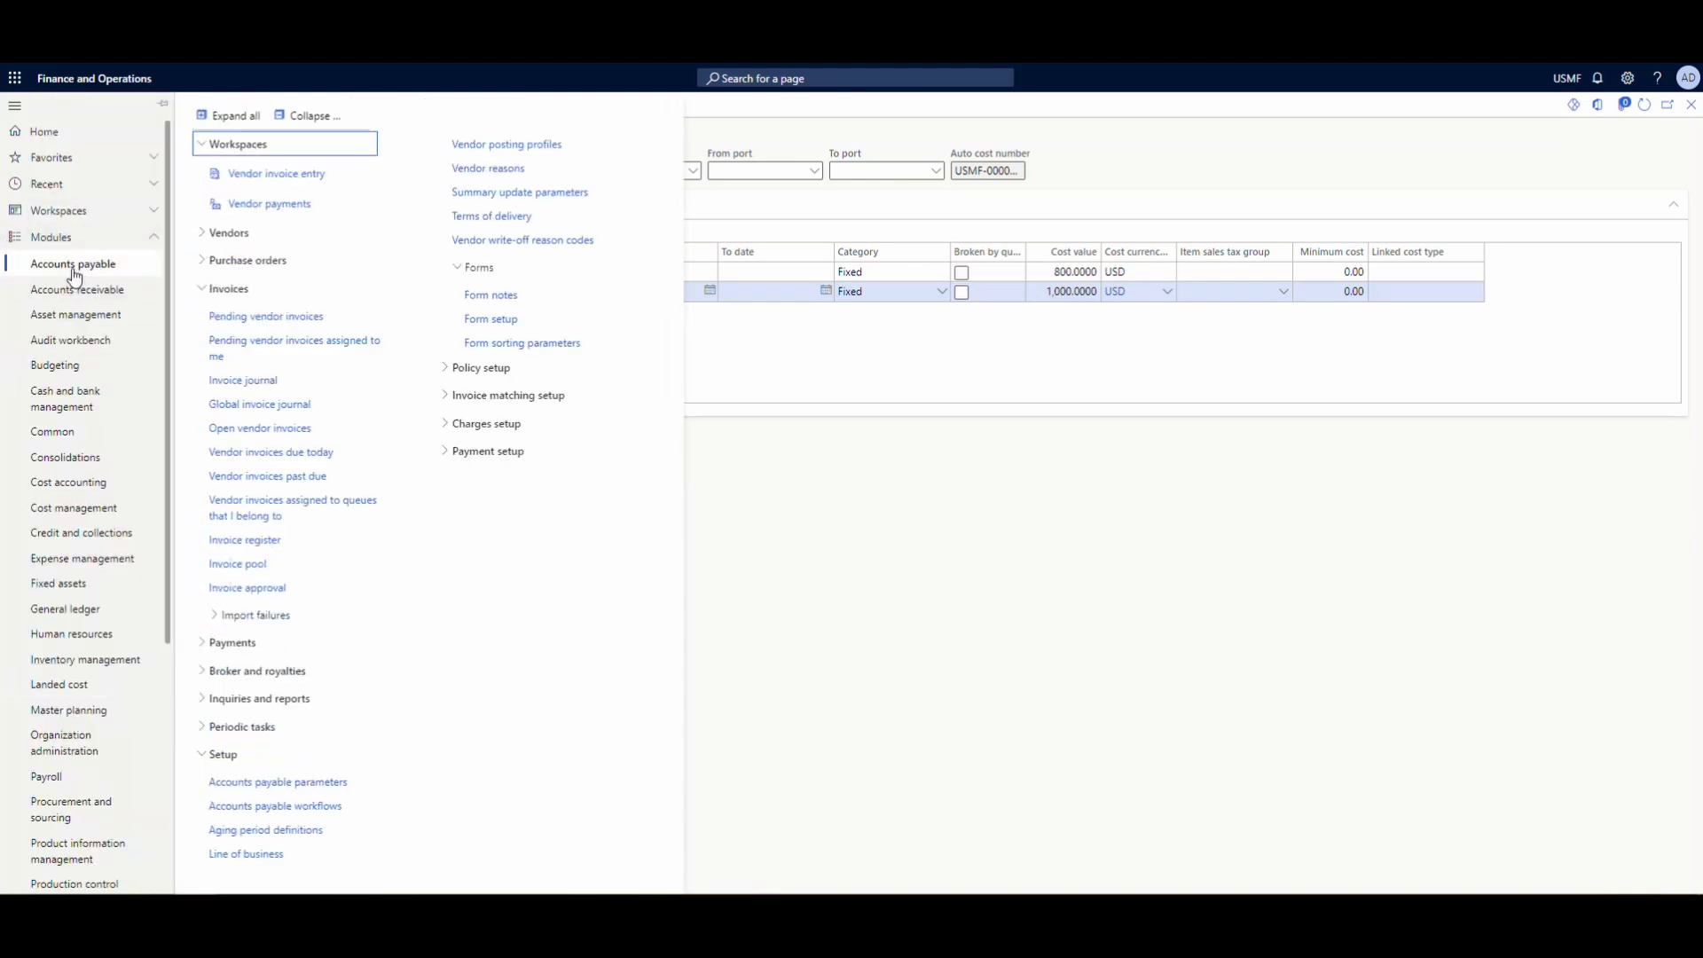
click(269, 379)
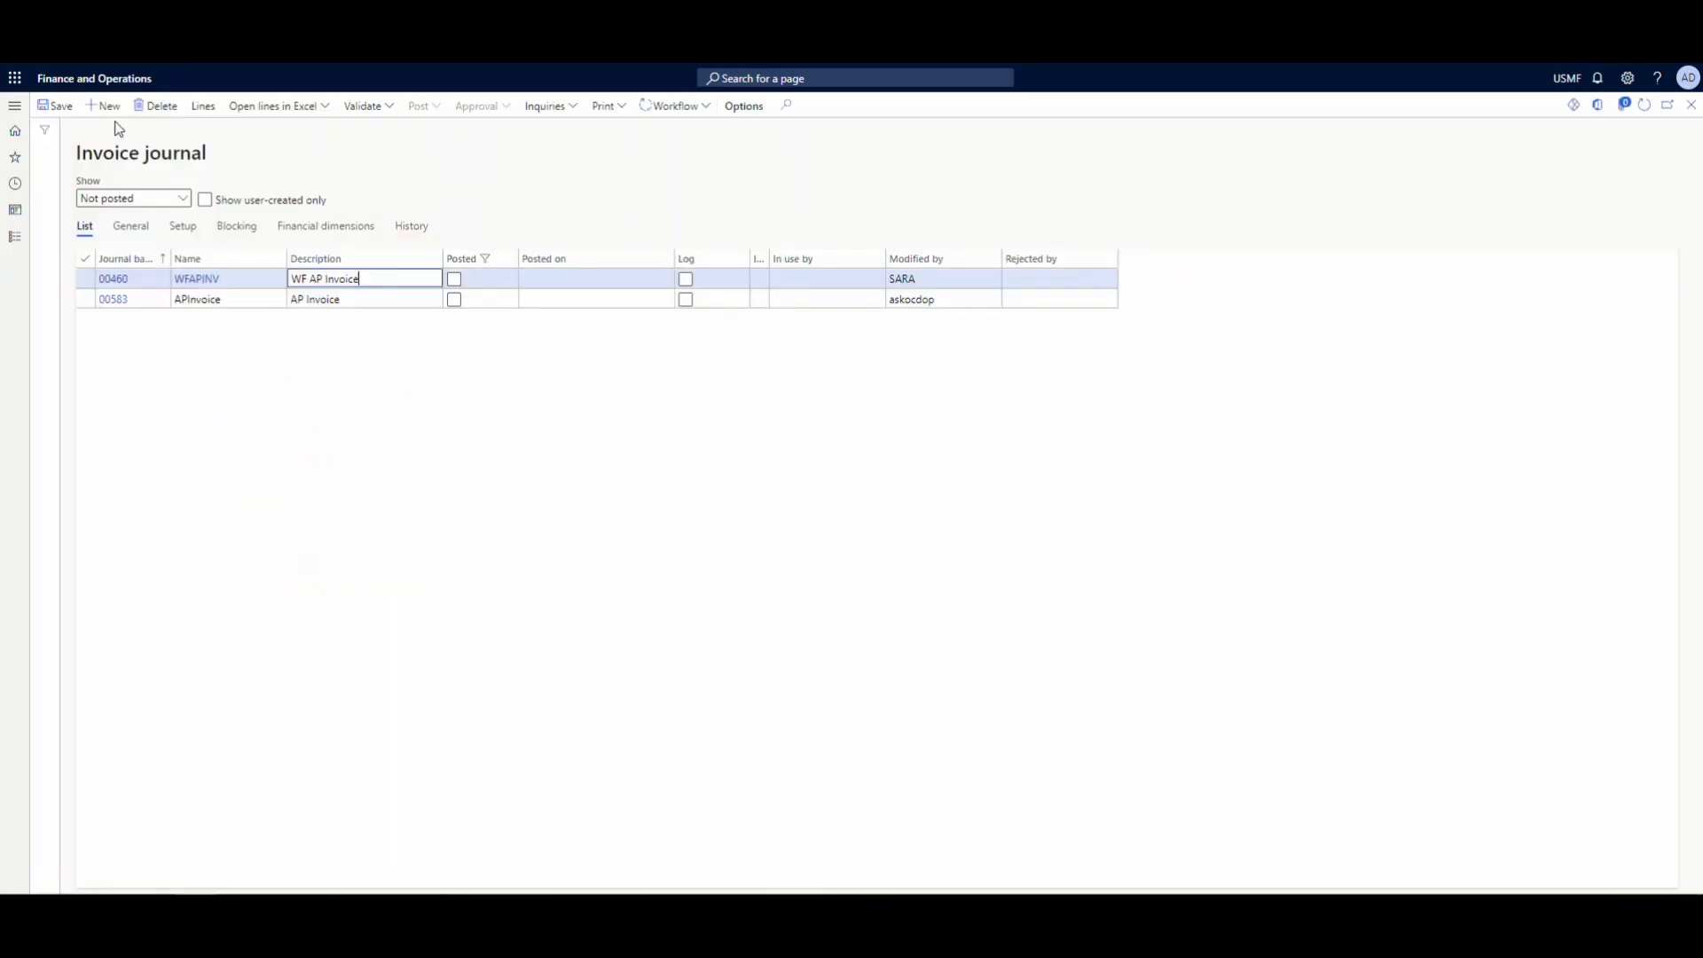
Create a new invoice journal with the name APInvoice and open its lines
click(103, 106)
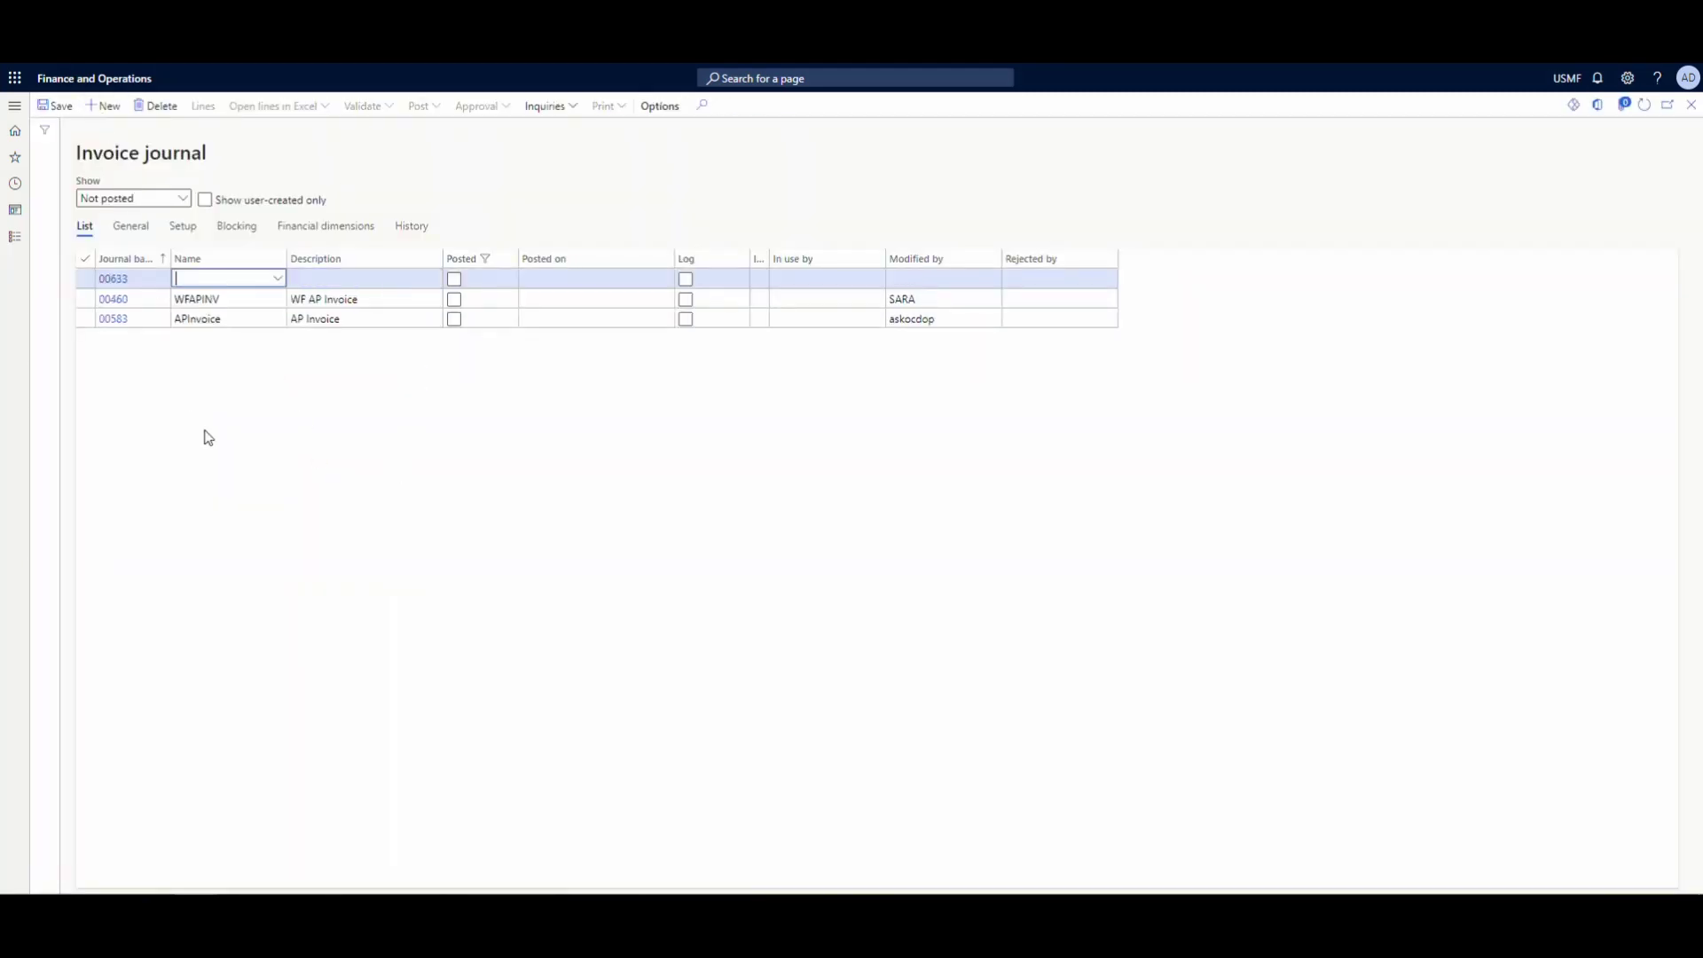
click(277, 279)
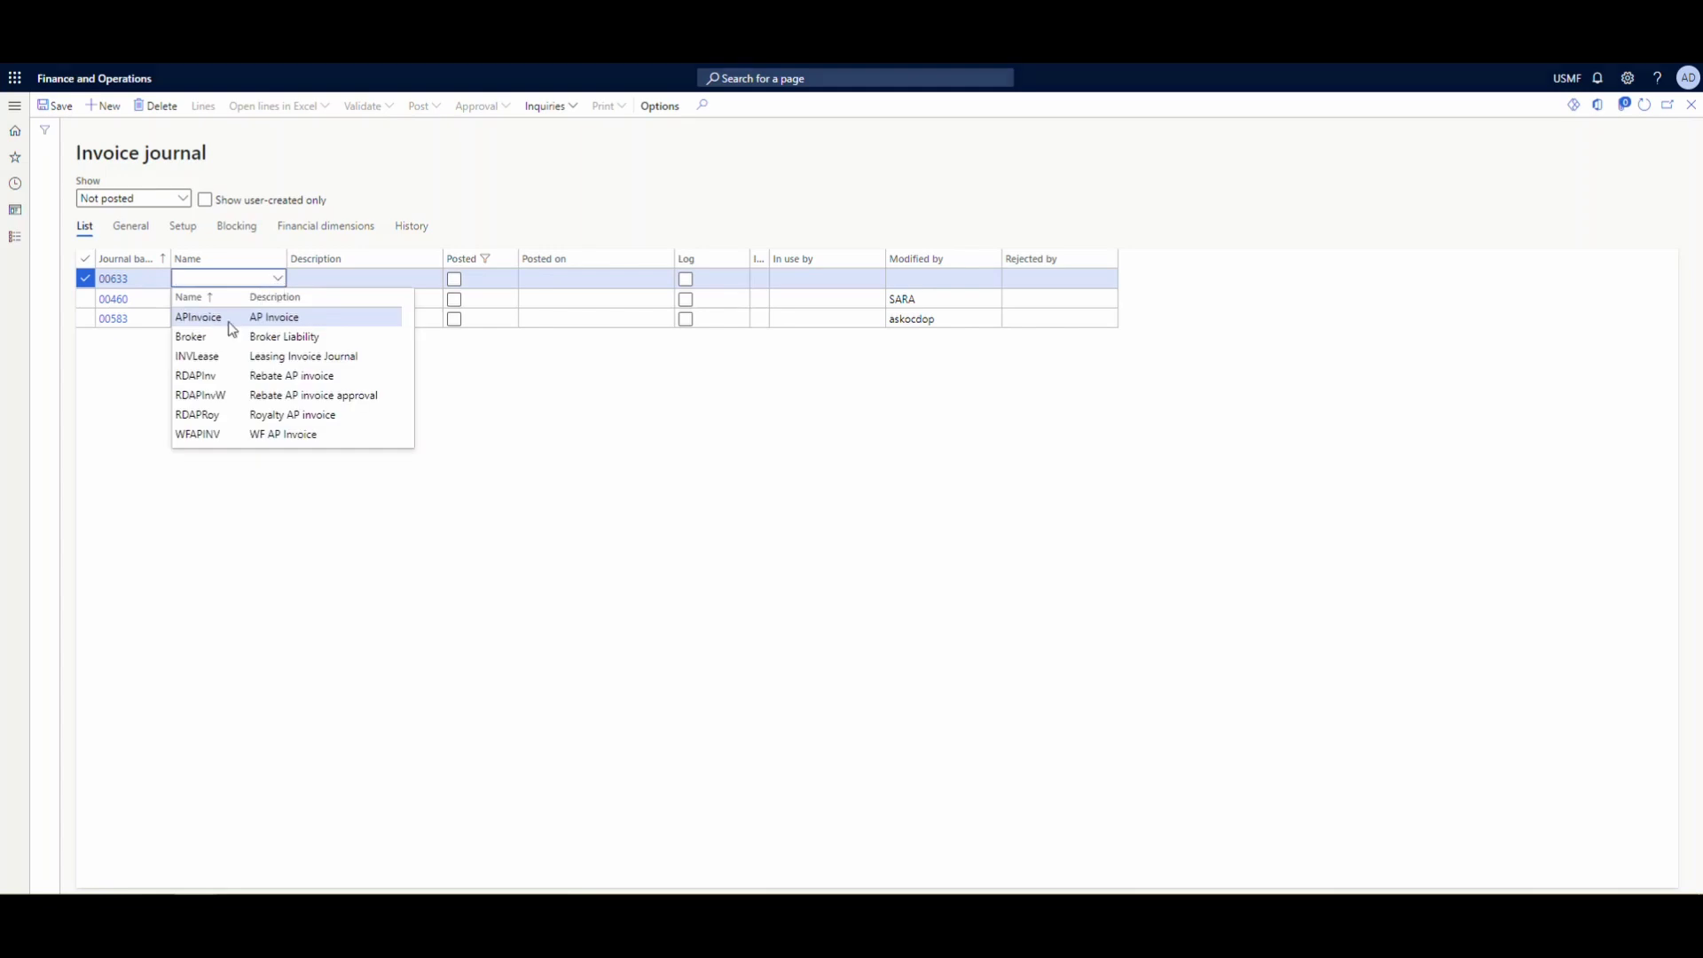
click(230, 321)
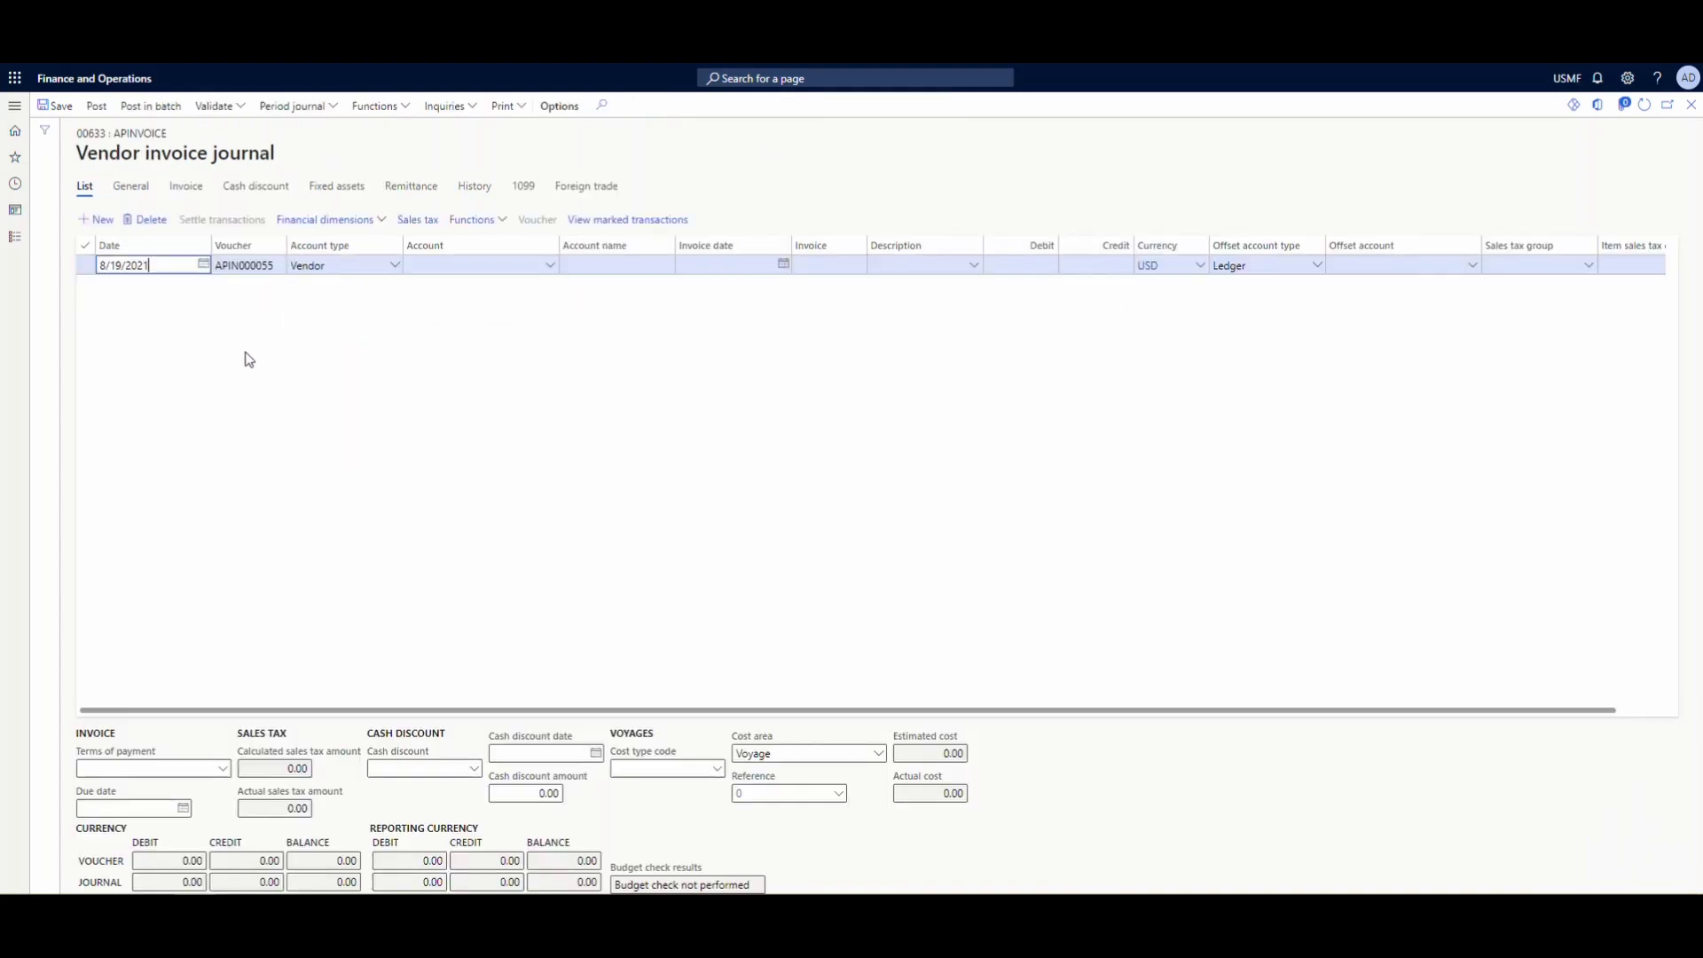
Fill the journal line with the Lande Packaging Supplies vendor account, invoice date 8/19/2021 and an invoice number
click(414, 271)
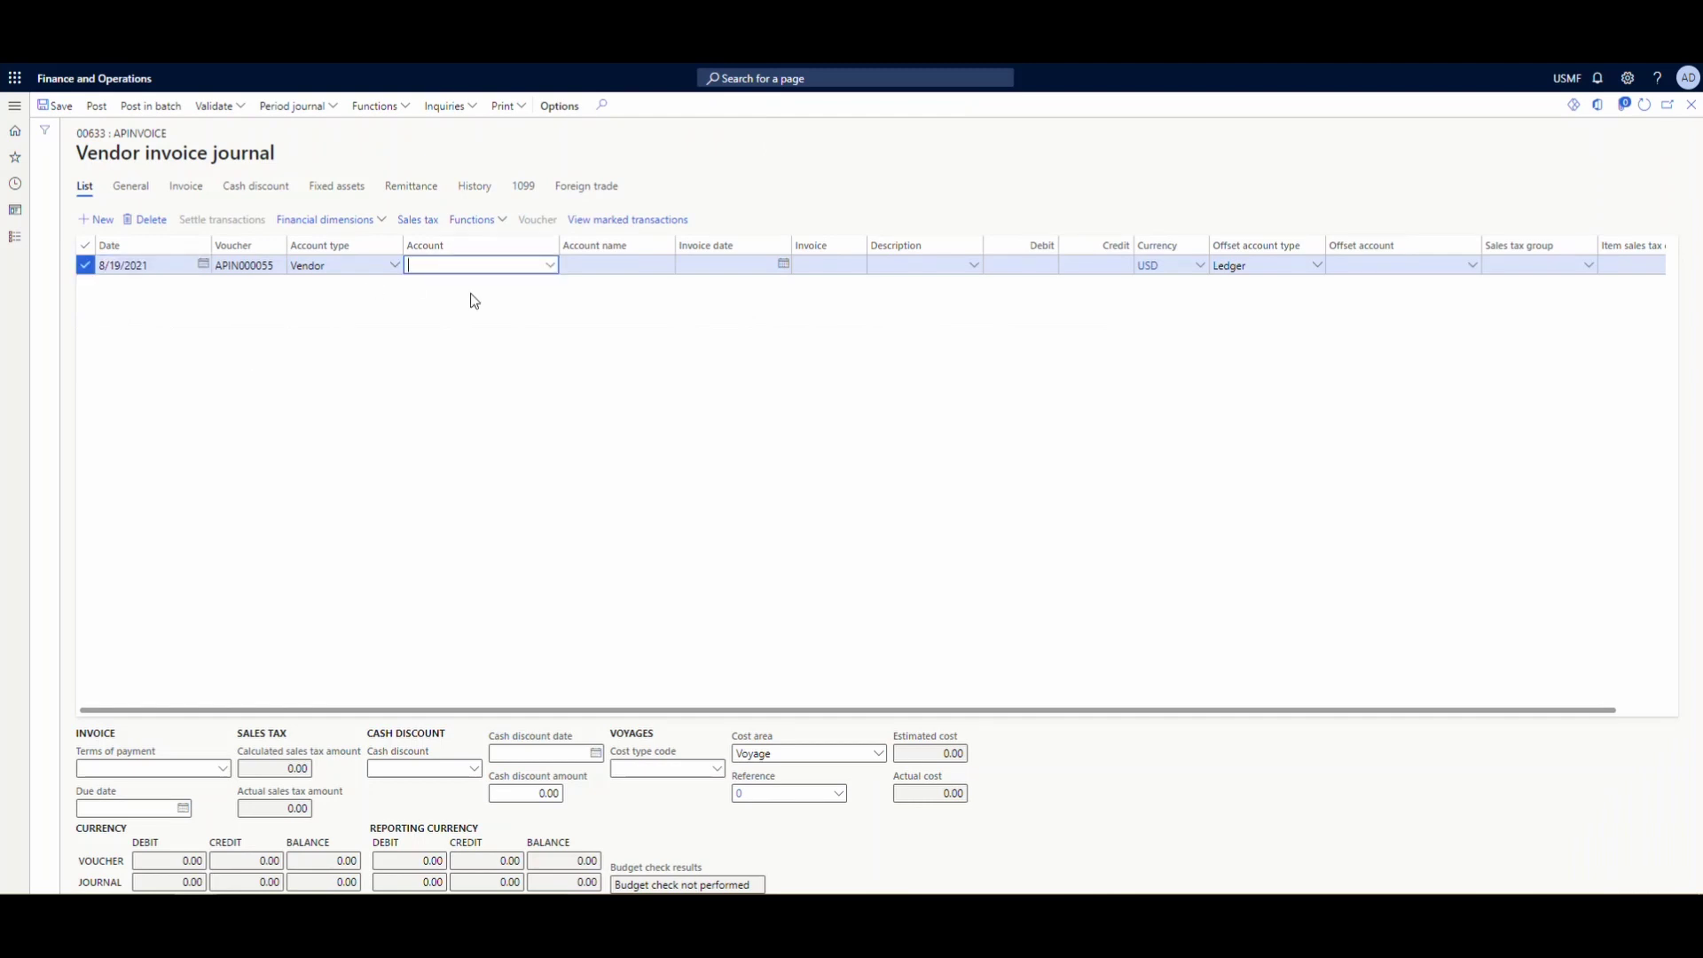
key(Tab)
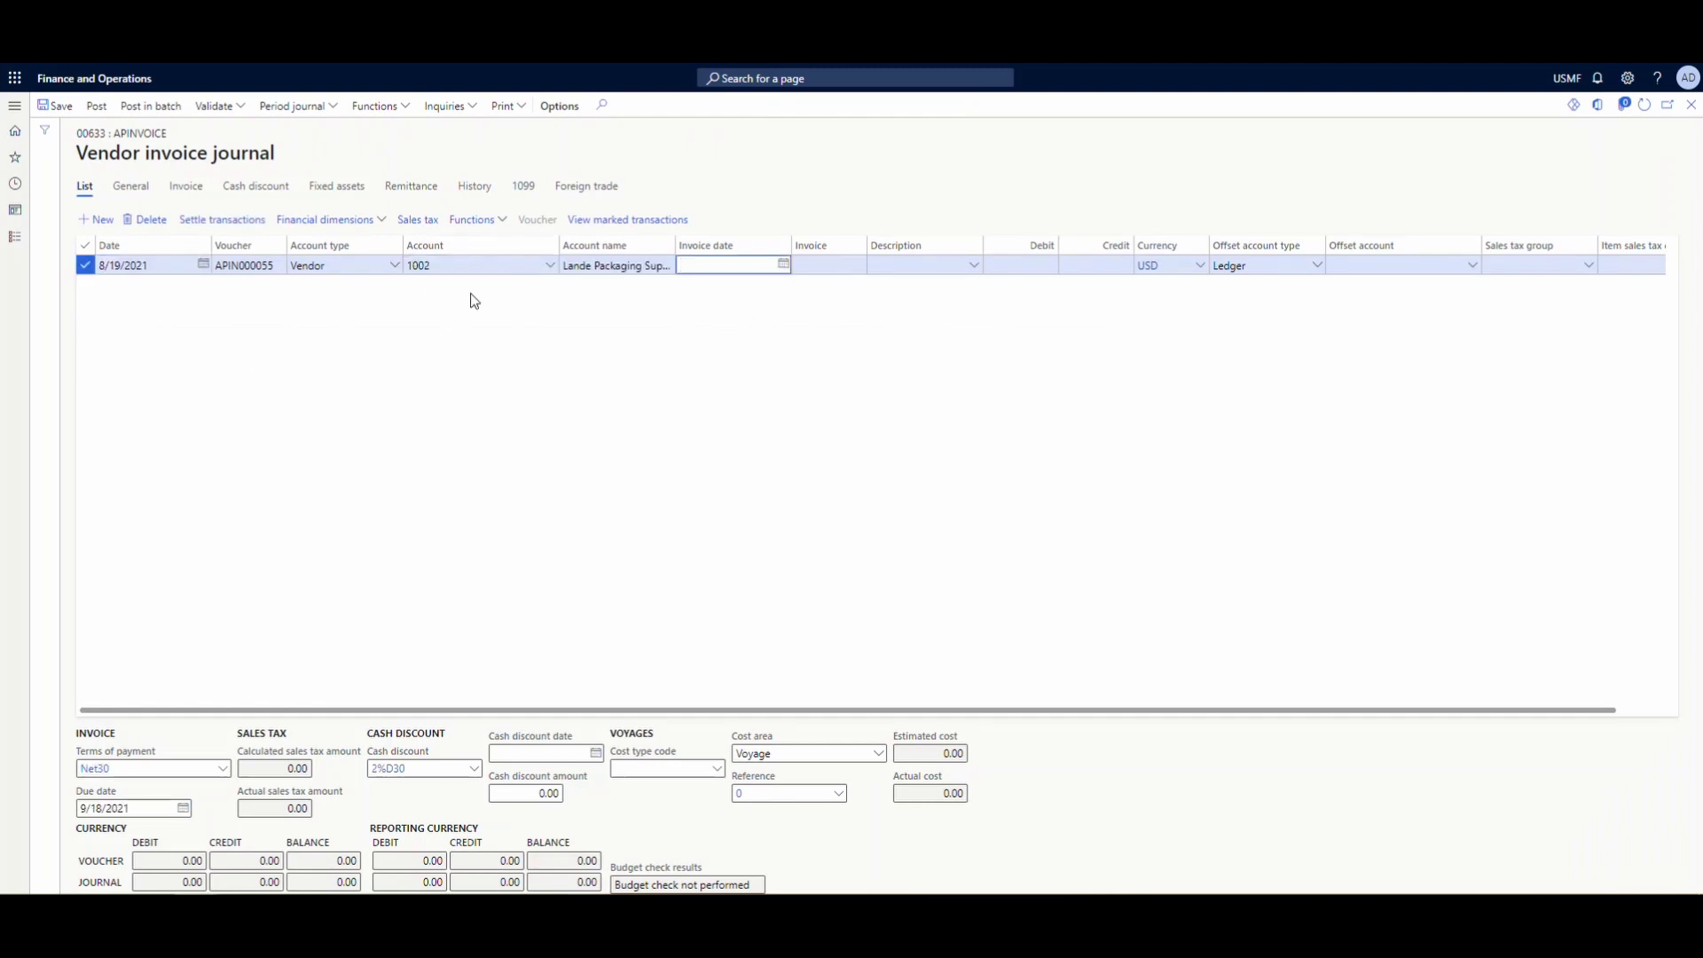
click(783, 264)
click(786, 387)
key(Tab)
text(545165123)
key(Tab)
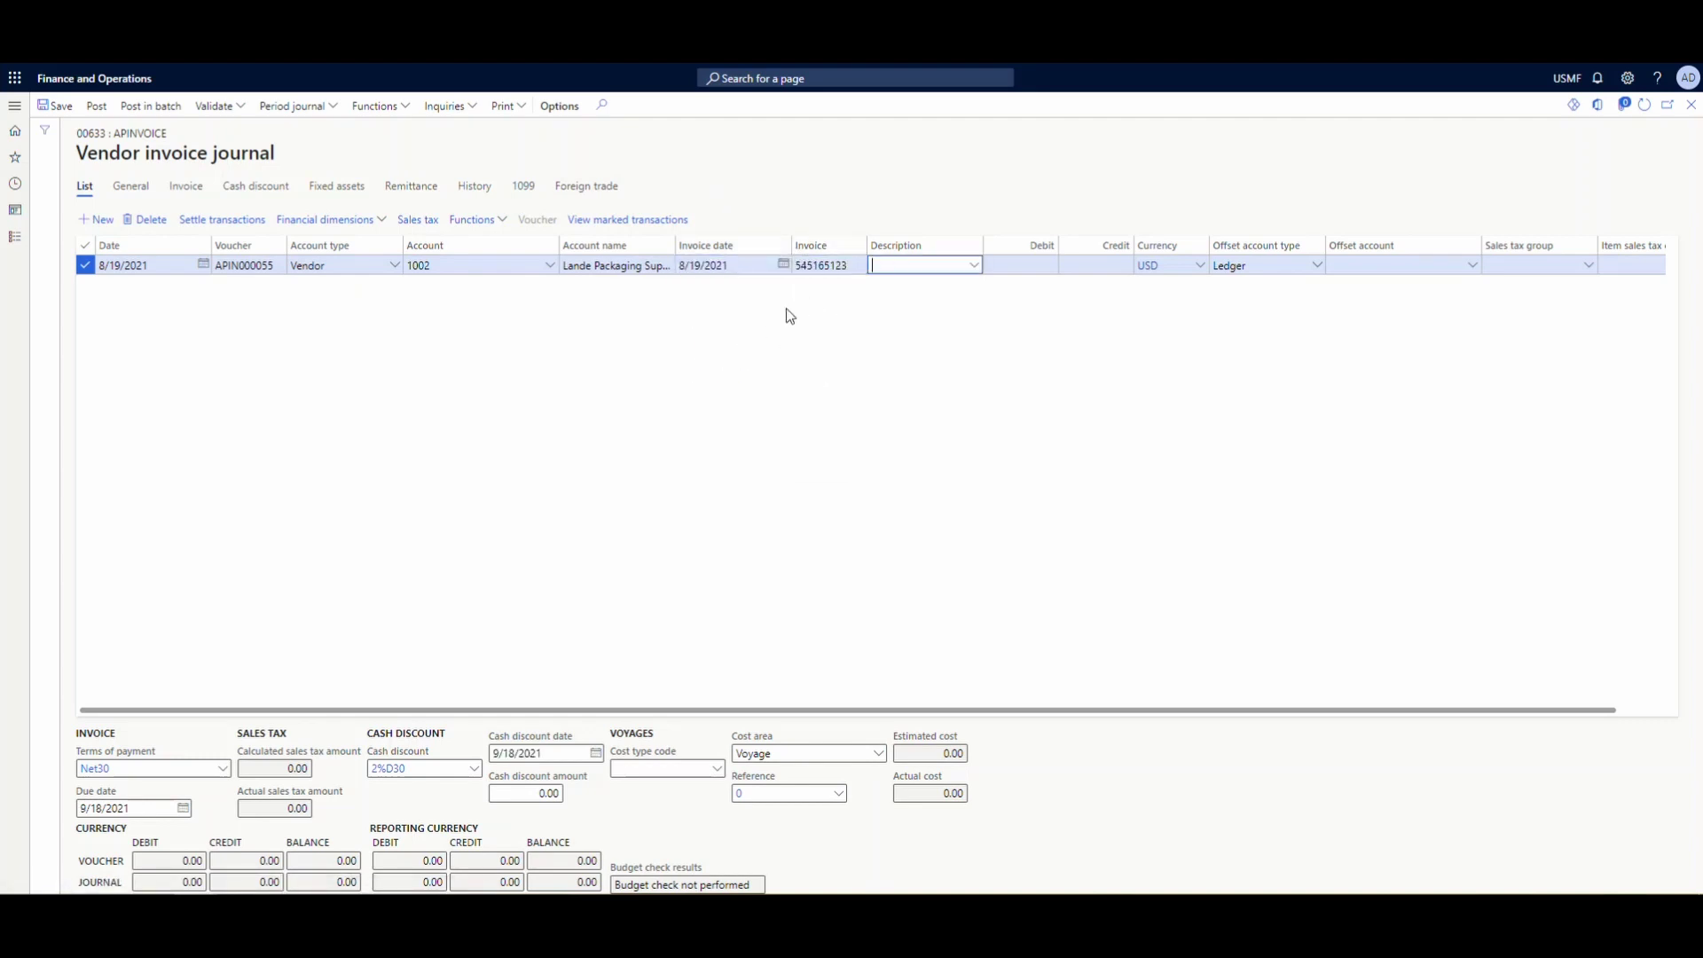
Give the vendor line the description "invoice" and a credit amount of 2,000.00
text(invoice)
key(Tab)
key(Tab)
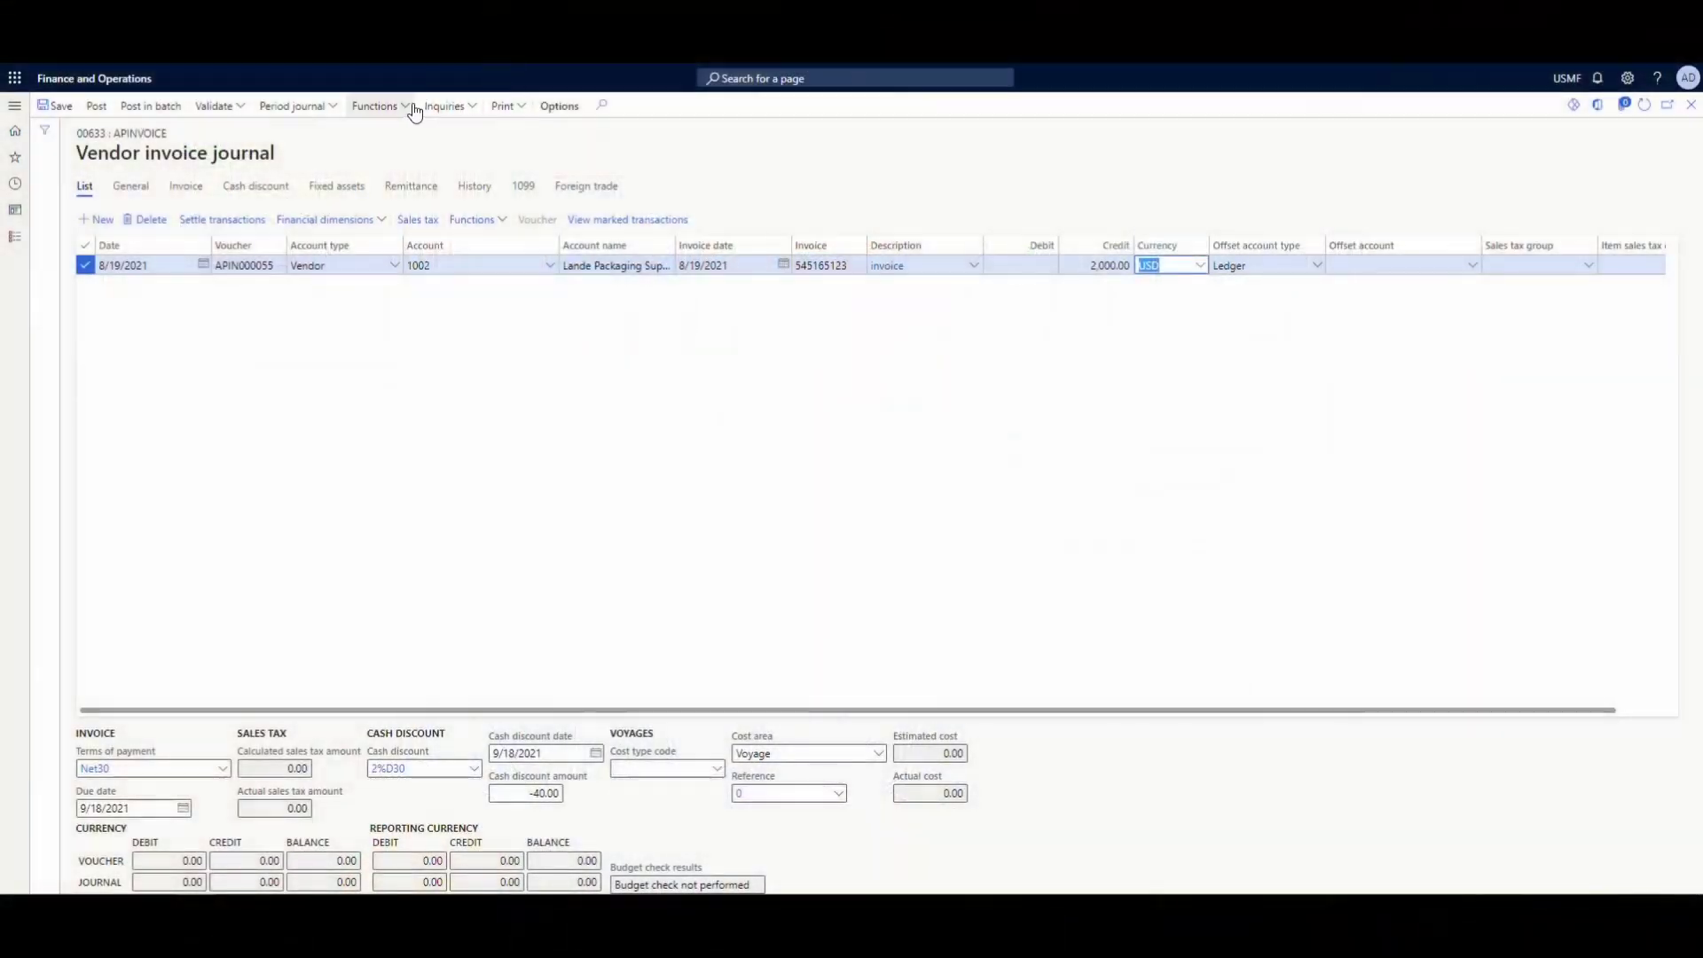
Start selecting voyage costs for the vendor line, with cost area Voyage and voyage 000009 (Demo 7)
click(410, 105)
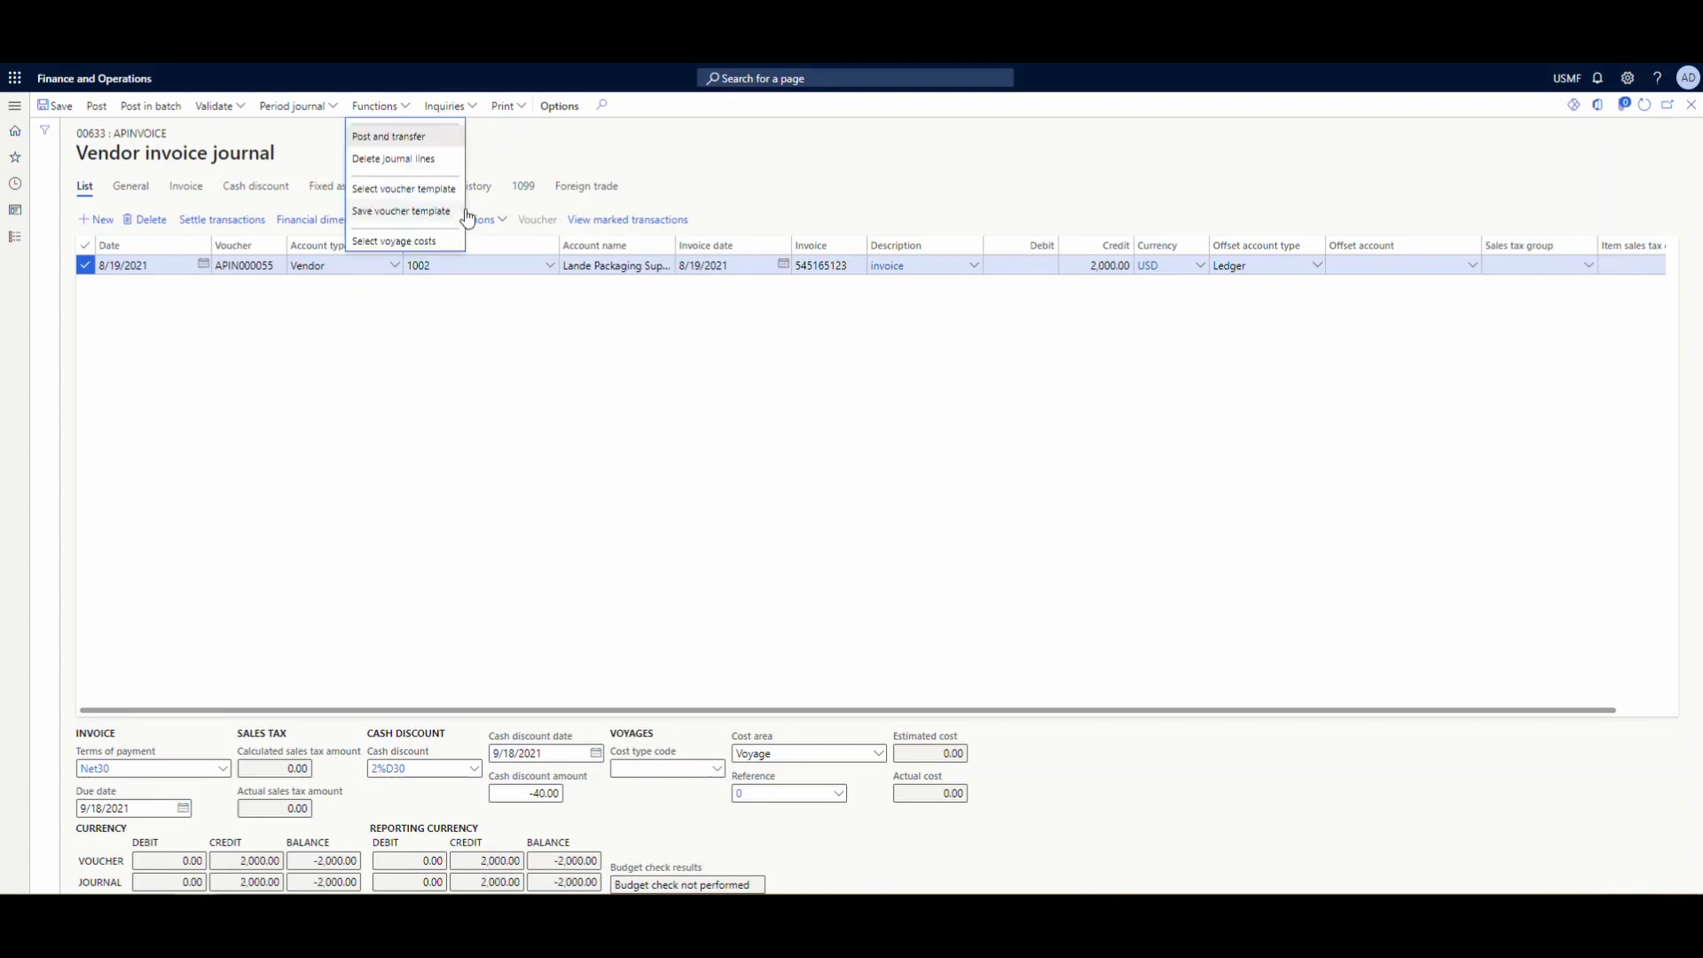
click(428, 242)
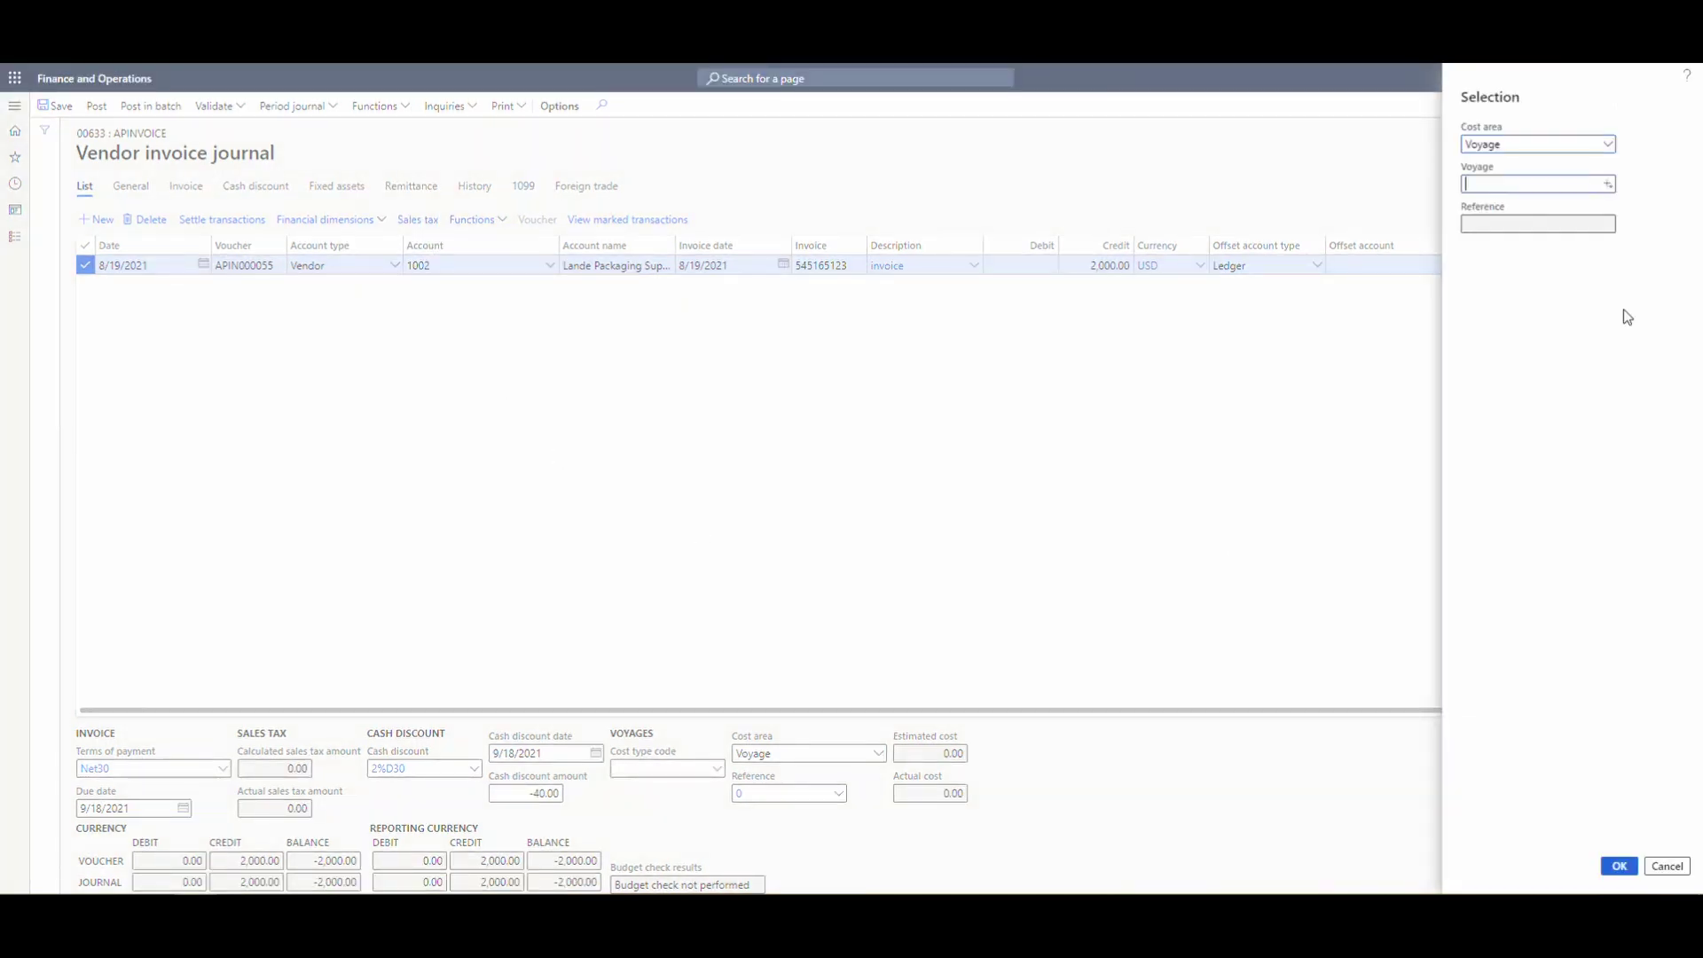
scroll(1420, 302, down, 1)
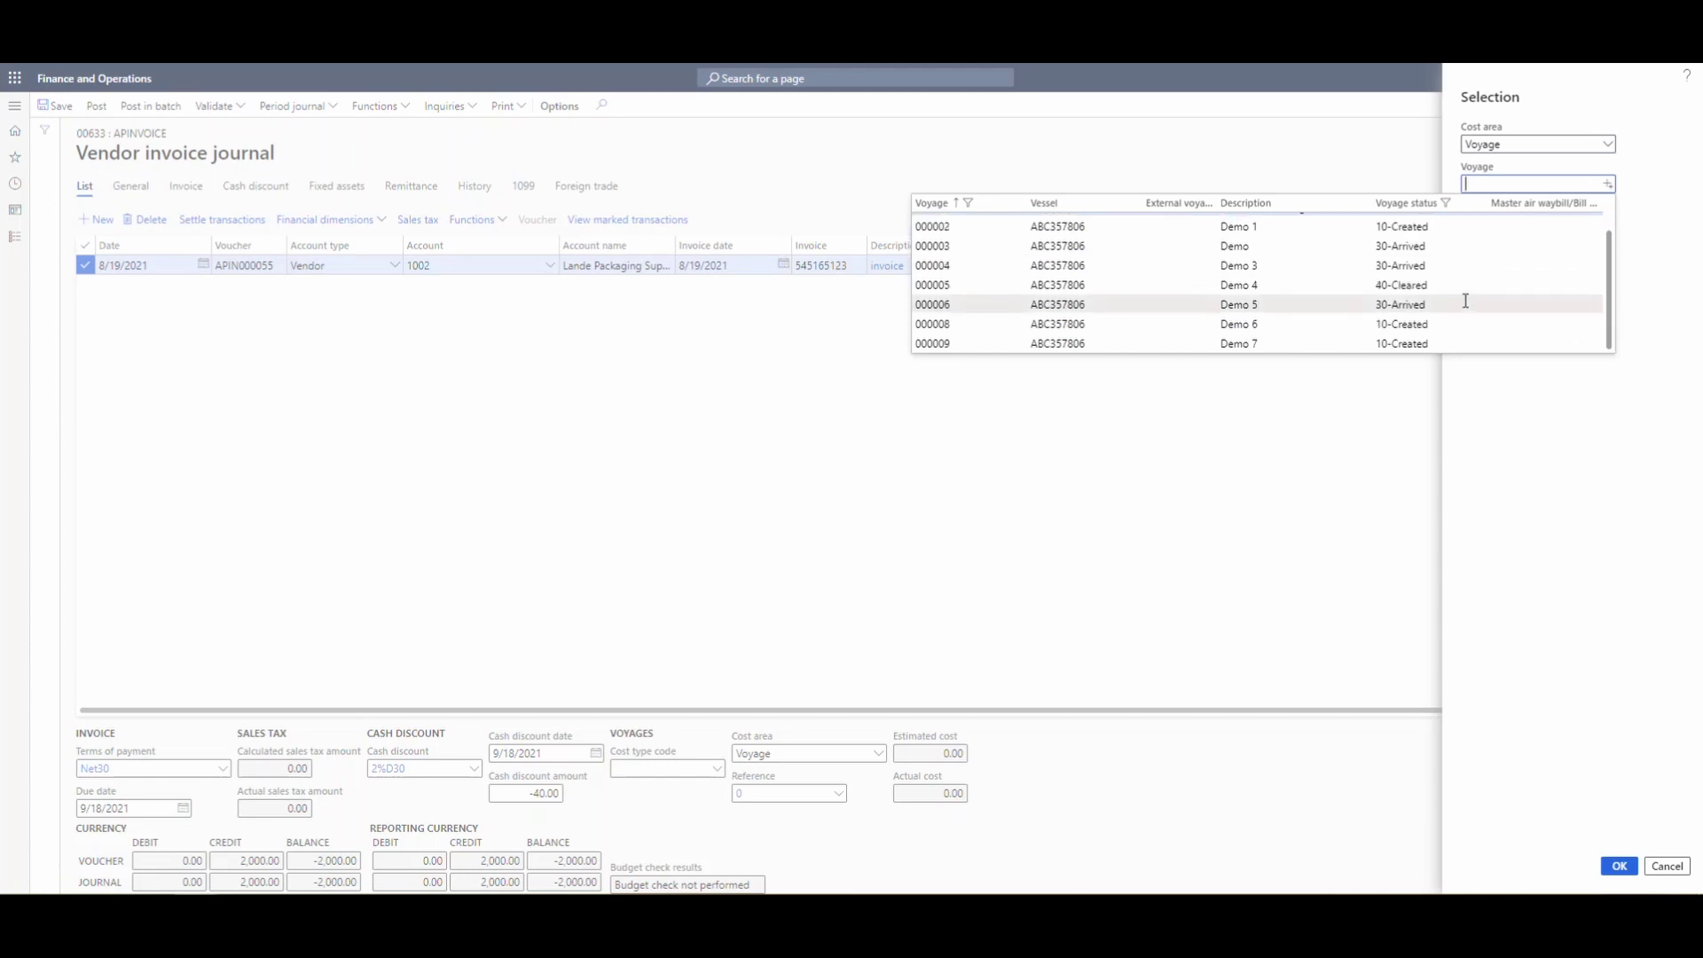
click(946, 342)
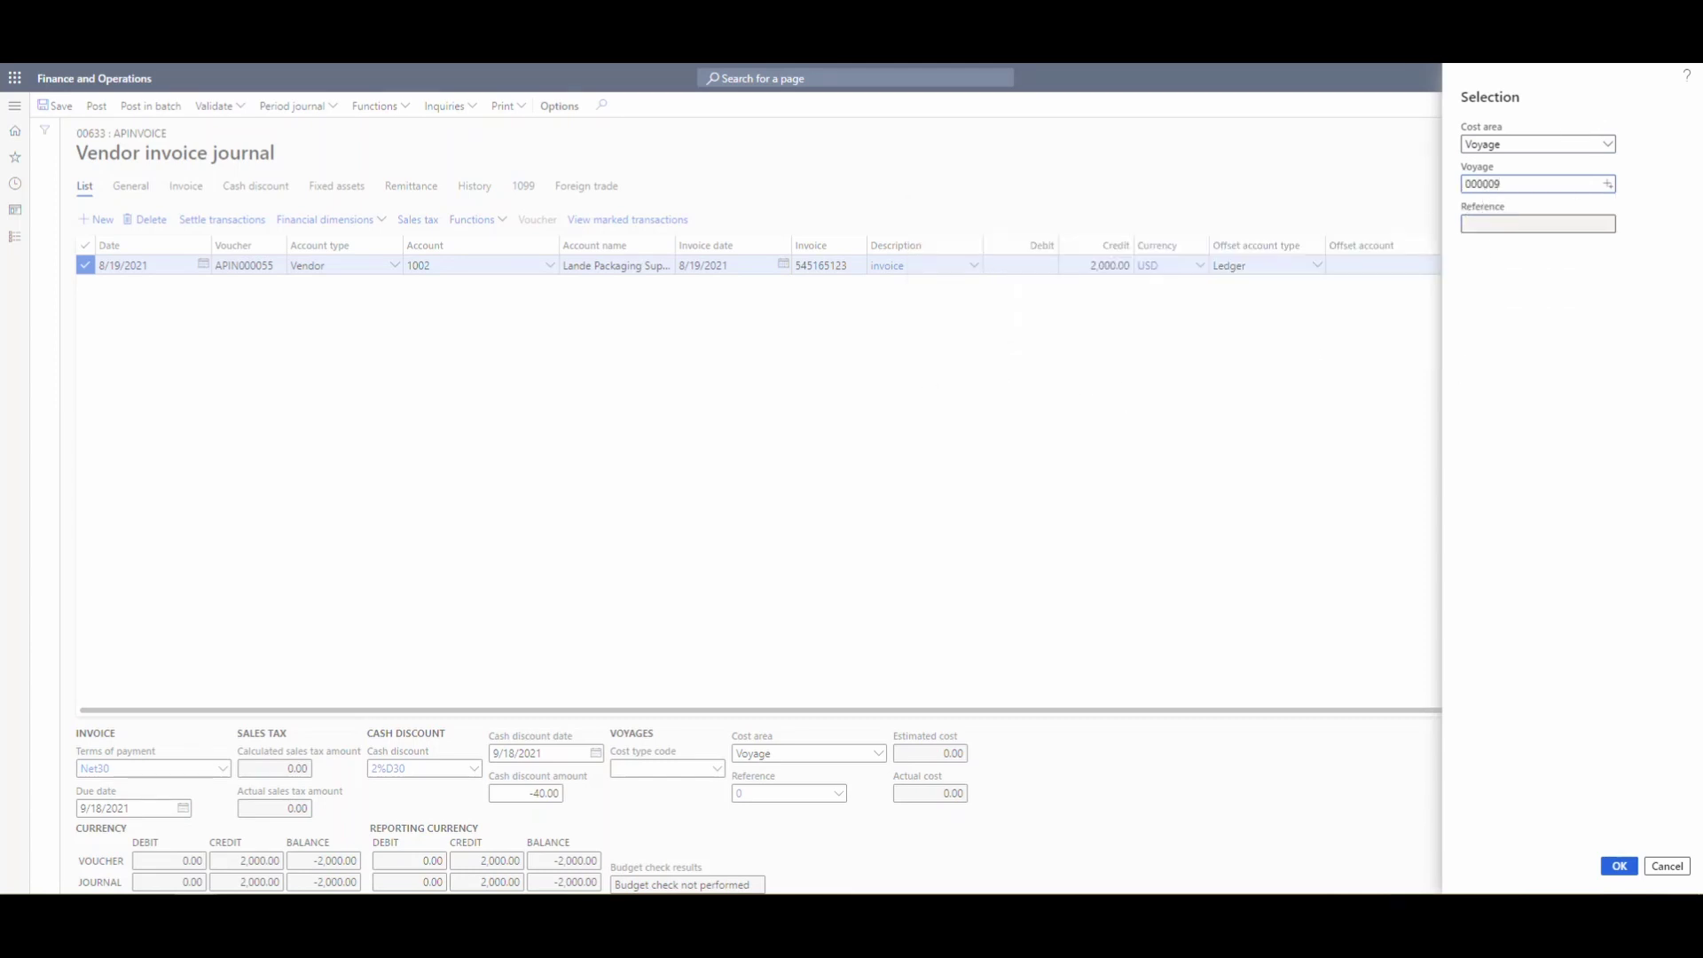
click(1620, 867)
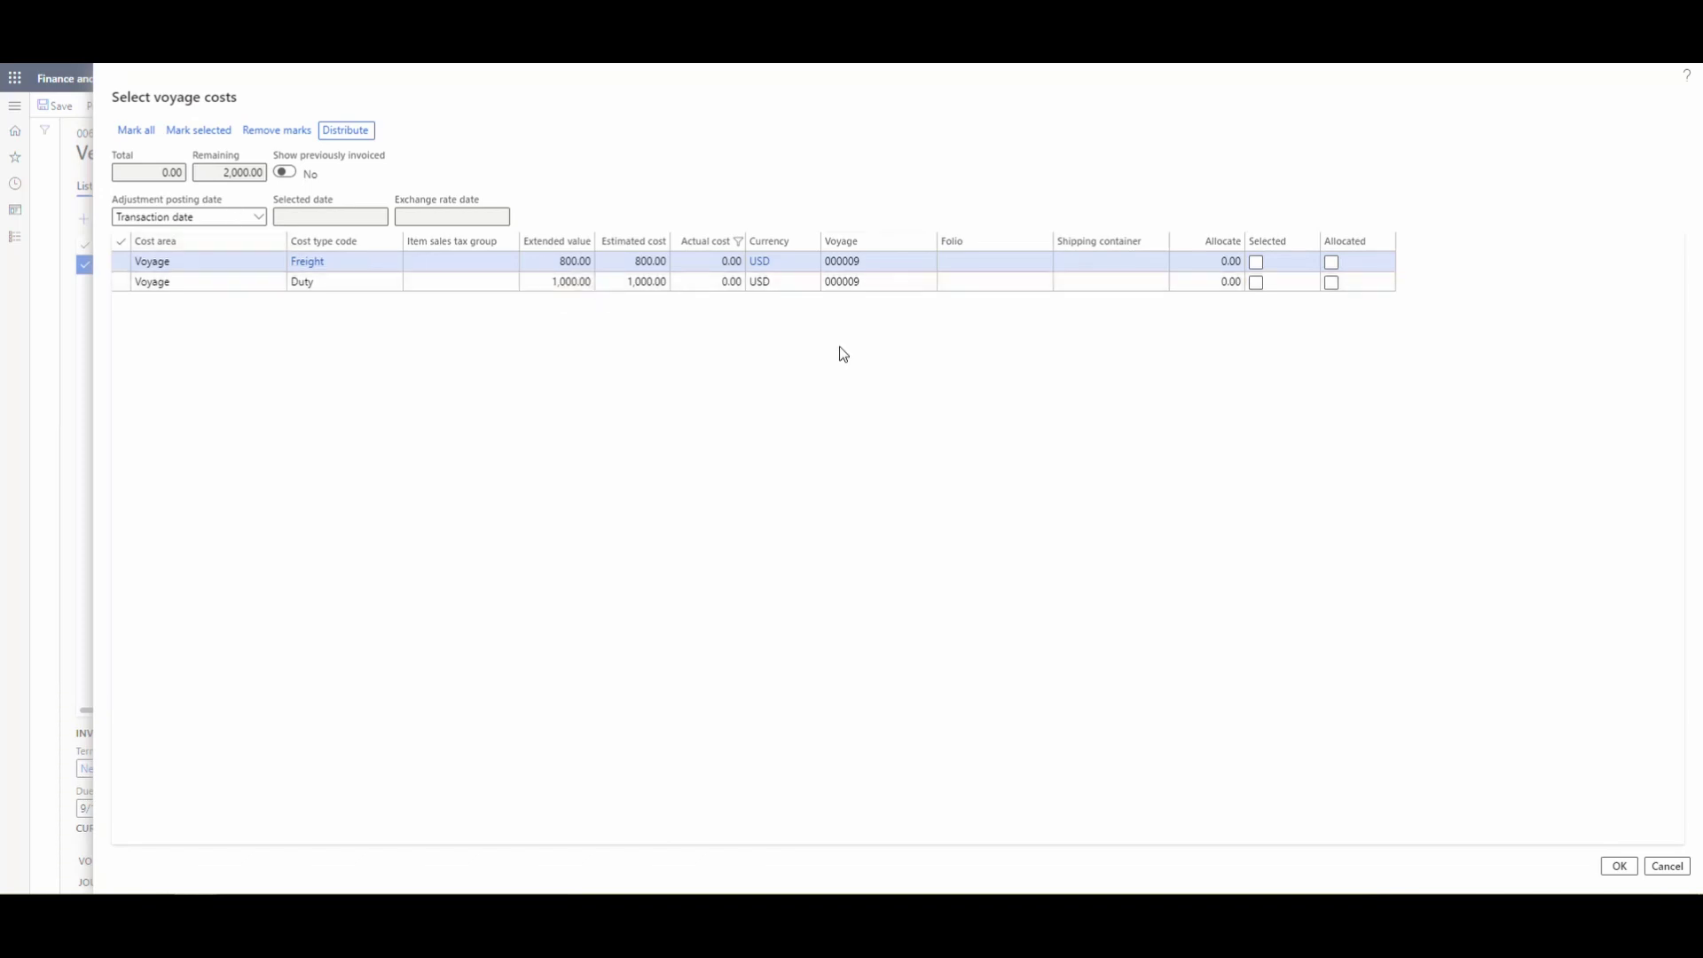
Allocate 1,000.00 each to the Freight and Duty costs of the voyage and post the invoice journal
click(1208, 260)
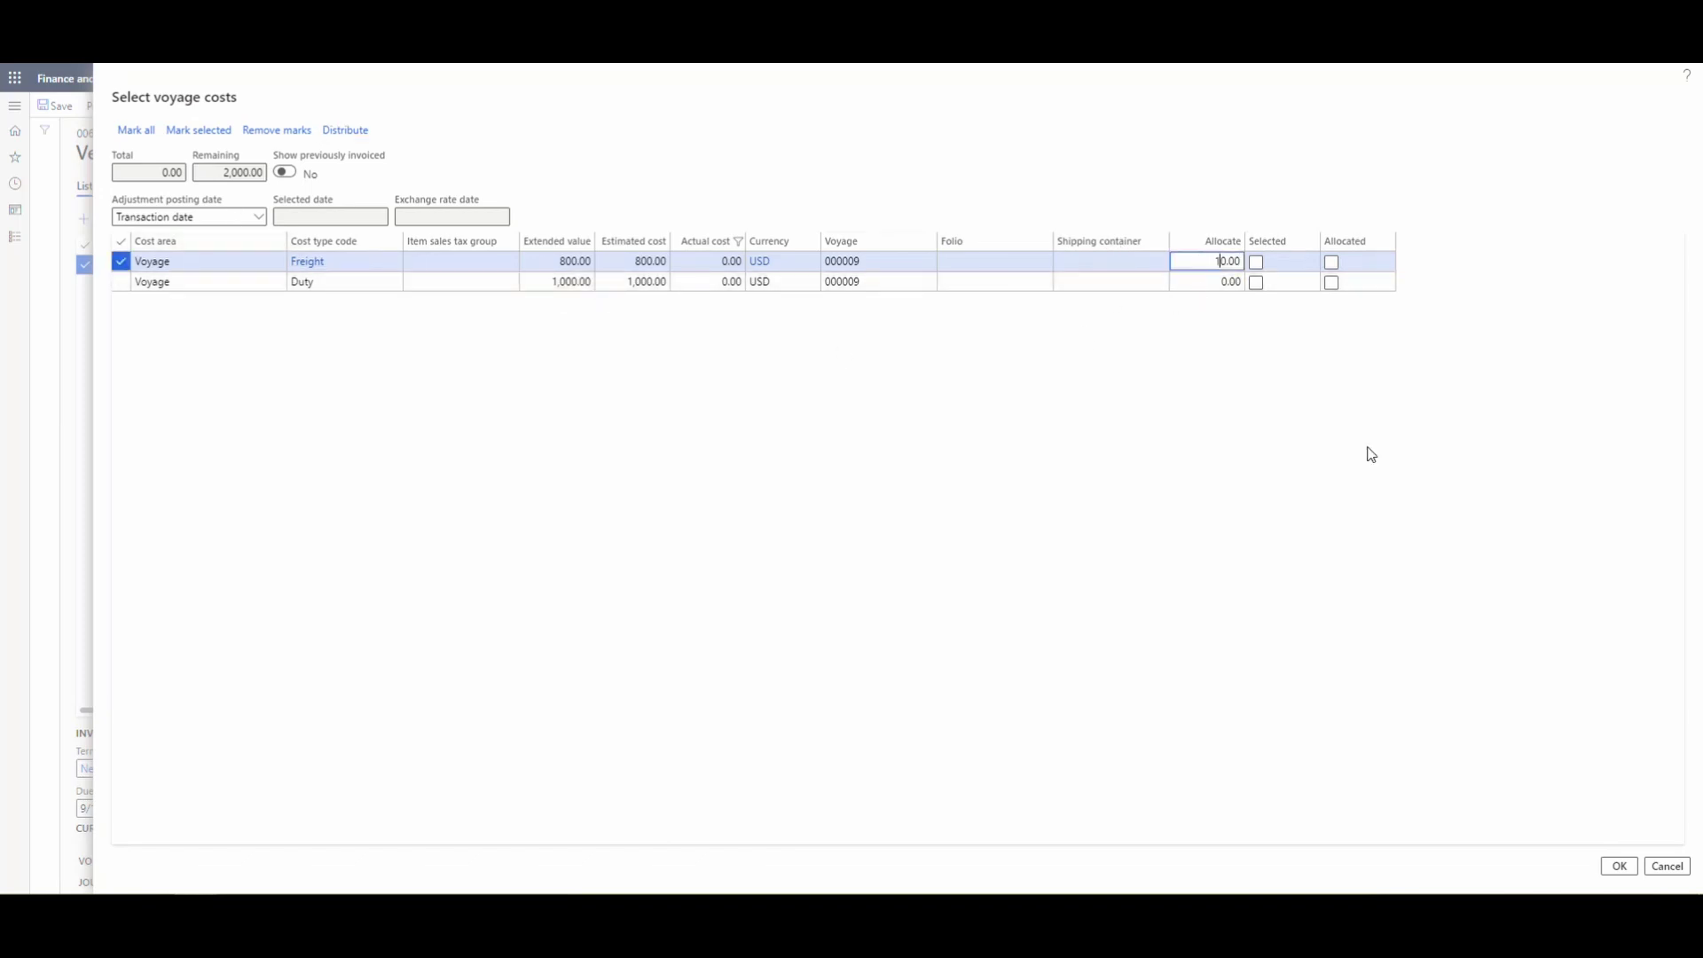
key(Down)
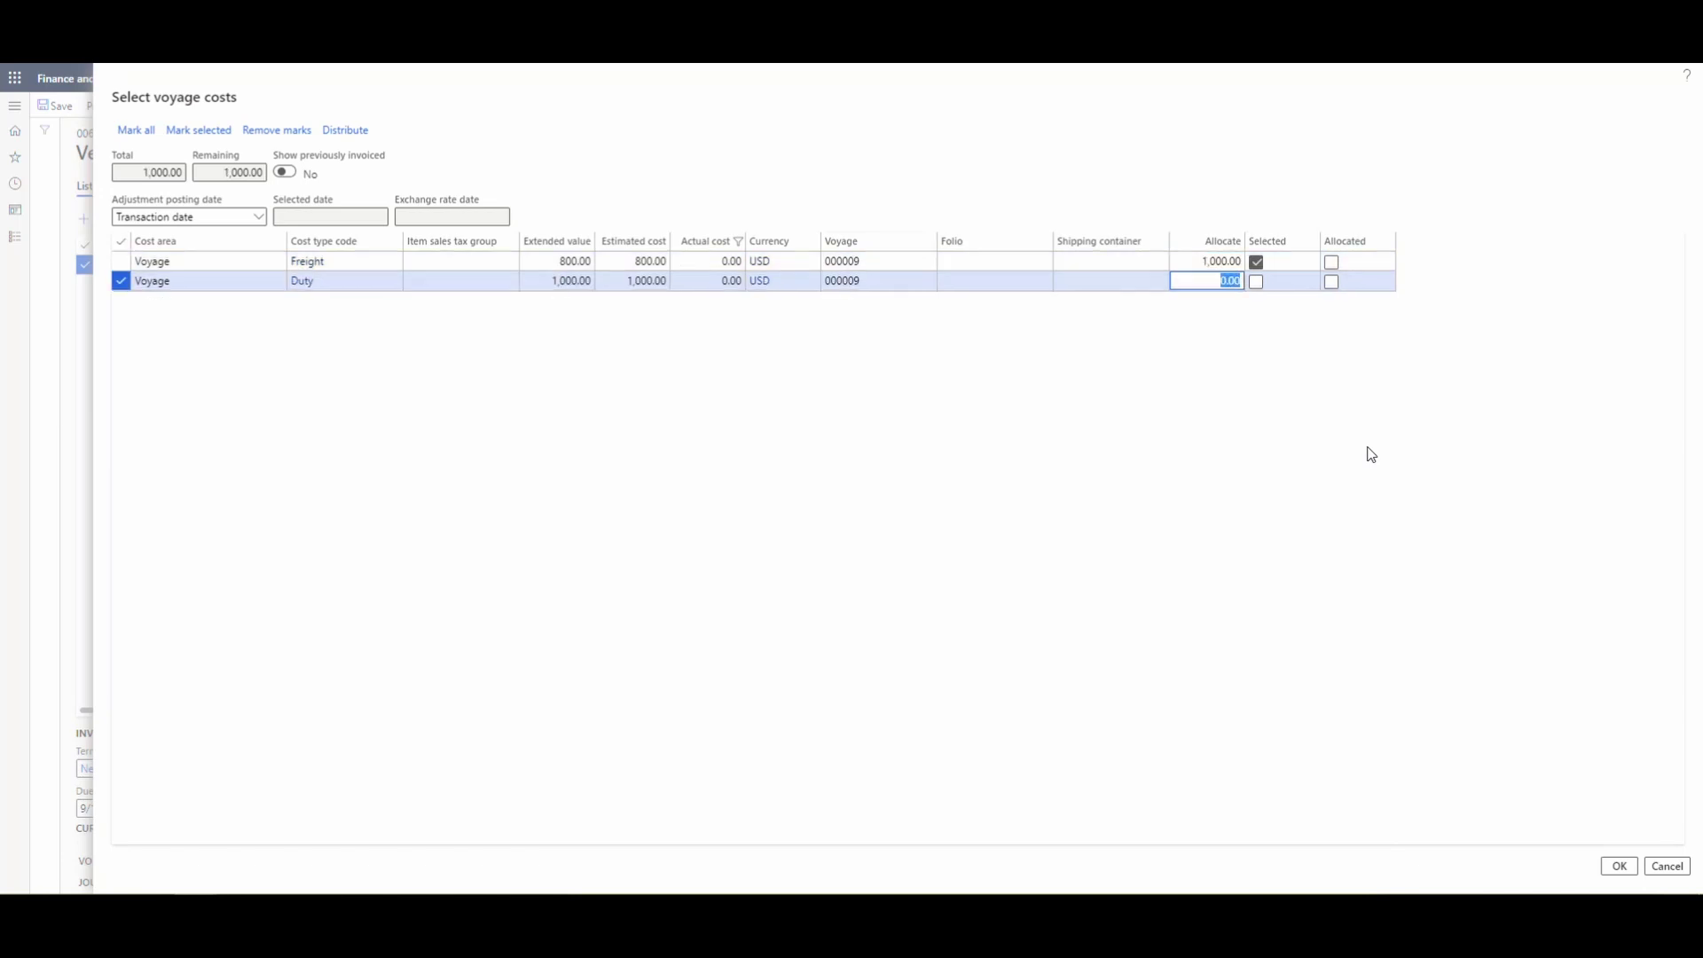
text(1,)
text(000.00)
key(Tab)
click(1620, 868)
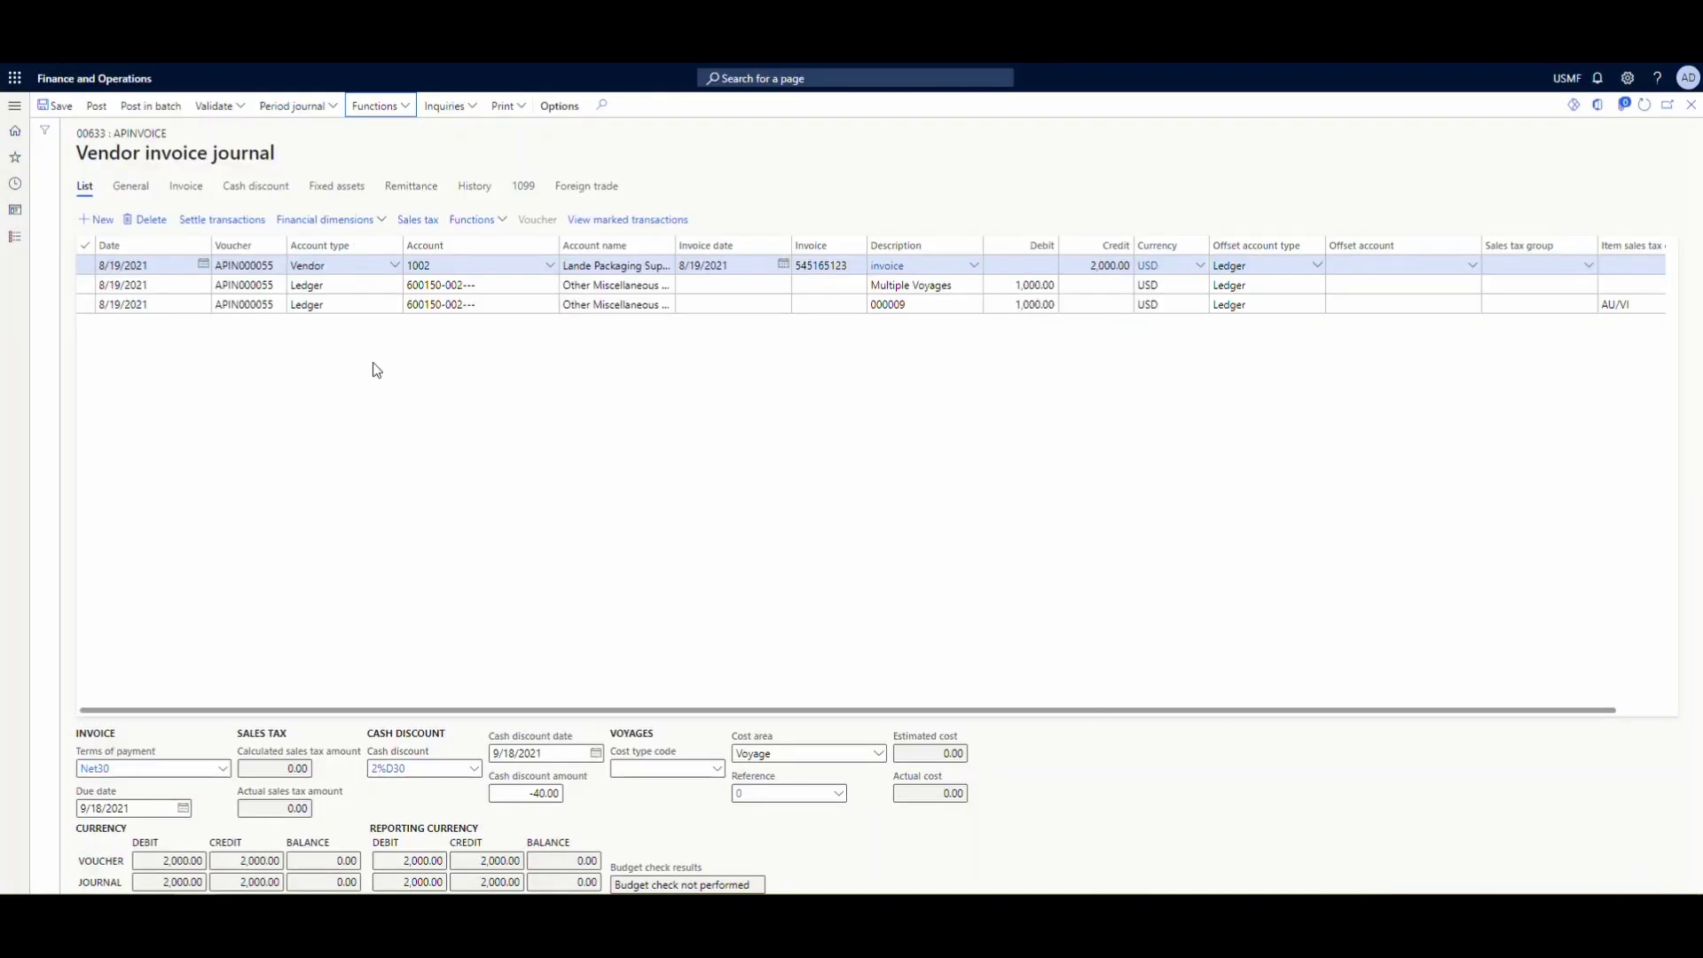
click(95, 105)
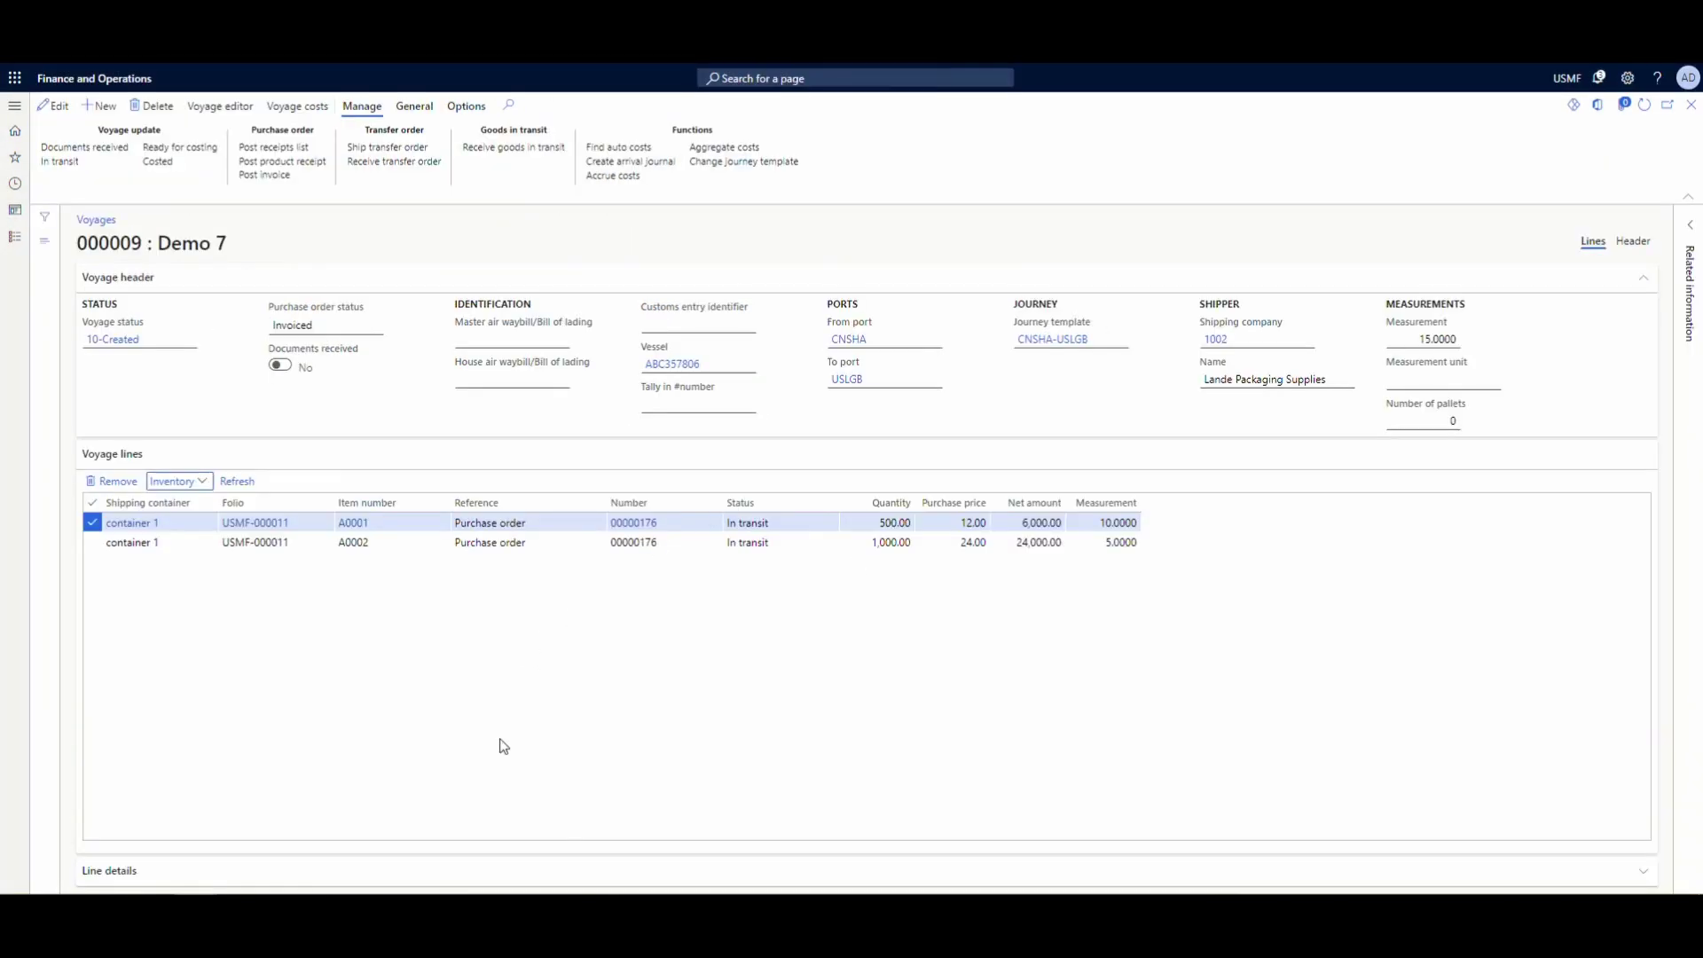
Refresh voyage Demo 7, review the actual costs of Freight and Duty in its voyage costs, and return to the voyage
click(1645, 105)
click(297, 107)
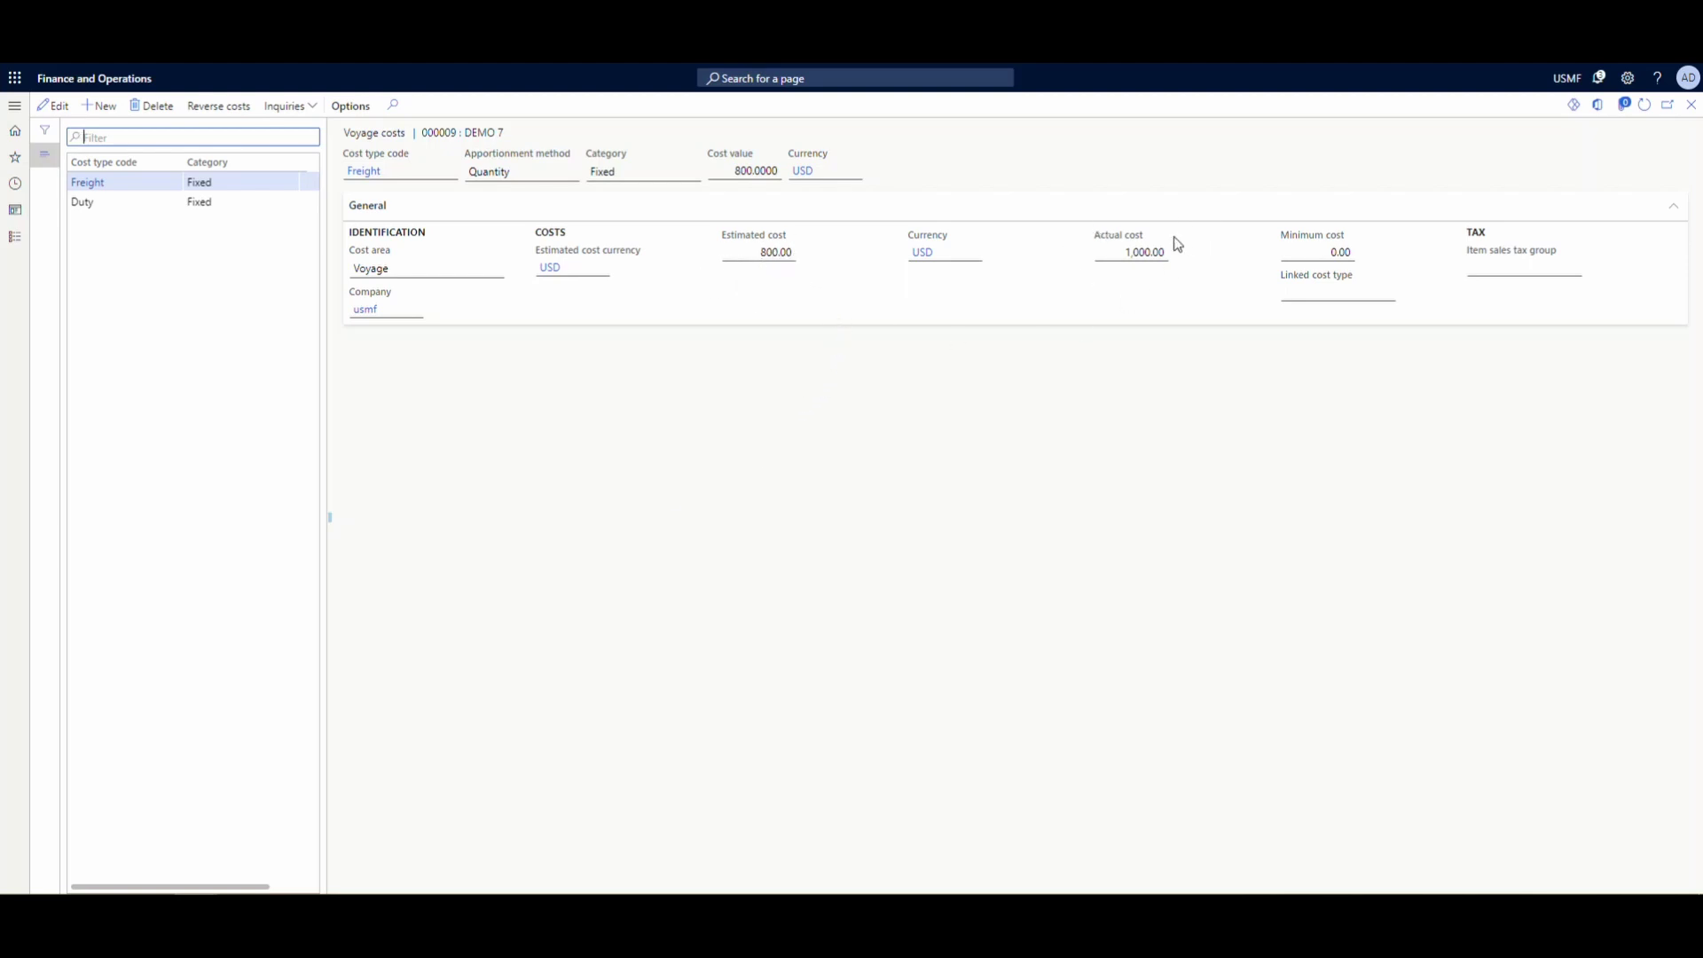
click(141, 202)
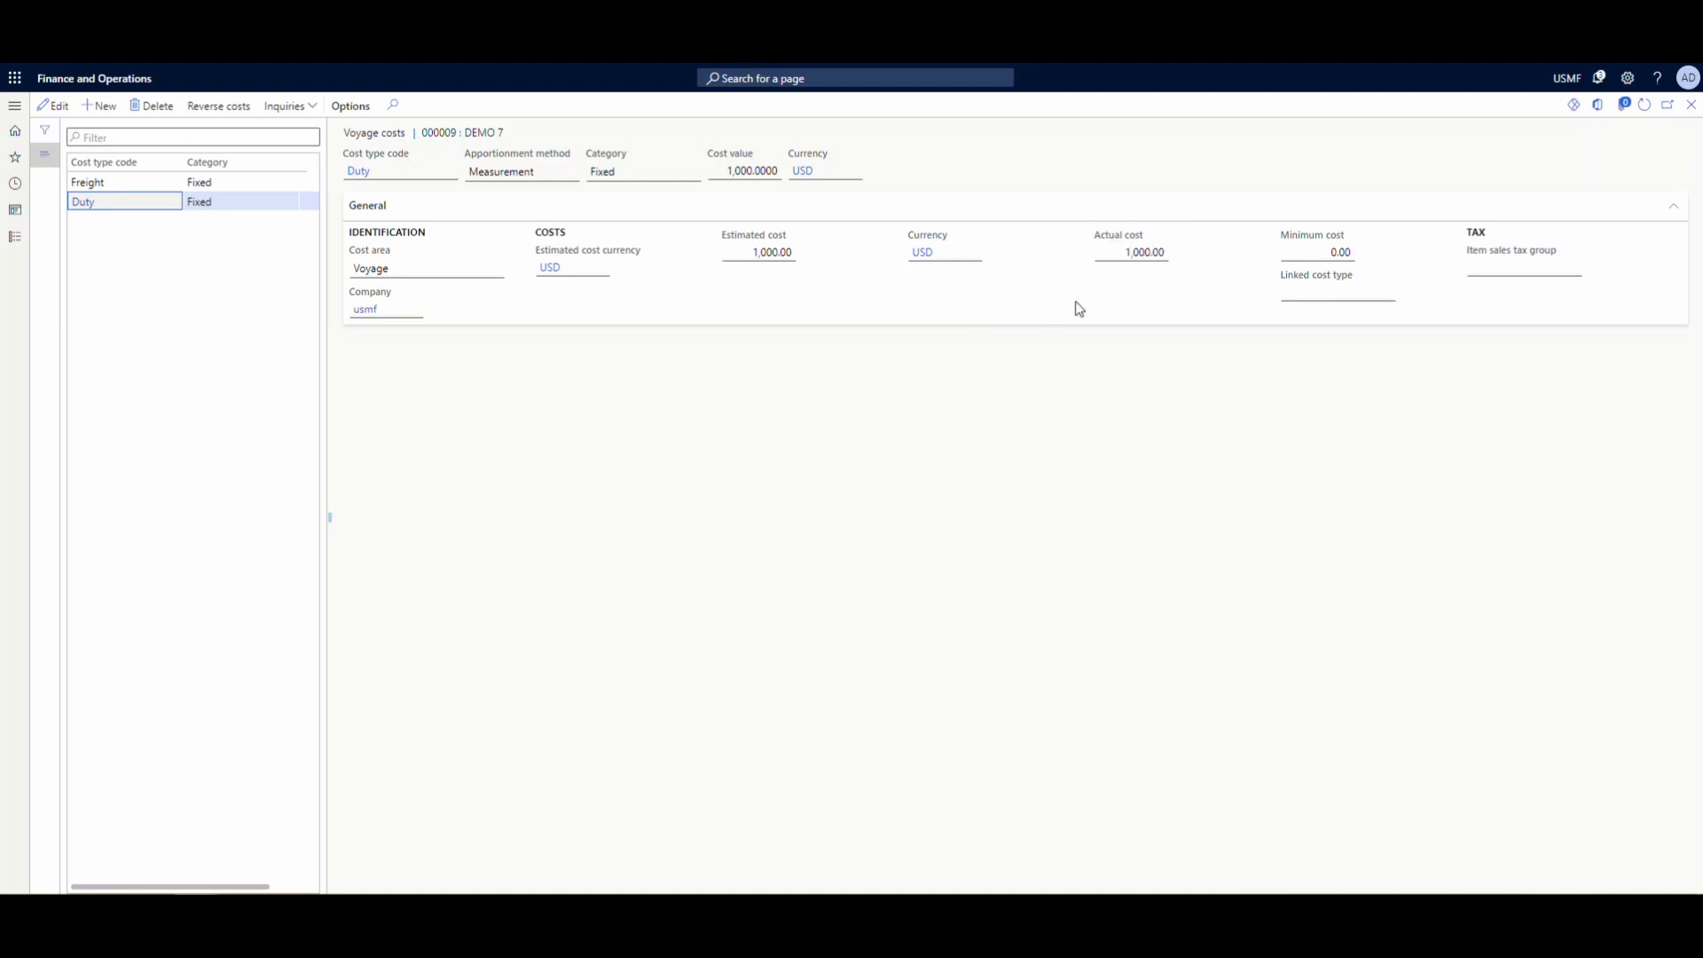
click(1690, 105)
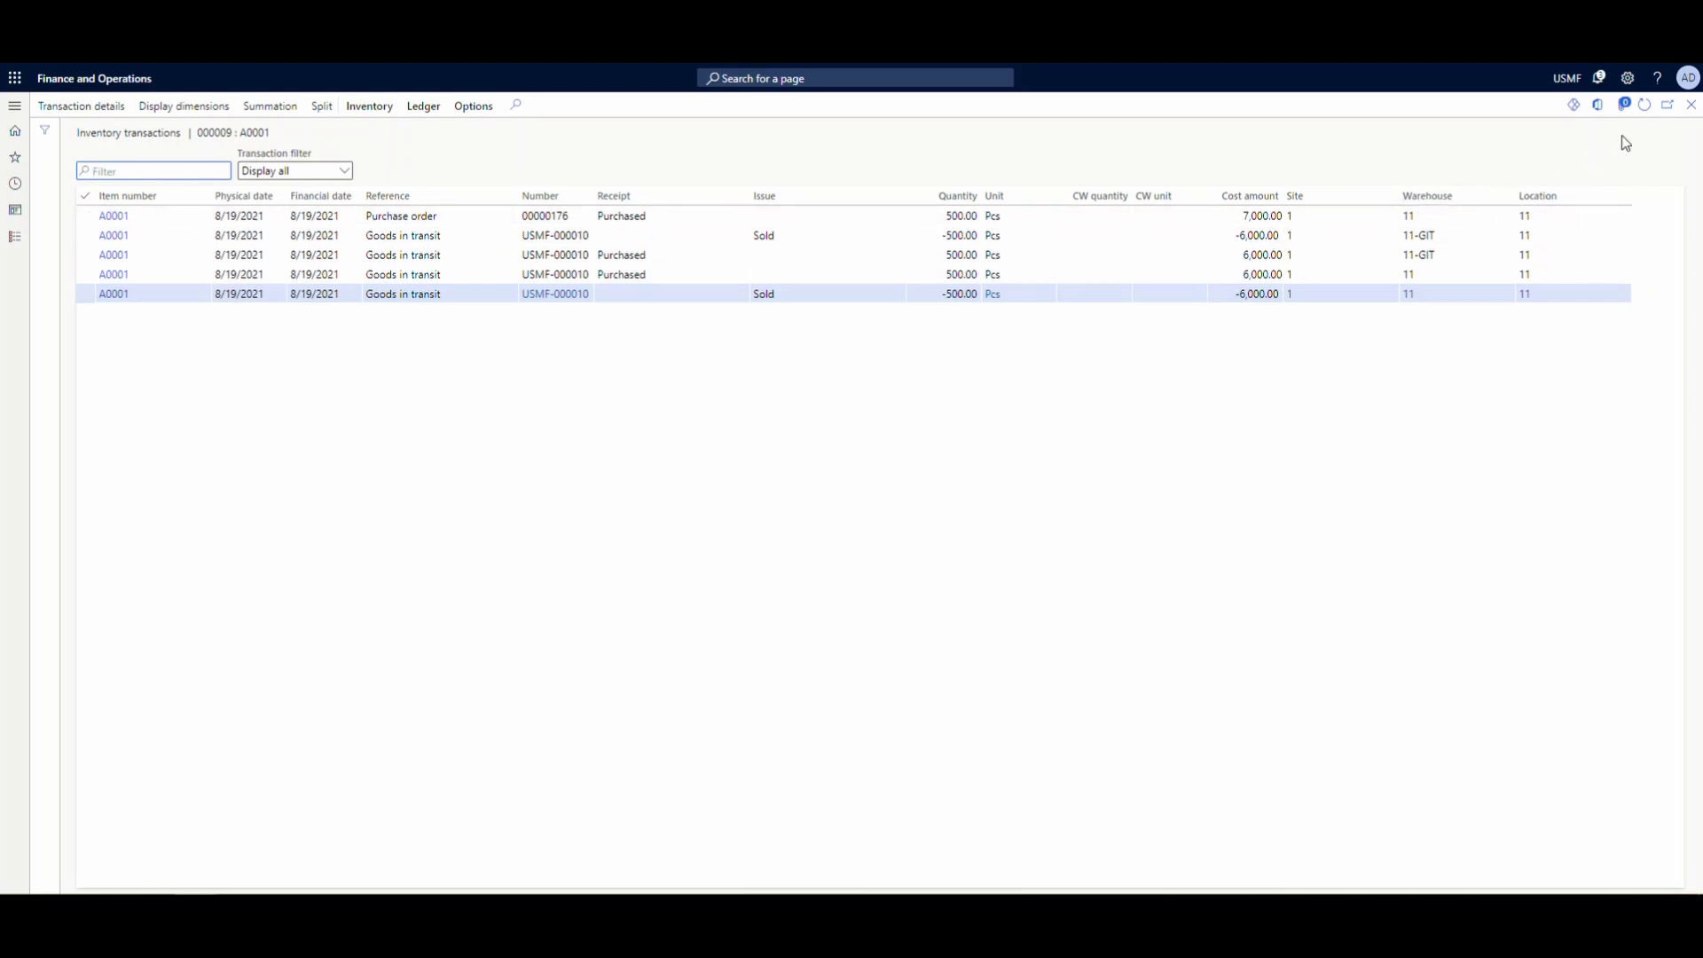
Close the A0001 inventory transactions and open the inventory transactions of the A0002 voyage line
click(1692, 108)
click(365, 543)
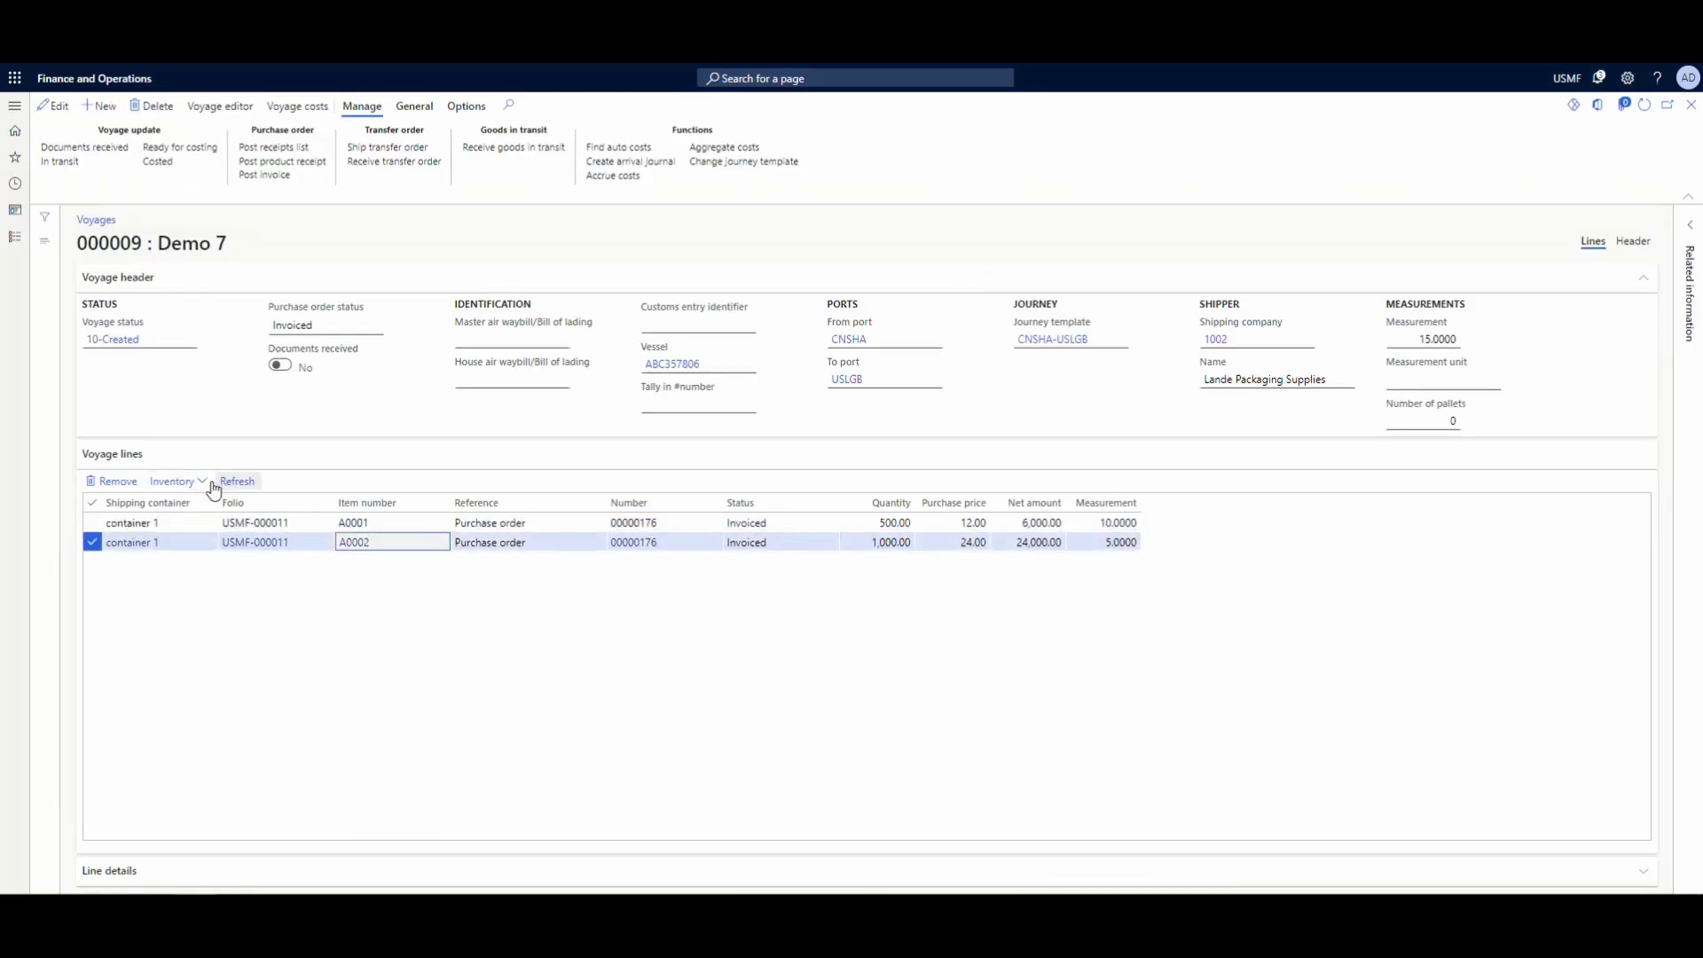
click(186, 482)
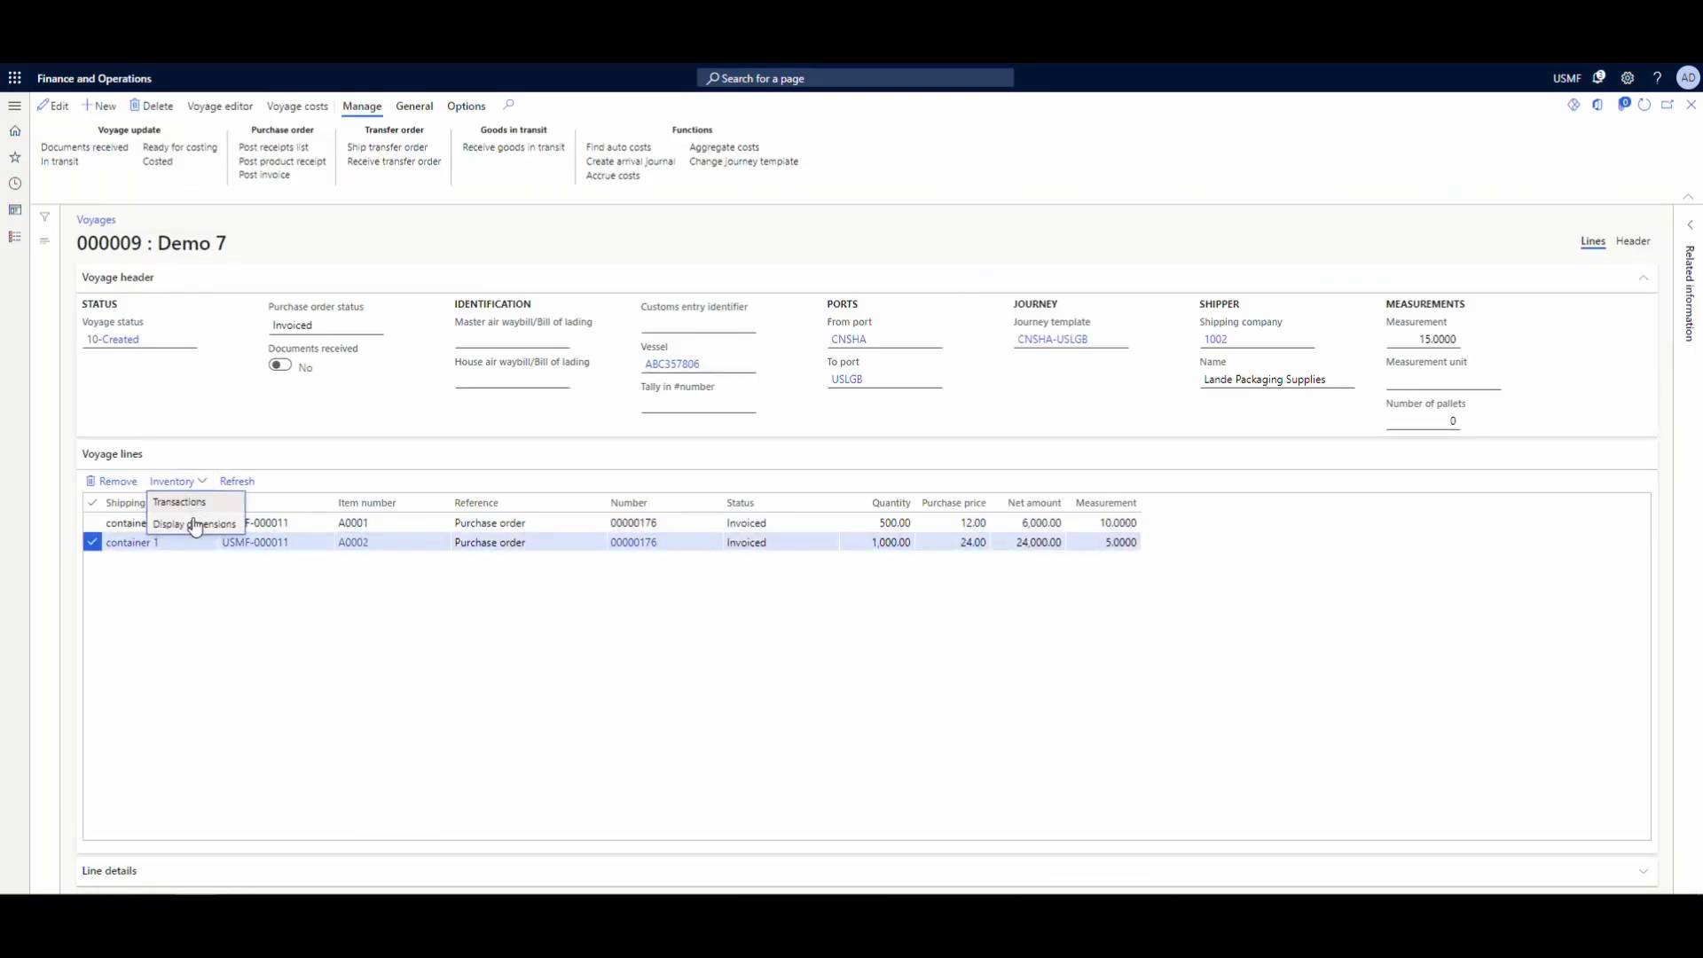
click(188, 503)
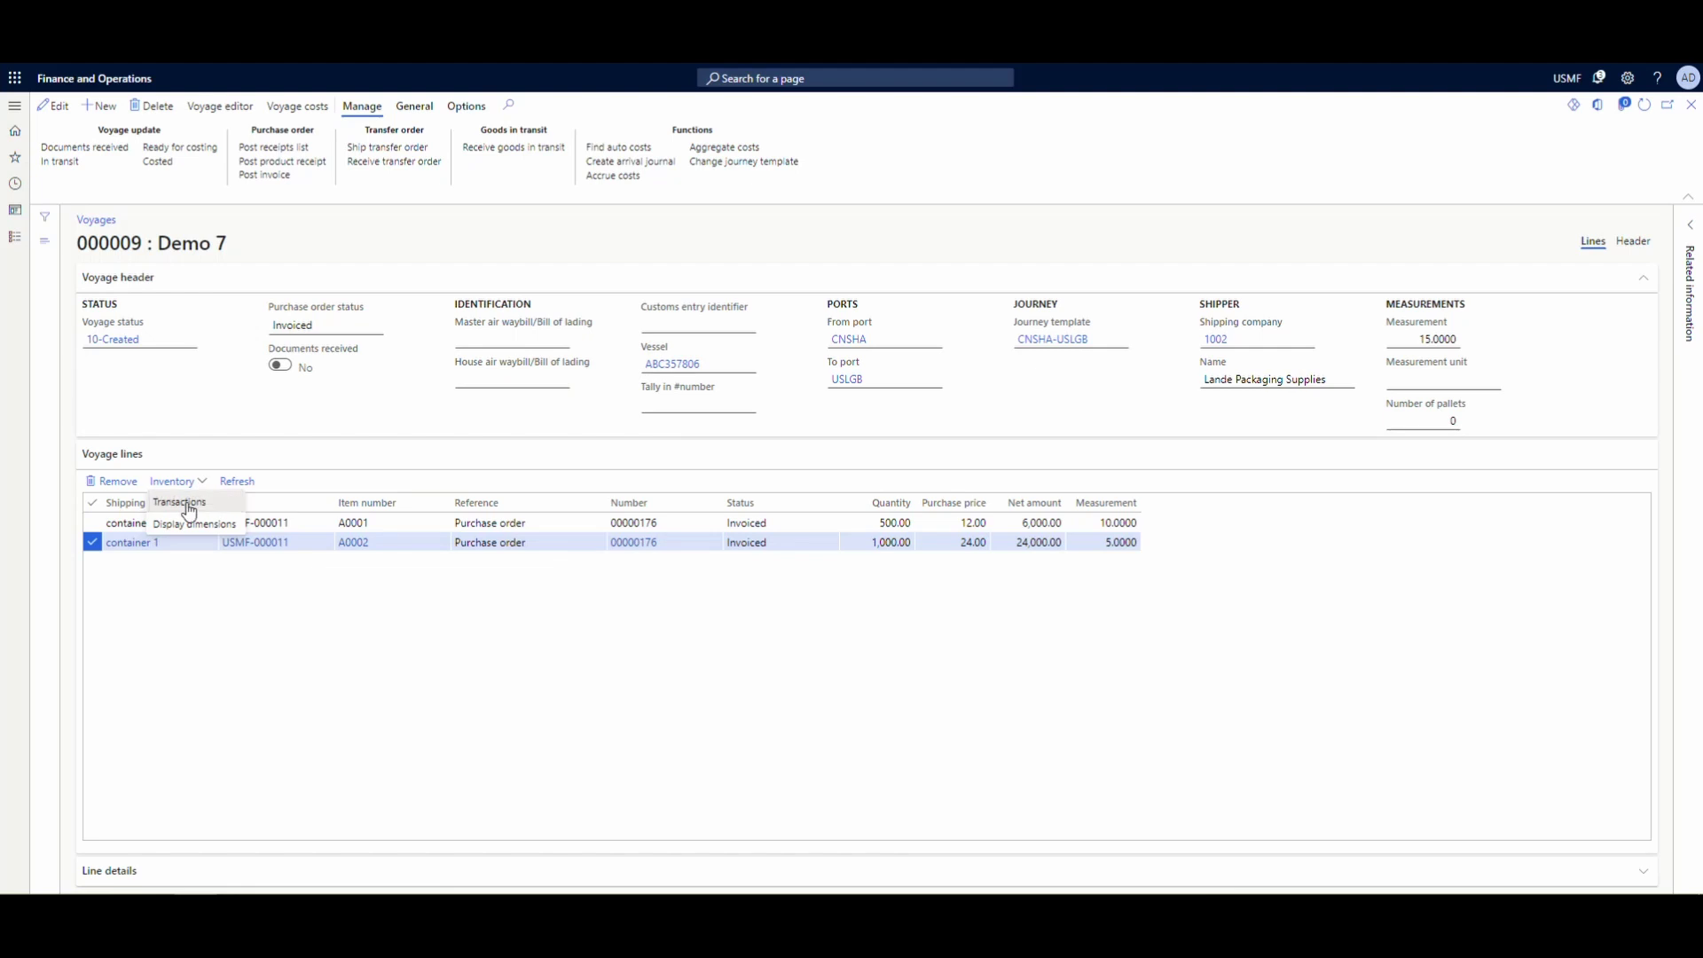